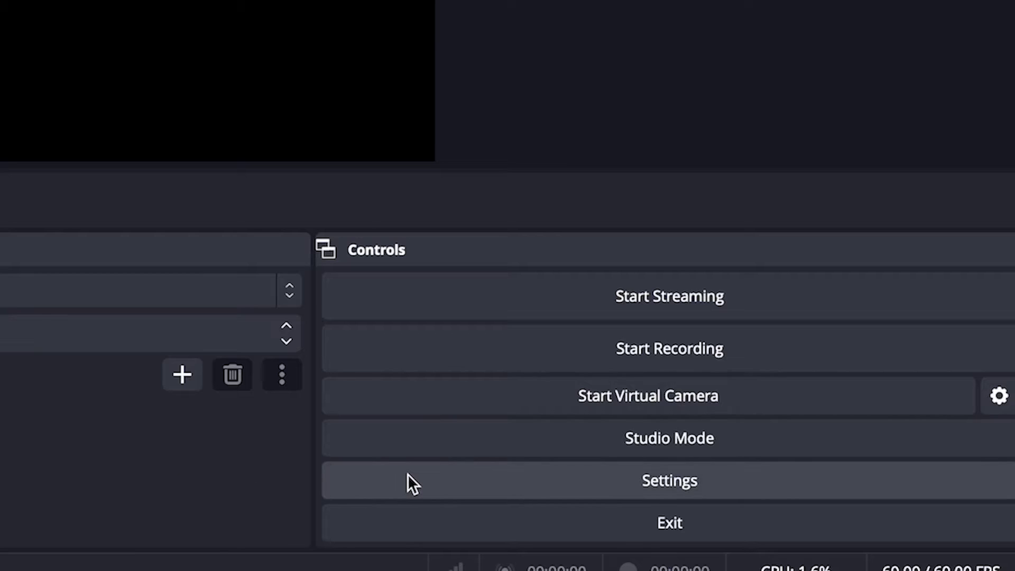
Step: Open the Stream settings page and leave Twitch as the service, with the server on Auto
{"action": "left_click", "coordinate": [408, 475]}
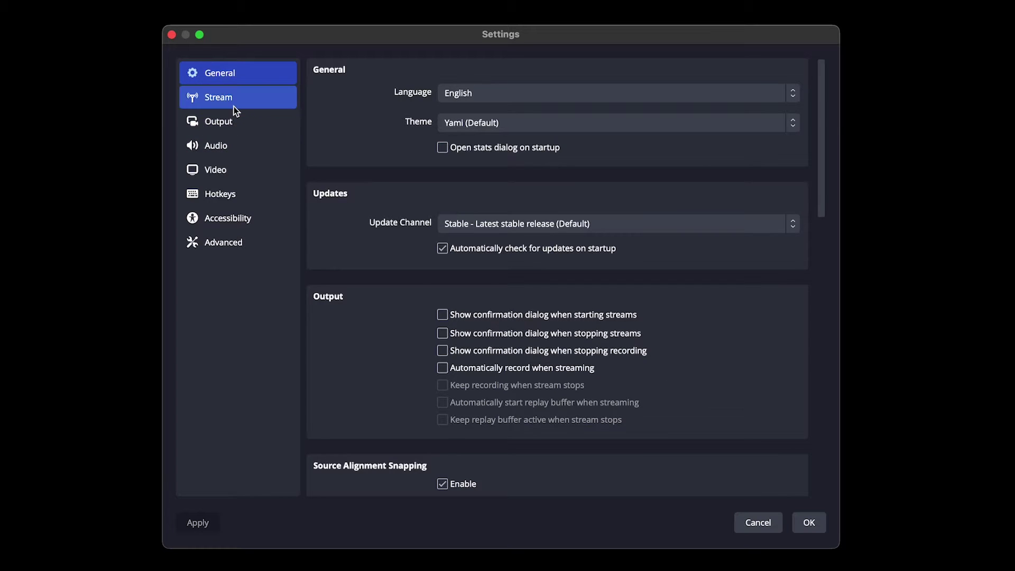
{"action": "left_click", "coordinate": [239, 106]}
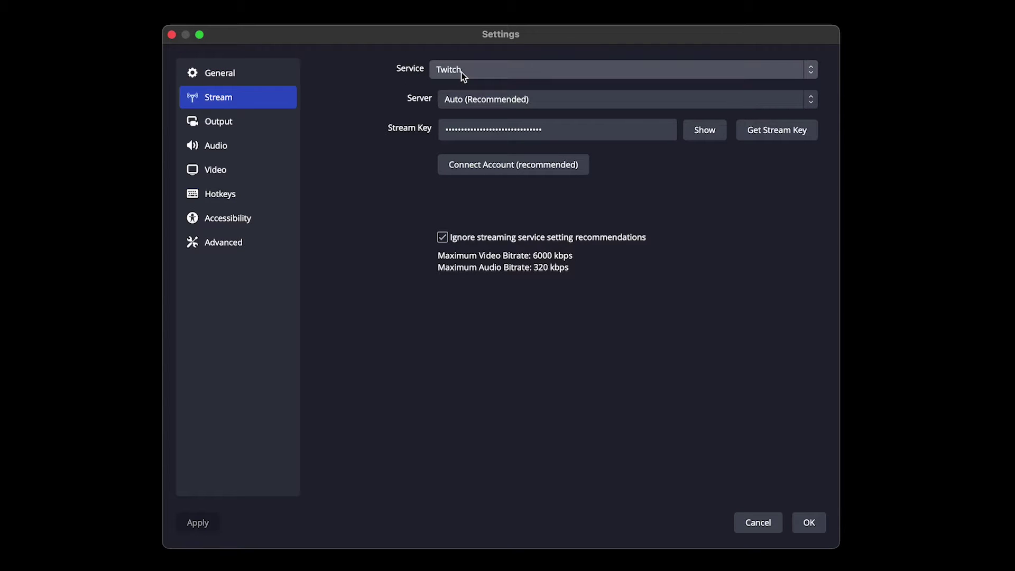
{"action": "left_click", "coordinate": [582, 72]}
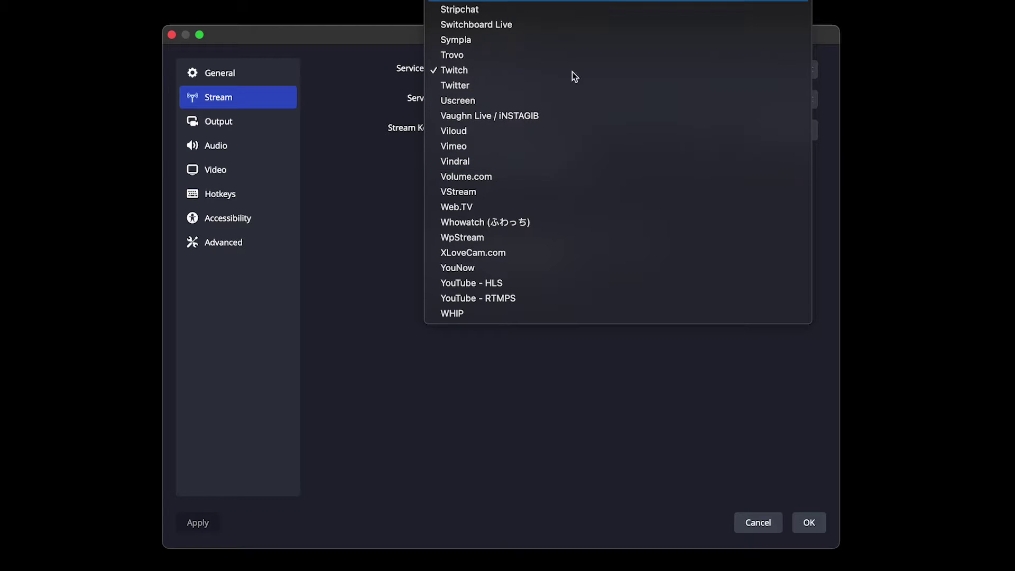
{"action": "scroll", "coordinate": [577, 251], "scroll_direction": "up", "scroll_amount": 15}
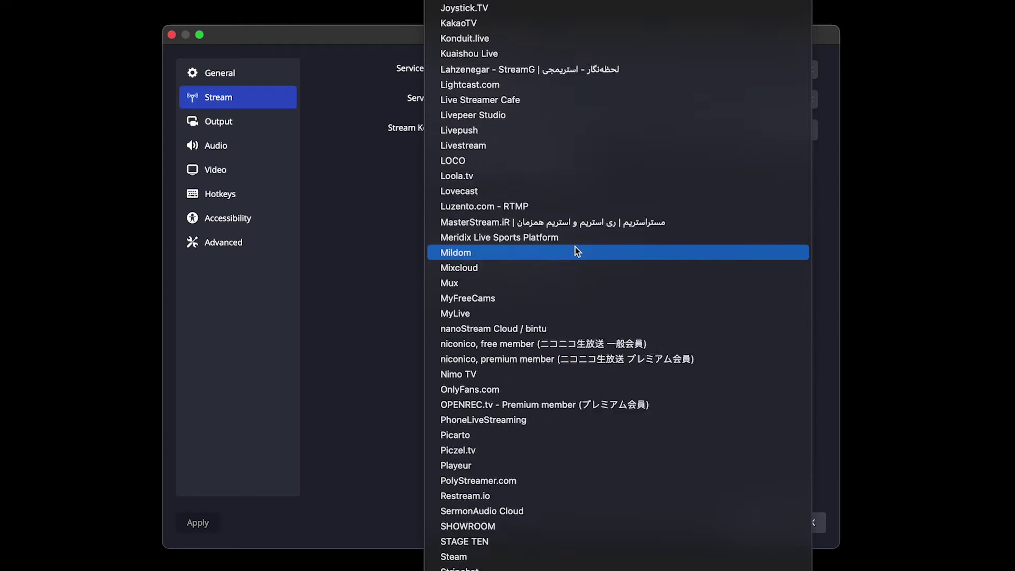
{"action": "left_click", "coordinate": [369, 269]}
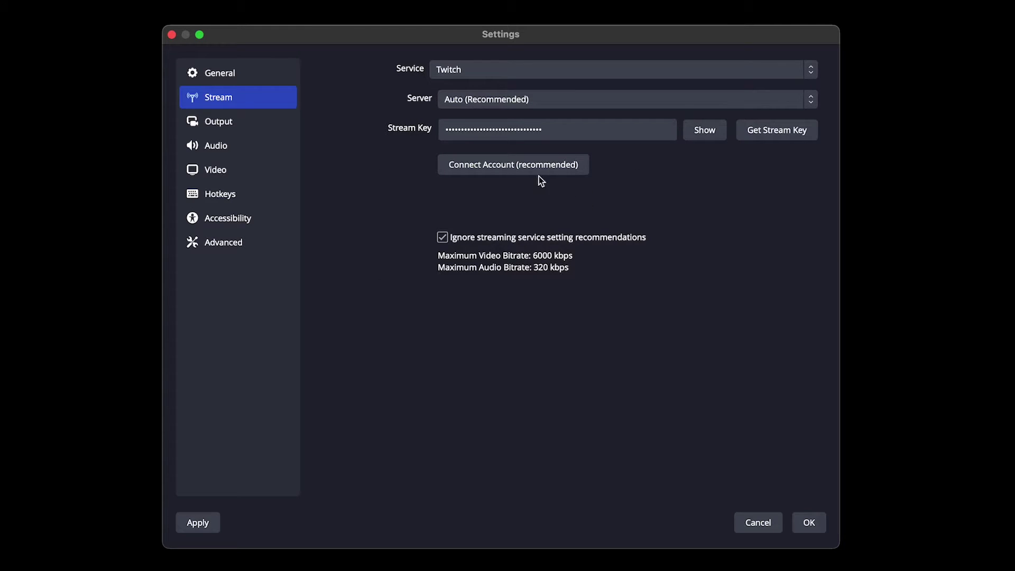
{"action": "left_click", "coordinate": [498, 170]}
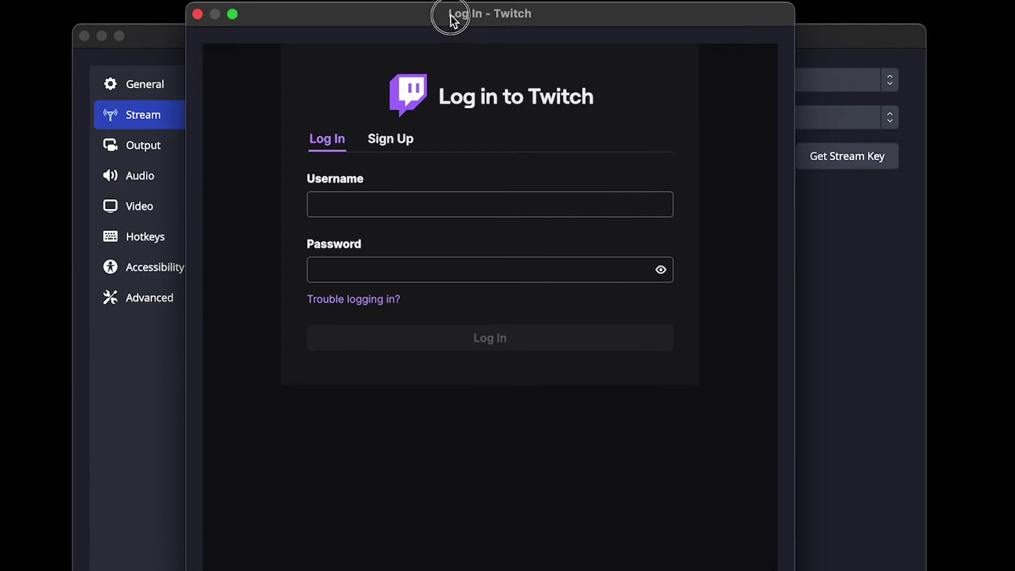
{"action": "left_click_drag", "start_coordinate": [450, 20], "coordinate": [1014, 0]}
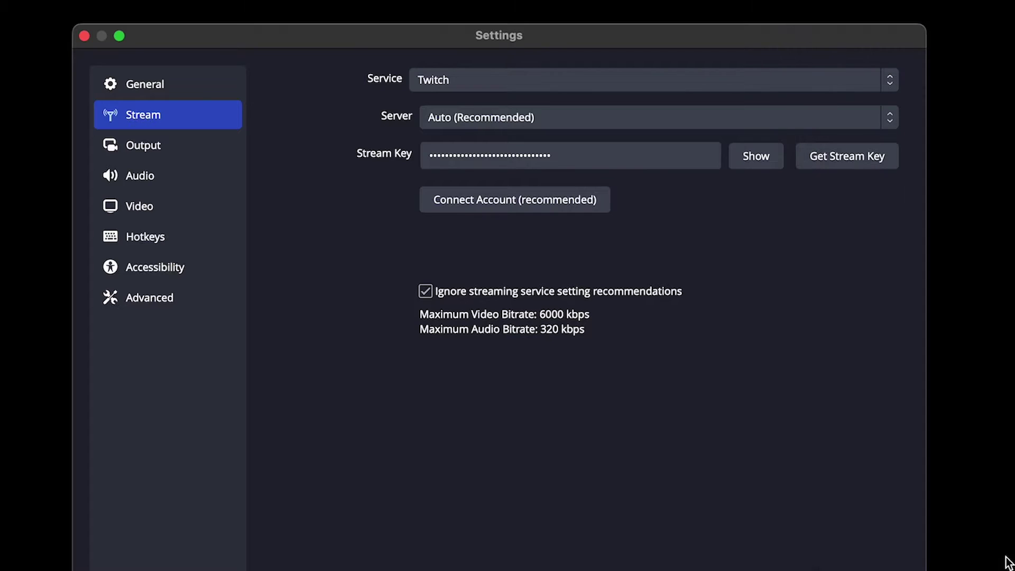
{"action": "left_click", "coordinate": [604, 165]}
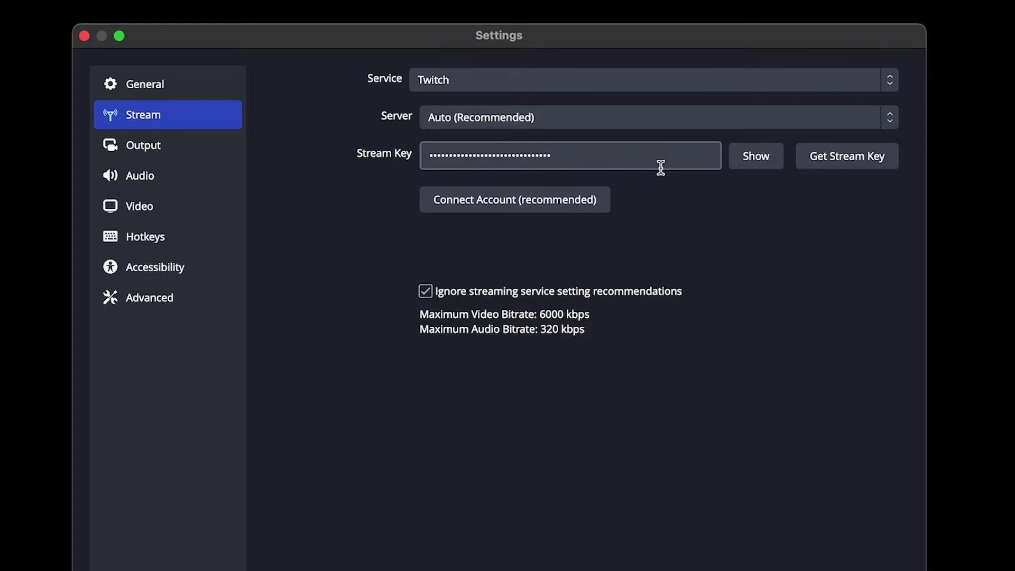
{"action": "left_click", "coordinate": [425, 291]}
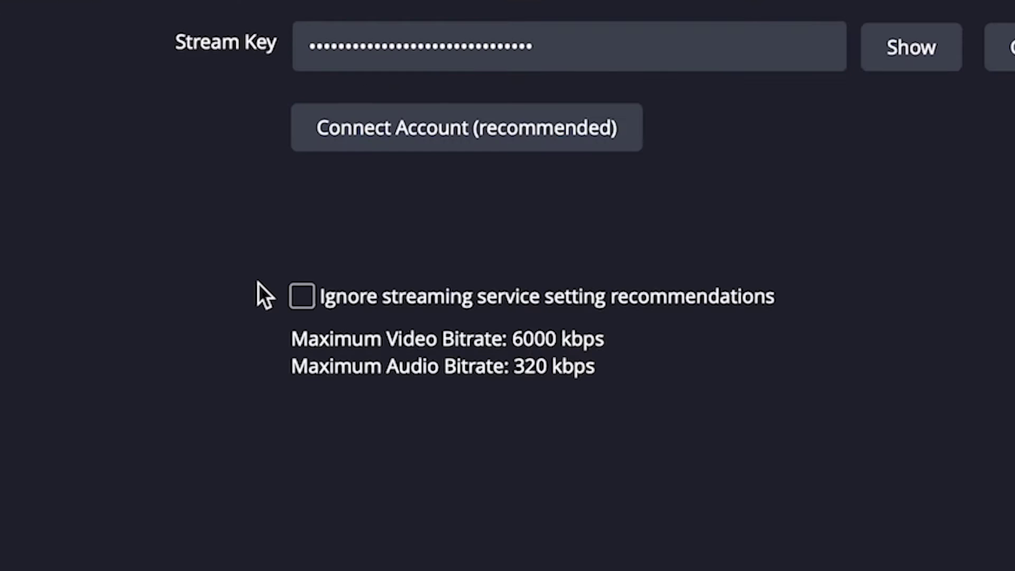
{"action": "left_click", "coordinate": [301, 297]}
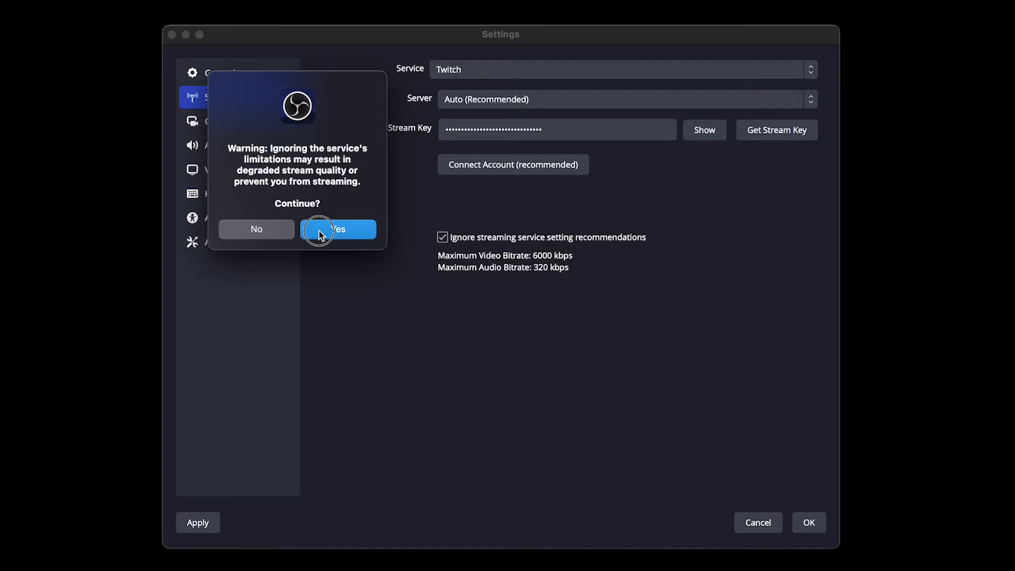
{"action": "left_click", "coordinate": [319, 231]}
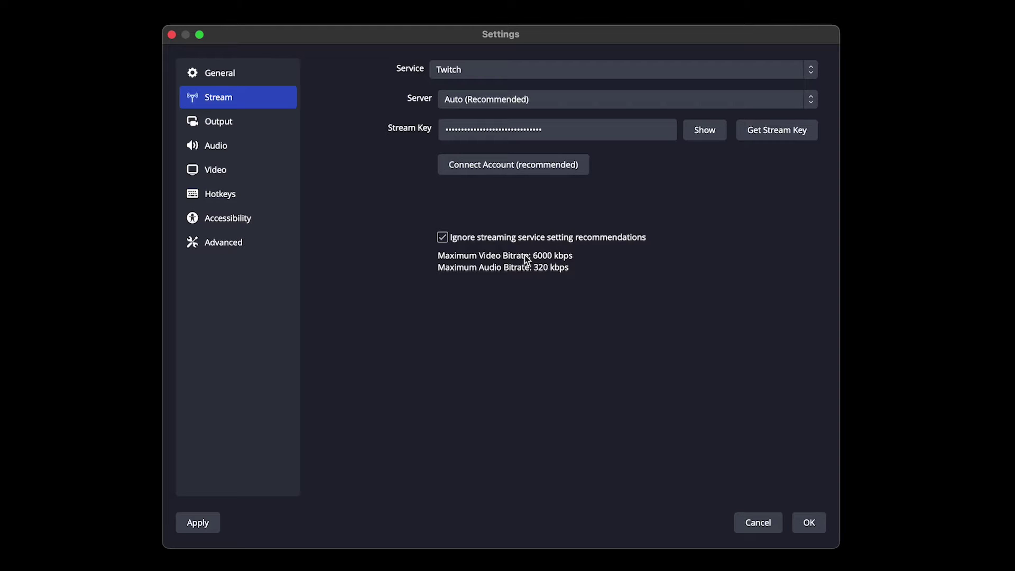
{"action": "left_click", "coordinate": [260, 172]}
Step: Set Video base canvas and output resolution to 1920x1080, keeping Common FPS at 60
{"action": "left_click", "coordinate": [253, 170]}
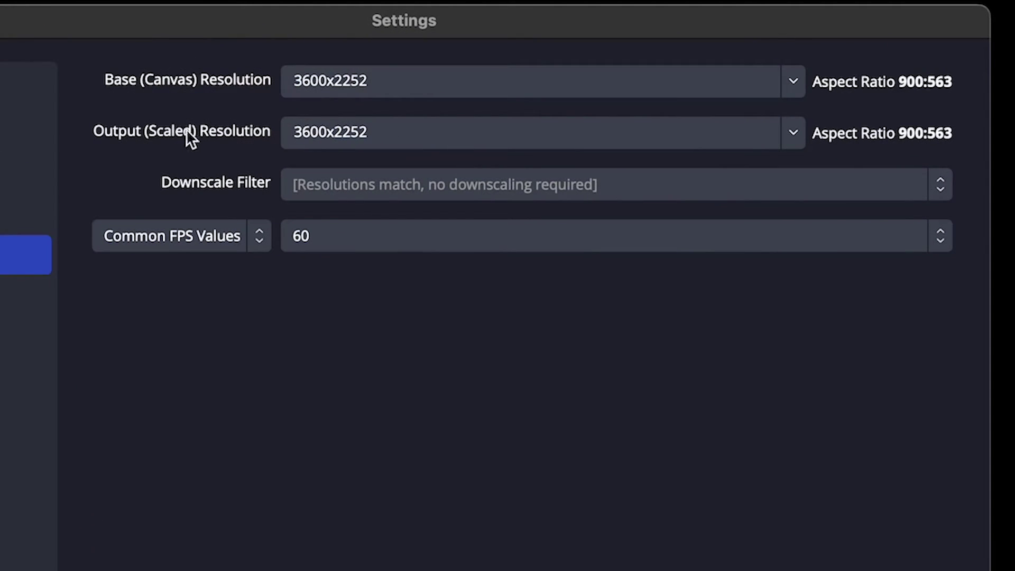
{"action": "left_click", "coordinate": [802, 82]}
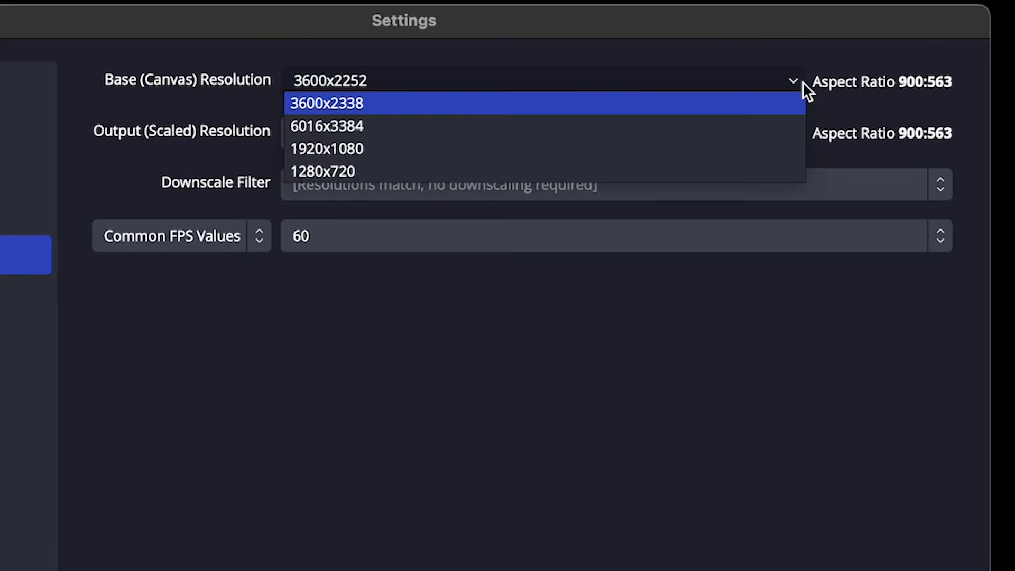
{"action": "left_click", "coordinate": [736, 148]}
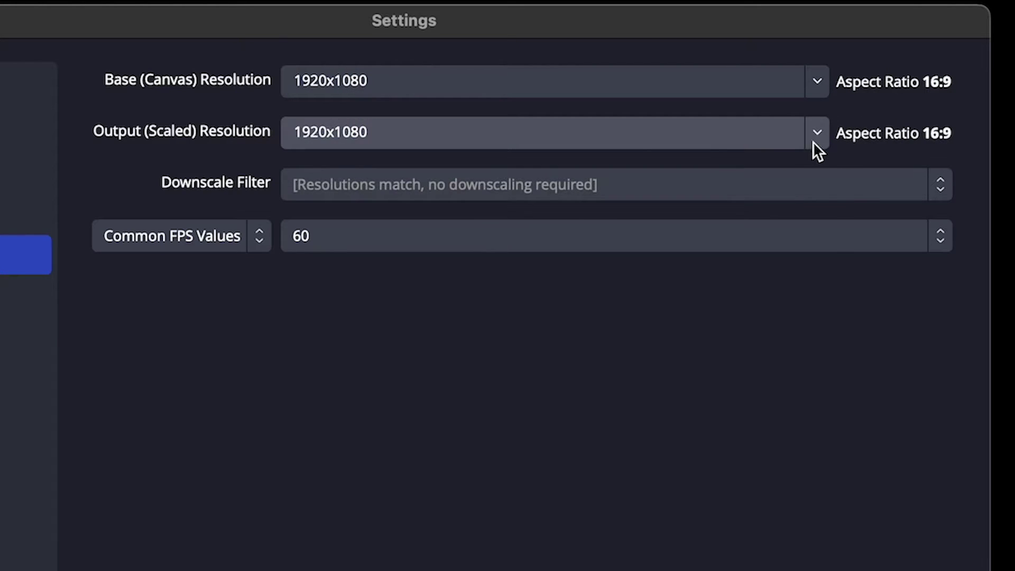
{"action": "left_click", "coordinate": [818, 138]}
{"action": "left_click", "coordinate": [817, 139]}
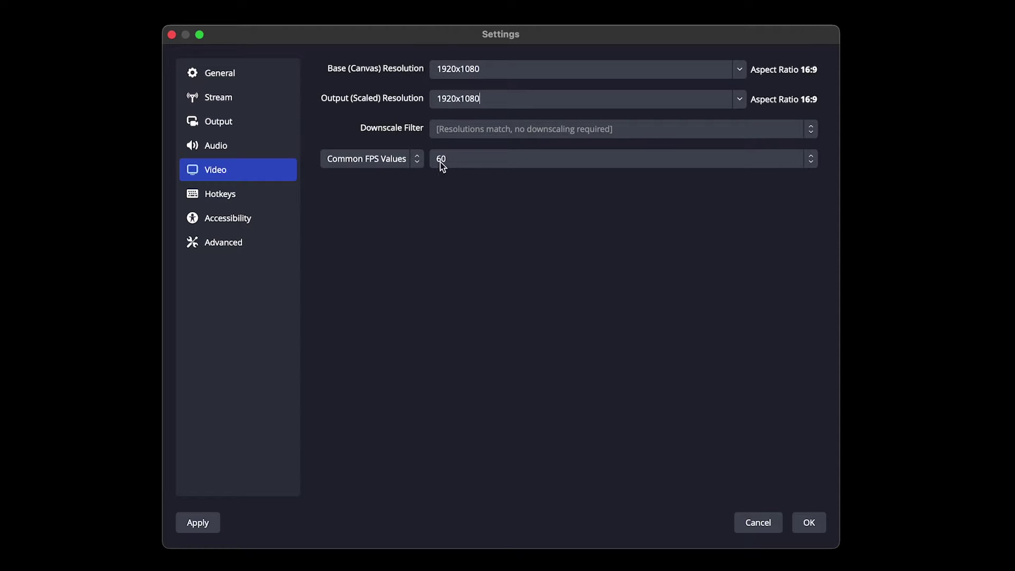
{"action": "left_click", "coordinate": [450, 163]}
{"action": "left_click", "coordinate": [483, 165]}
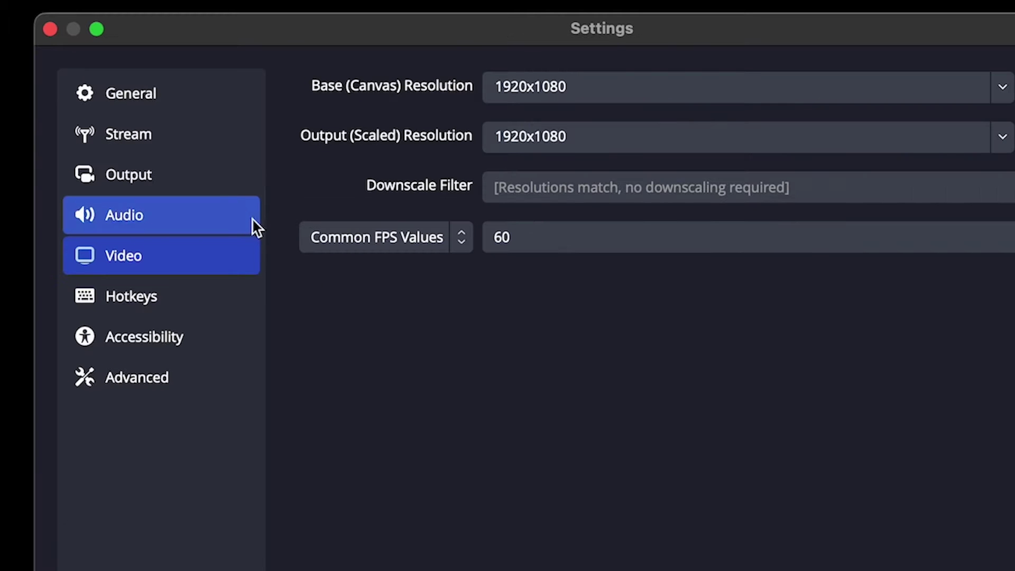
Step: Set Output Mode to Advanced and choose the Apple VT H264 Hardware Encoder
{"action": "left_click", "coordinate": [214, 182]}
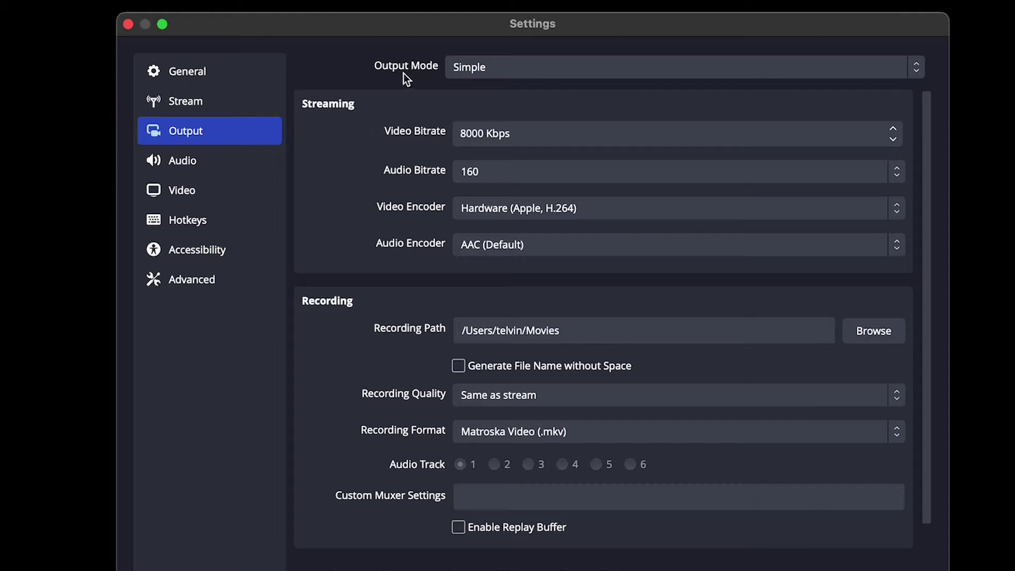
{"action": "left_click", "coordinate": [527, 69]}
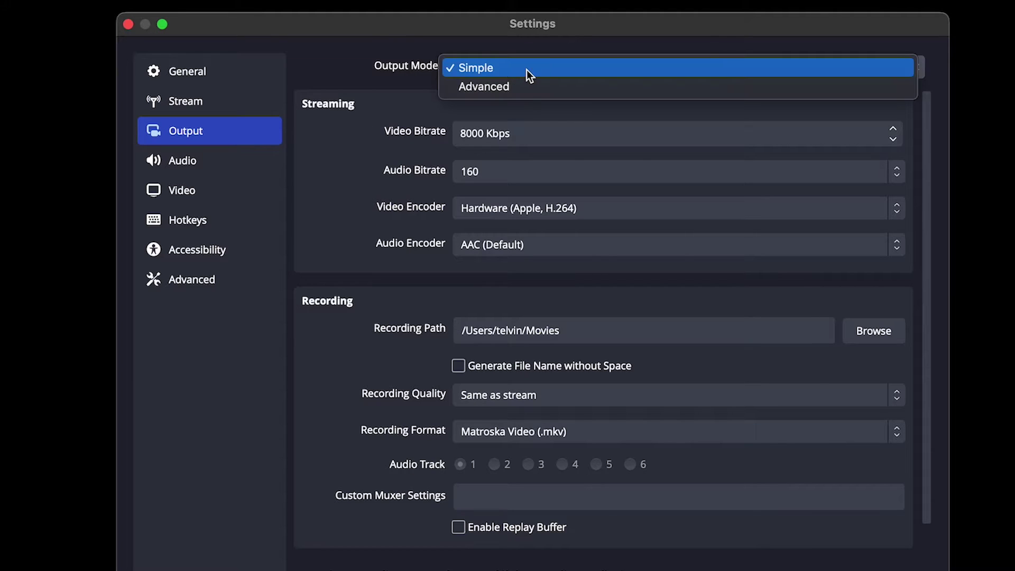
{"action": "left_click", "coordinate": [528, 88]}
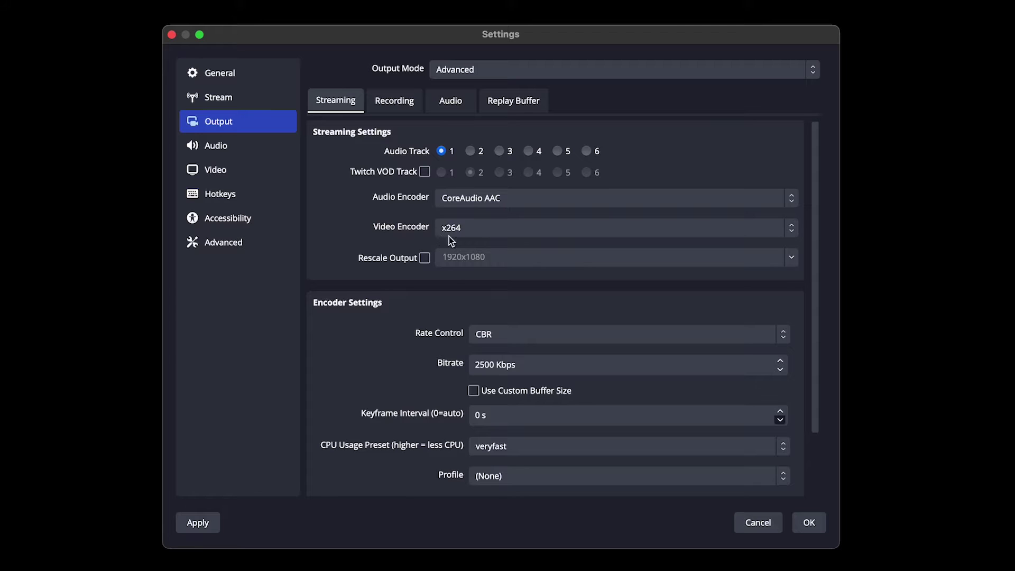
{"action": "left_click", "coordinate": [558, 228]}
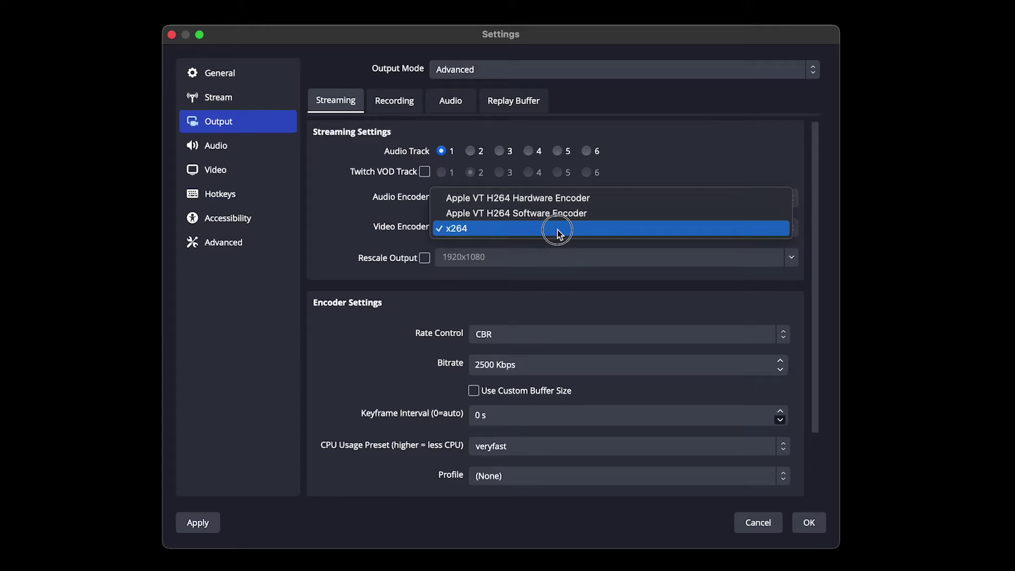
{"action": "left_click", "coordinate": [511, 203]}
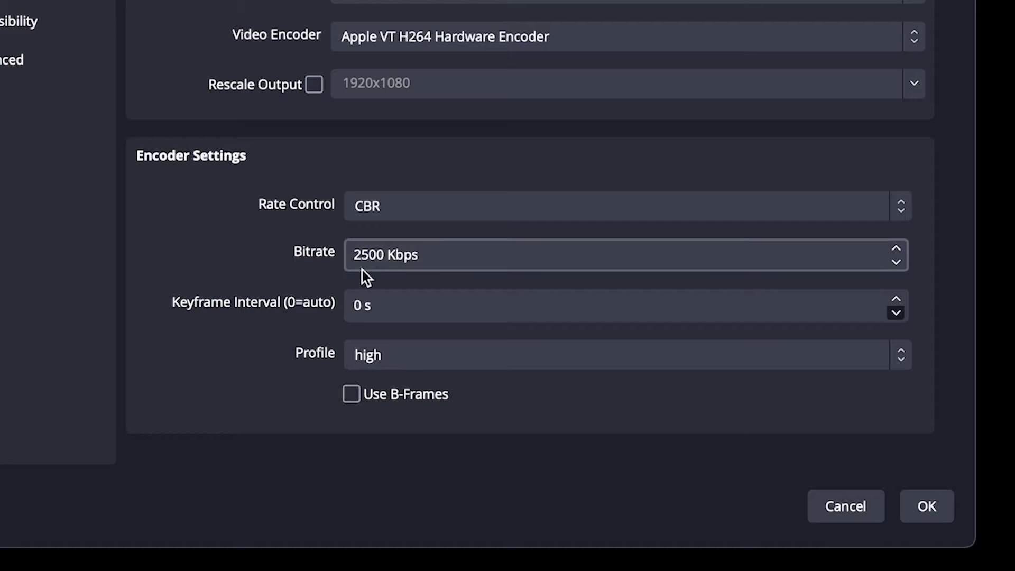
Step: Change the encoder Bitrate from 2500 to 6000 Kbps
{"action": "left_click", "coordinate": [369, 258]}
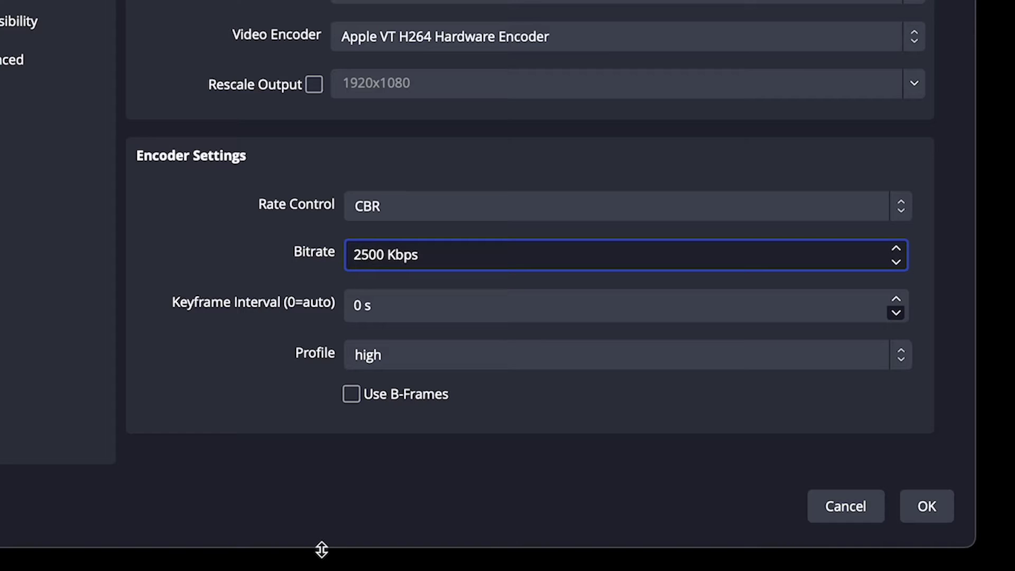
{"action": "key", "text": "BackSpace"}
{"action": "key", "text": "BackSpace"}
{"action": "type", "text": "60"}
{"action": "left_click", "coordinate": [222, 417]}
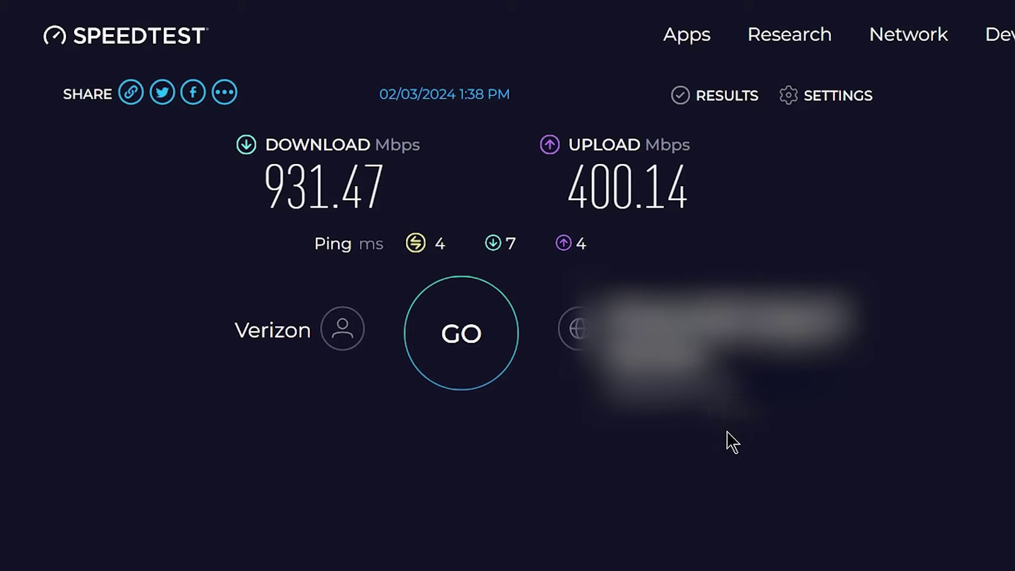
Step: Rerun the Speedtest, getting 907.39 Mbps download and 668.95 Mbps upload
{"action": "left_click", "coordinate": [494, 363]}
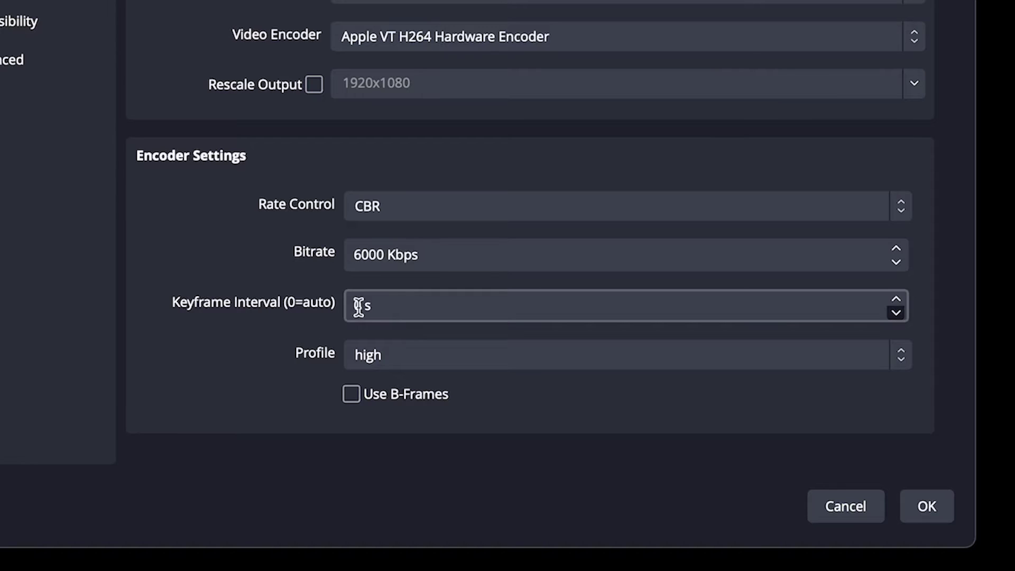
Step: Set the keyframe interval to 2 s and keep the encoder profile on high
{"action": "left_click", "coordinate": [361, 306]}
{"action": "key", "text": "BackSpace"}
{"action": "type", "text": "2"}
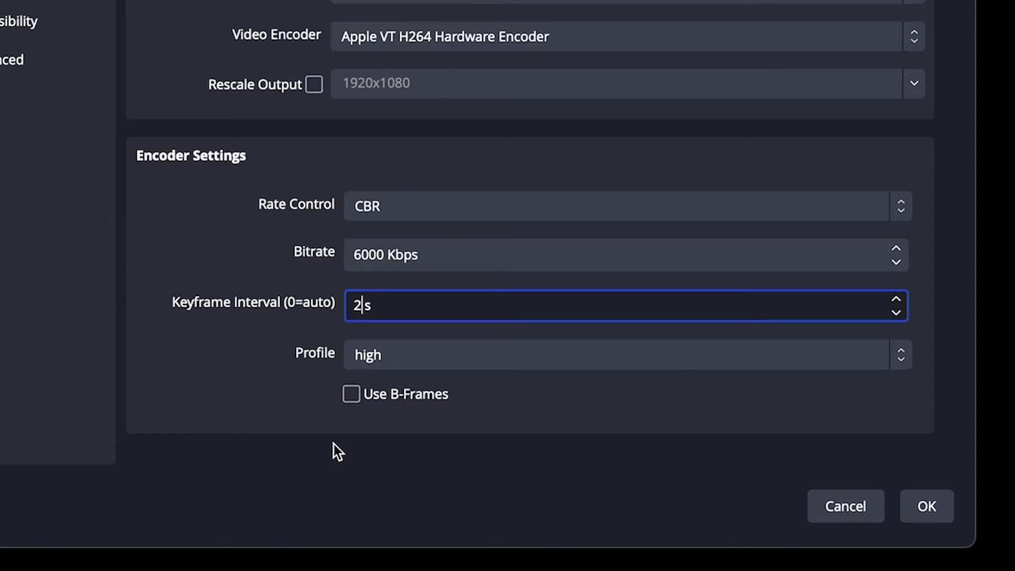
{"action": "left_click", "coordinate": [294, 404]}
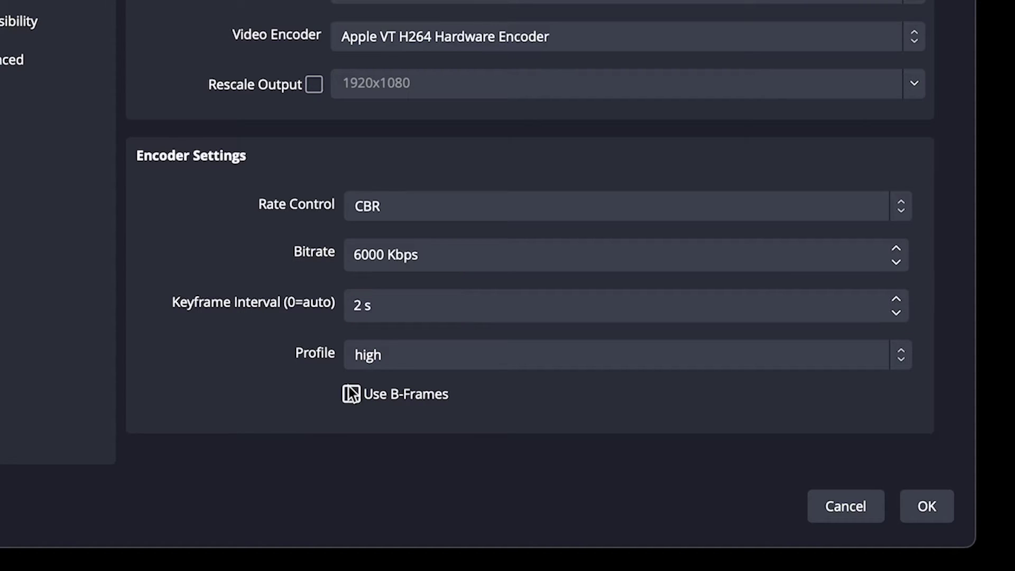
{"action": "left_click", "coordinate": [483, 357]}
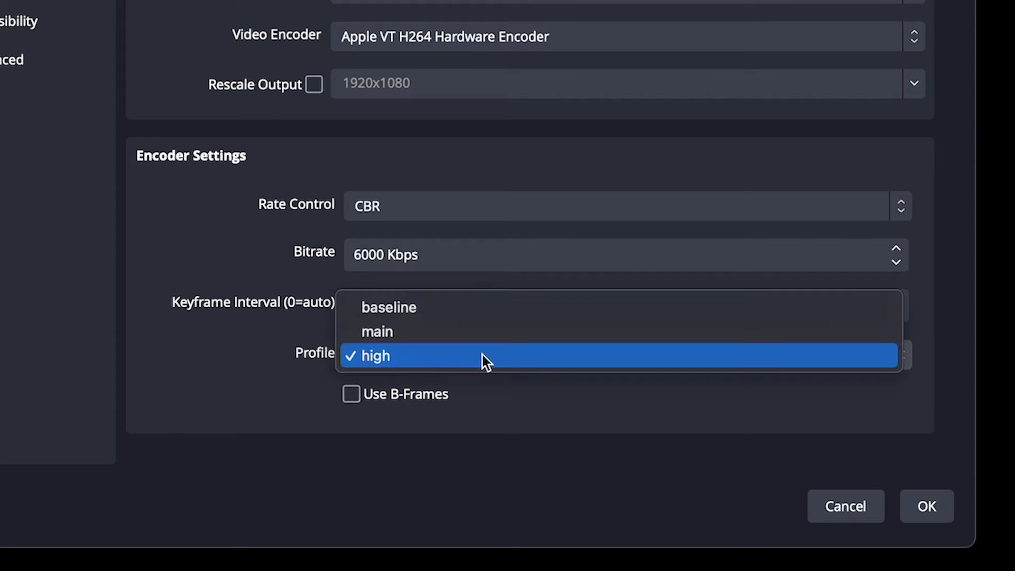
{"action": "left_click", "coordinate": [482, 356]}
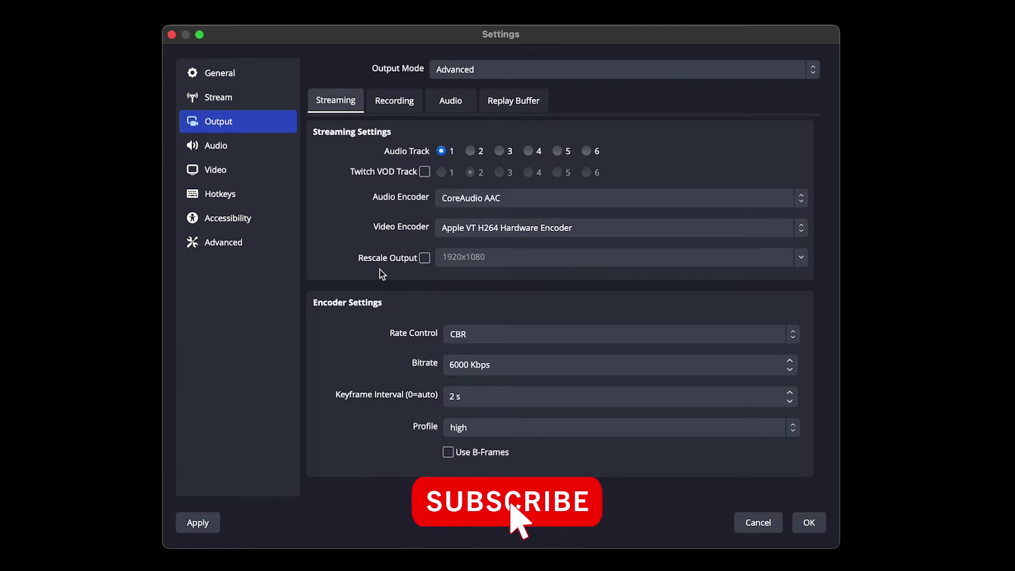
Step: Switch global Mic/Auxiliary Audio to Default, then back to Disabled, before going to Hotkeys
{"action": "left_click", "coordinate": [238, 149]}
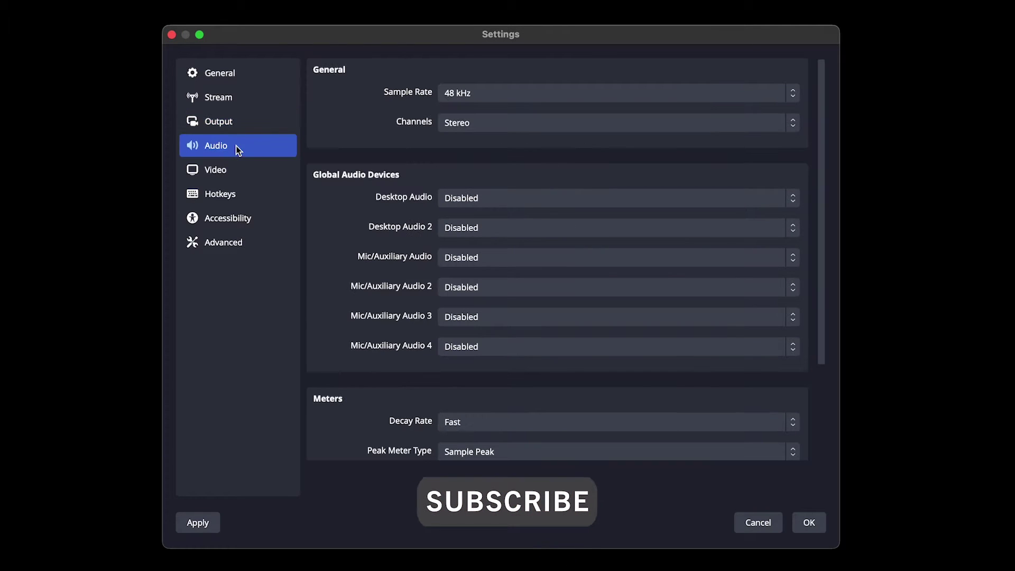
{"action": "scroll", "coordinate": [345, 307], "scroll_direction": "down", "scroll_amount": 5}
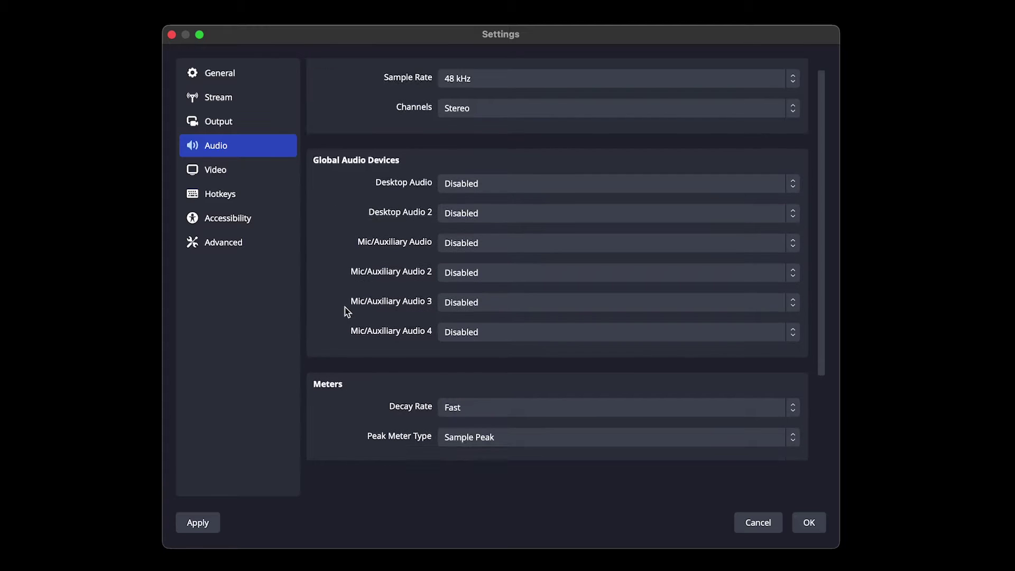
{"action": "scroll", "coordinate": [345, 307], "scroll_direction": "up", "scroll_amount": 5}
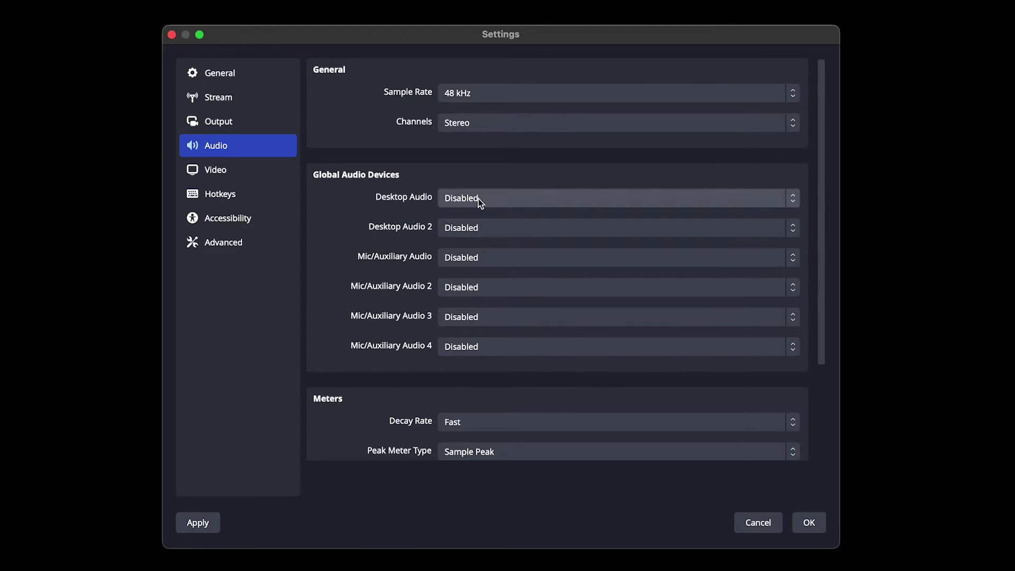
{"action": "left_click", "coordinate": [456, 257]}
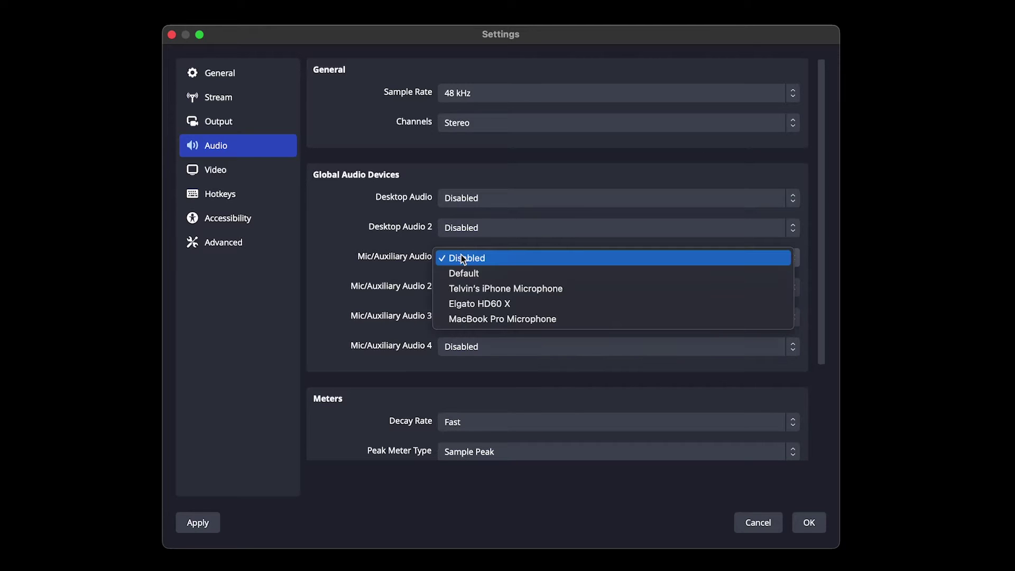
{"action": "left_click", "coordinate": [528, 274]}
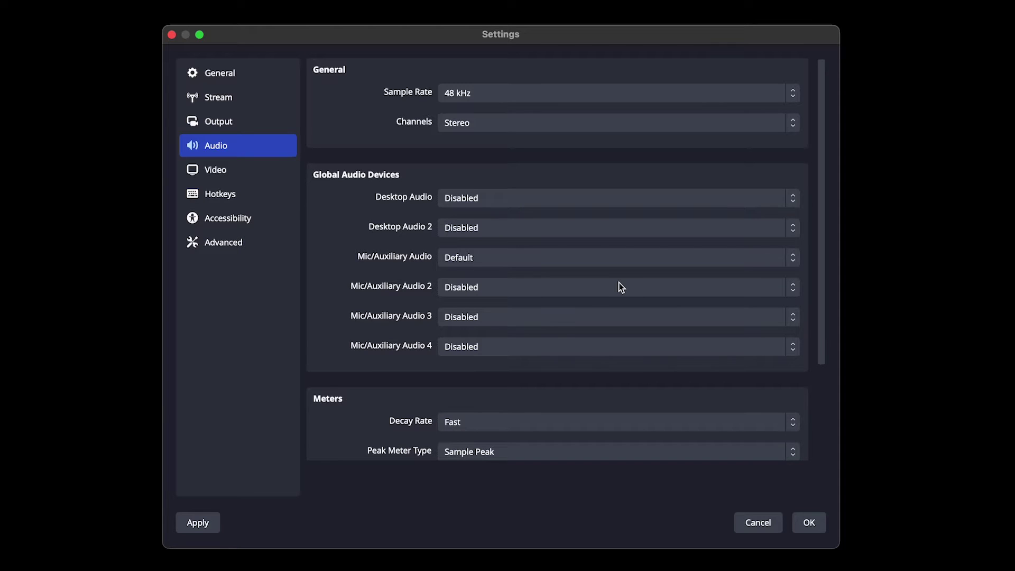
{"action": "left_click", "coordinate": [532, 259]}
{"action": "left_click", "coordinate": [521, 247]}
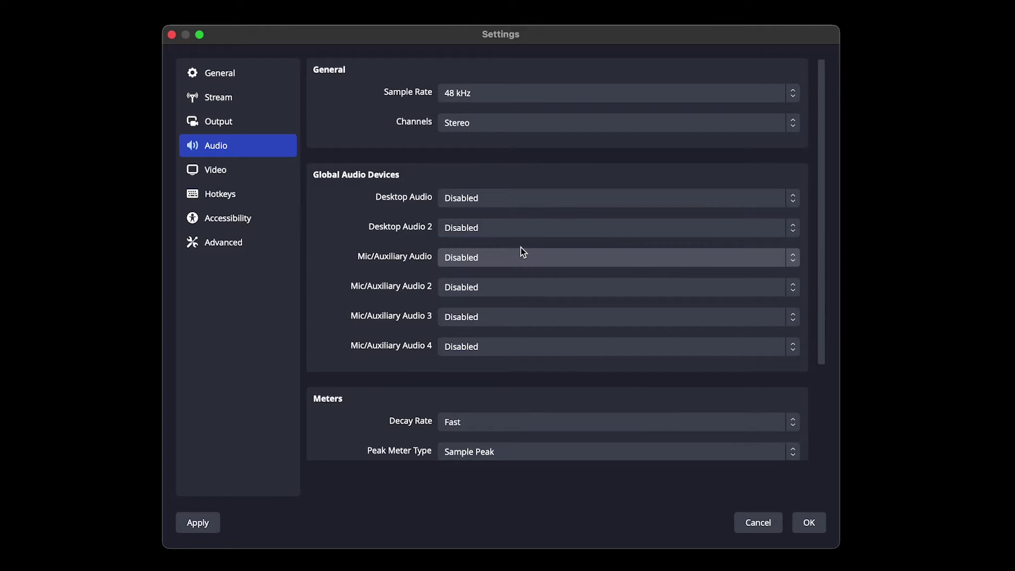
{"action": "left_click", "coordinate": [239, 198]}
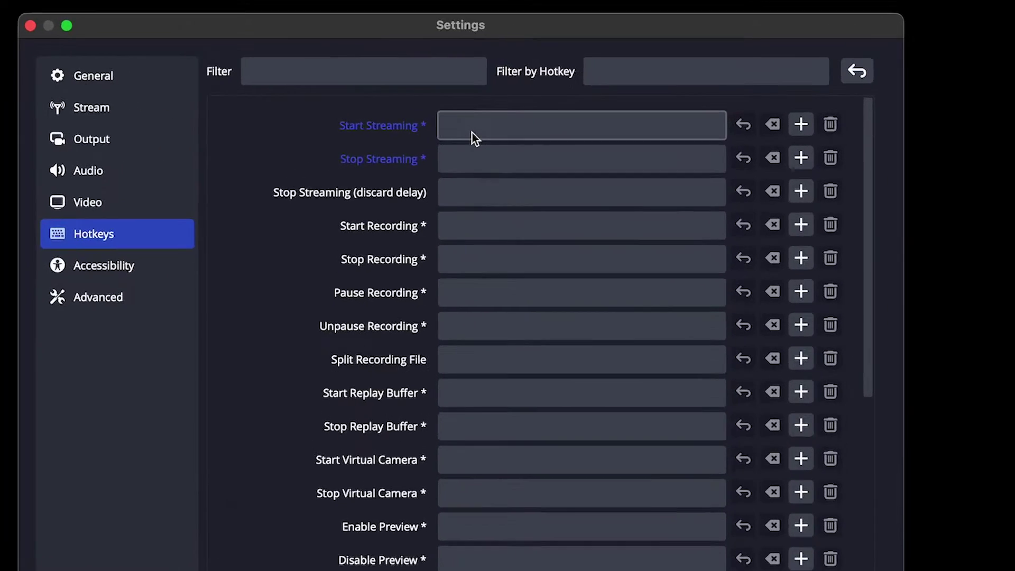
Step: Bind the ' key to both Start Streaming and Stop Streaming
{"action": "left_click", "coordinate": [472, 132]}
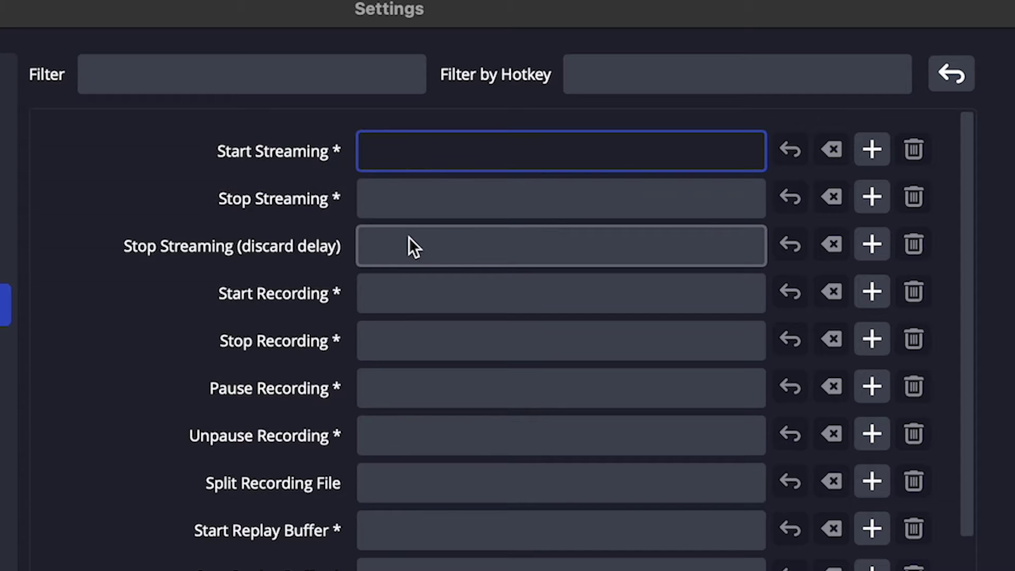
{"action": "key", "text": "apostrophe"}
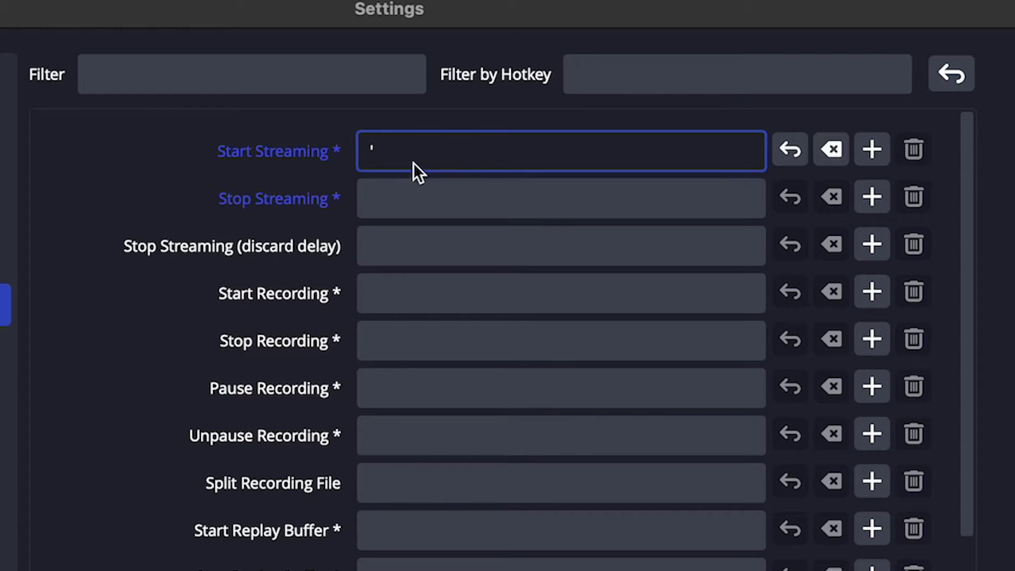
{"action": "left_click", "coordinate": [417, 202]}
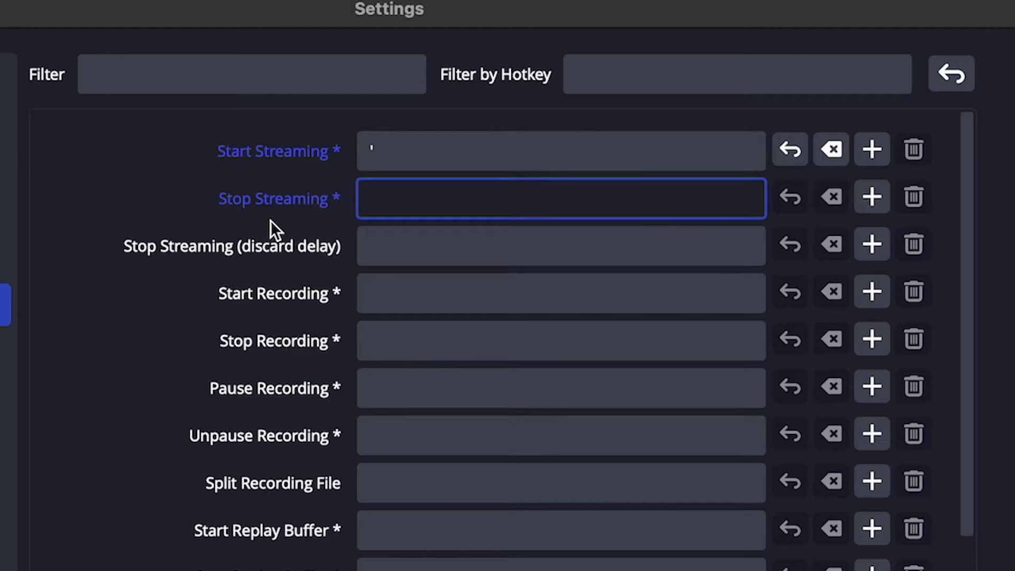
{"action": "key", "text": "apostrophe"}
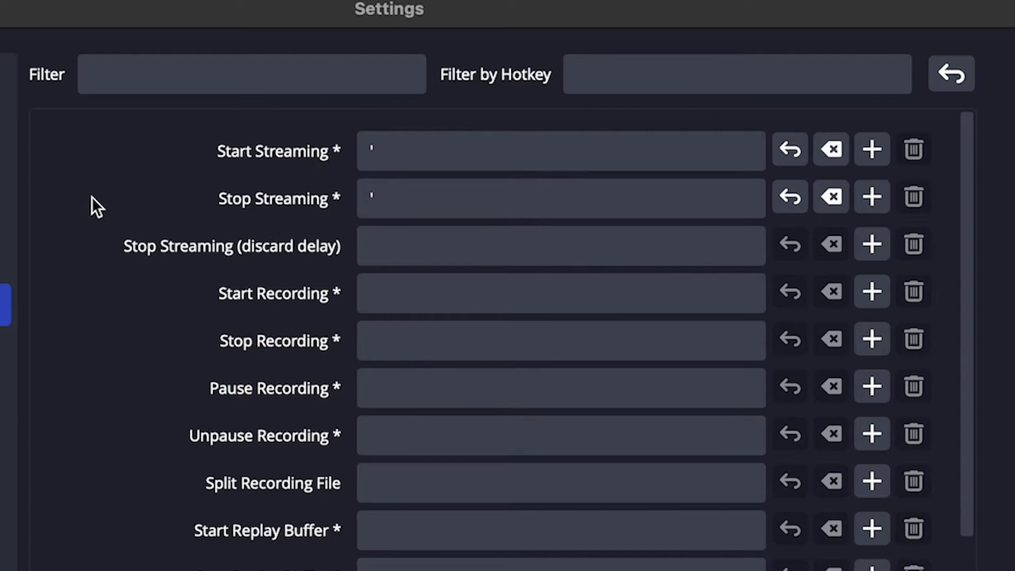
{"action": "left_click", "coordinate": [367, 154]}
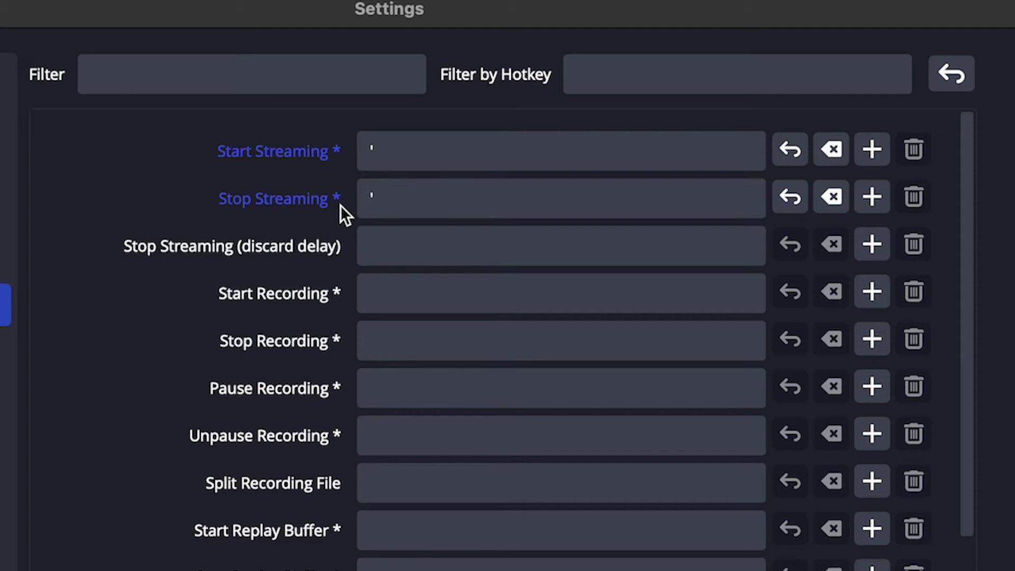
Step: Change the Switch to scene hotkey from 1 to 2 and save the settings with OK
{"action": "scroll", "coordinate": [128, 555], "scroll_direction": "down", "scroll_amount": 3}
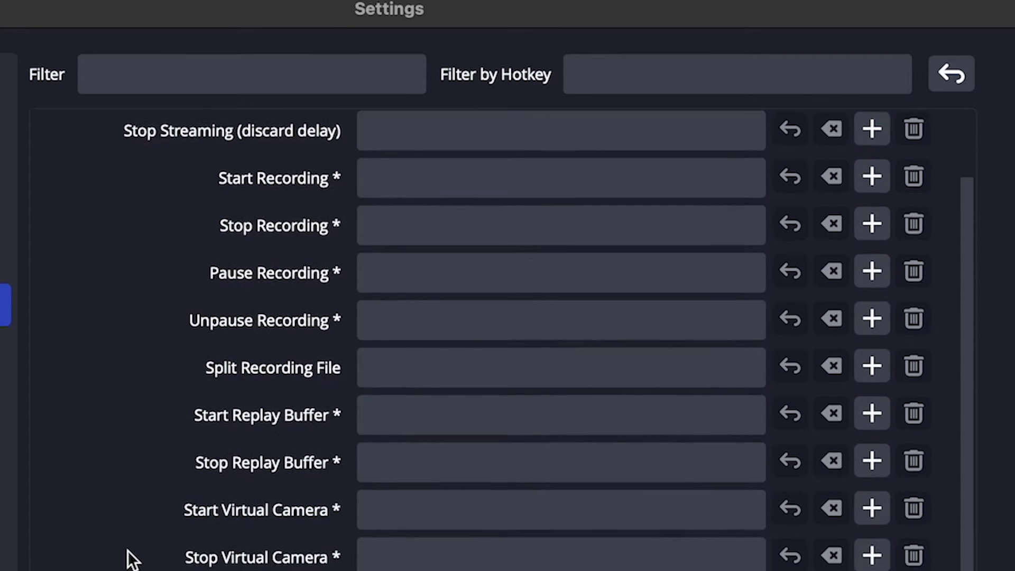
{"action": "scroll", "coordinate": [128, 550], "scroll_direction": "down", "scroll_amount": 9}
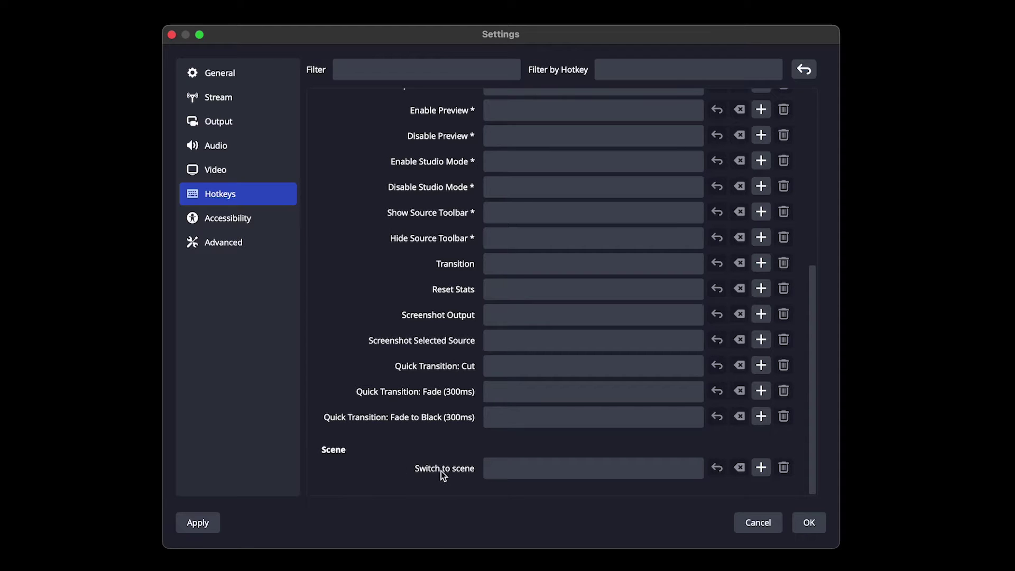
{"action": "left_click", "coordinate": [506, 470]}
{"action": "left_click", "coordinate": [390, 465]}
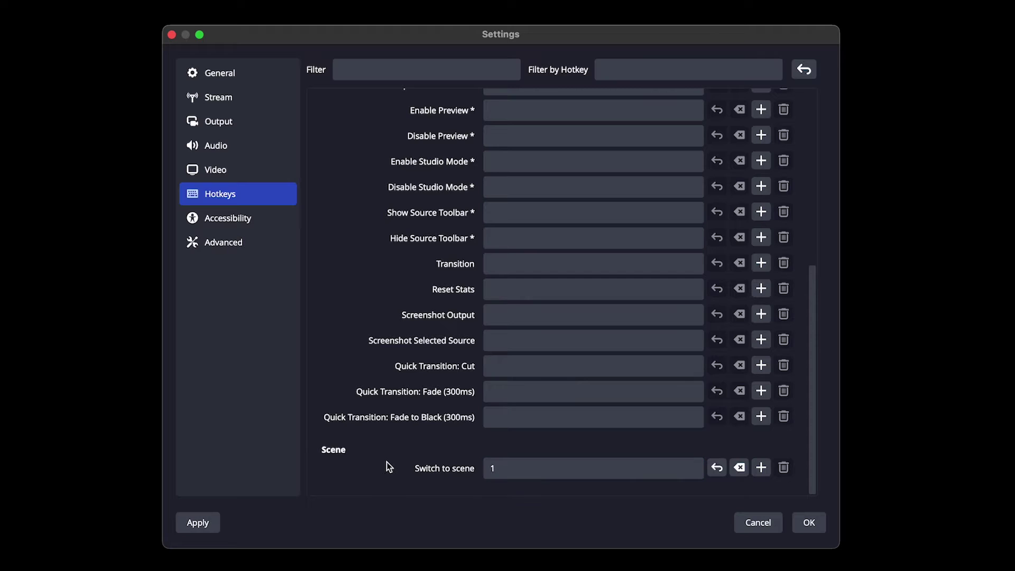
{"action": "left_click", "coordinate": [560, 465]}
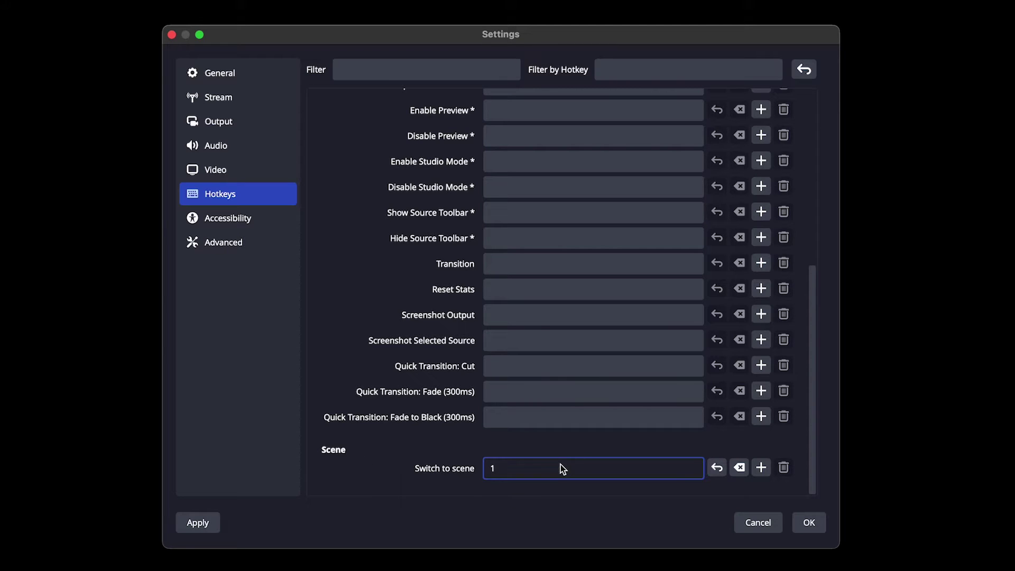
{"action": "key", "text": "2"}
{"action": "left_click", "coordinate": [383, 472]}
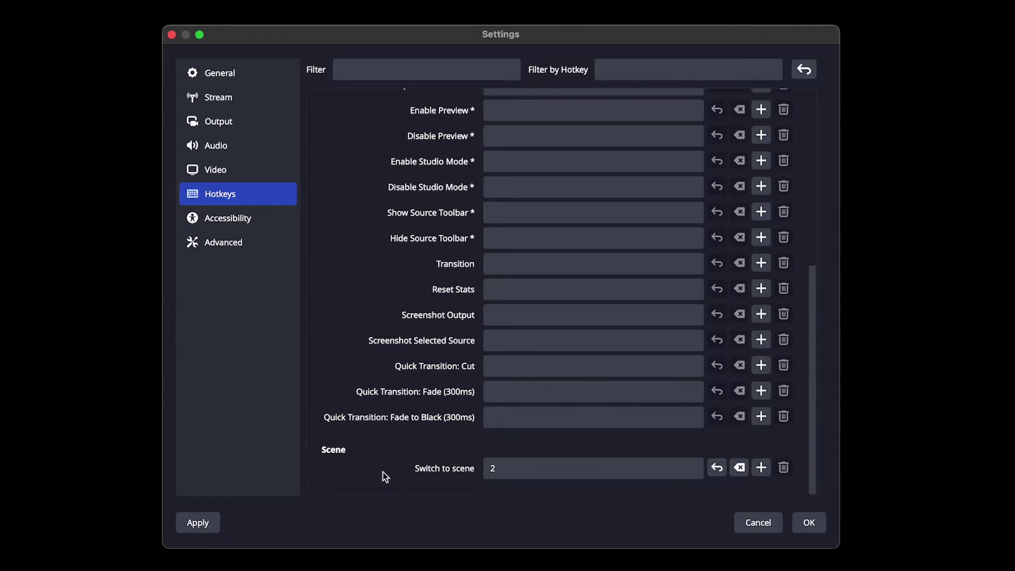
{"action": "scroll", "coordinate": [359, 276], "scroll_direction": "up", "scroll_amount": 10}
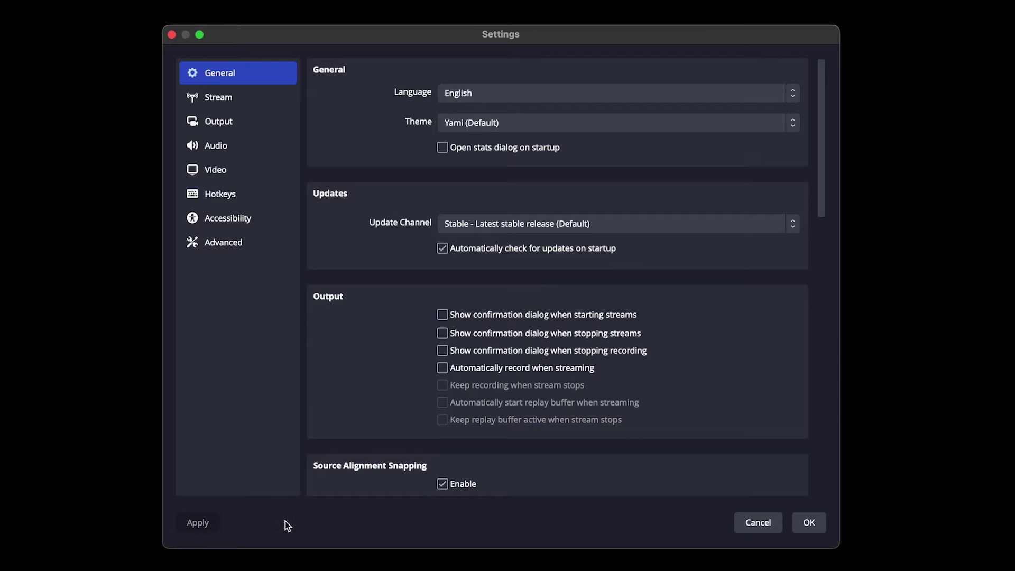
{"action": "left_click", "coordinate": [806, 520]}
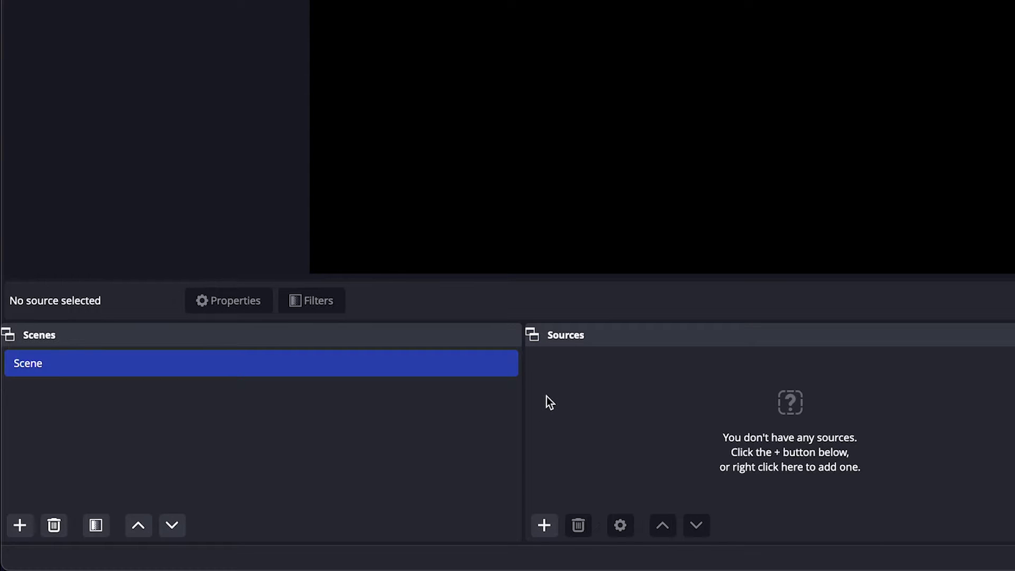
{"action": "left_click", "coordinate": [545, 525]}
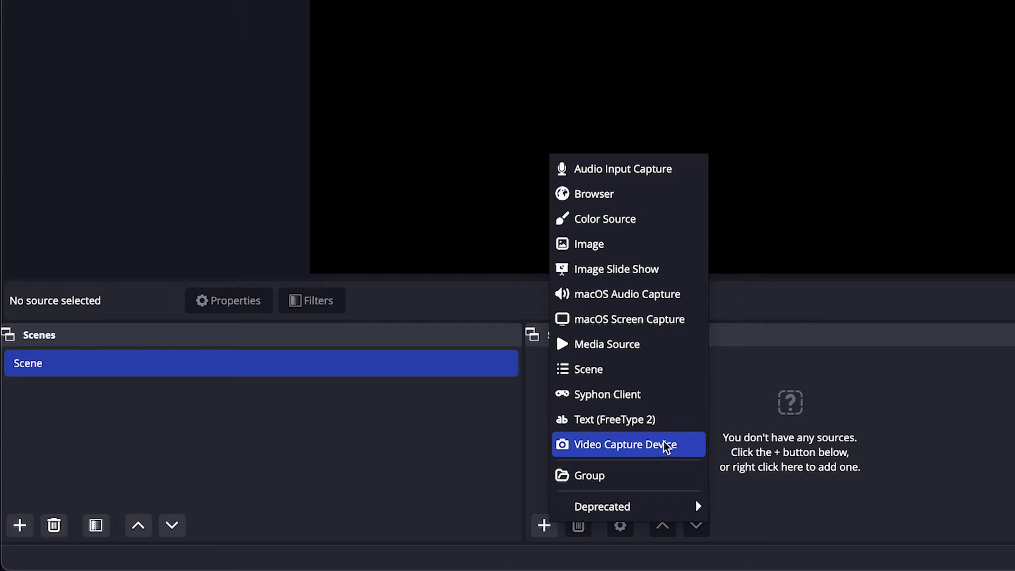
Step: Add a Video Capture Device source named Game Capture using the Elgato HD60 X
{"action": "left_click", "coordinate": [632, 447]}
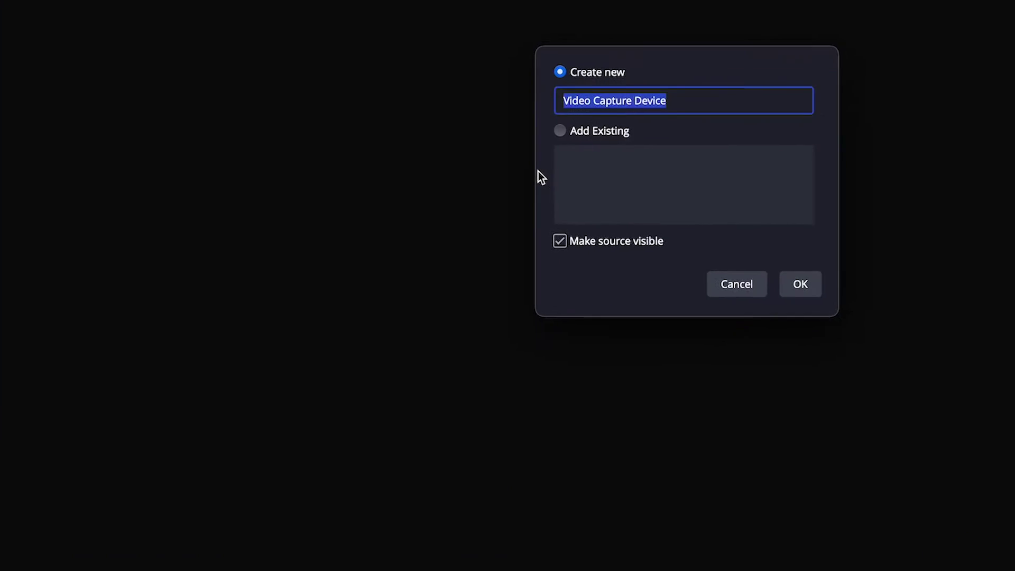
{"action": "type", "text": "Game "}
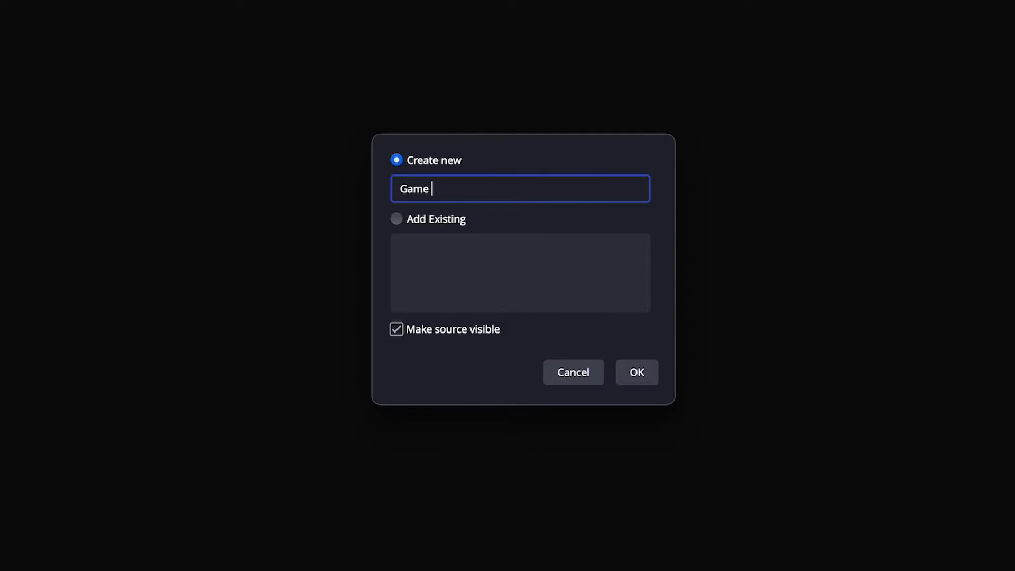
{"action": "type", "text": "Capture"}
{"action": "key", "text": "Return"}
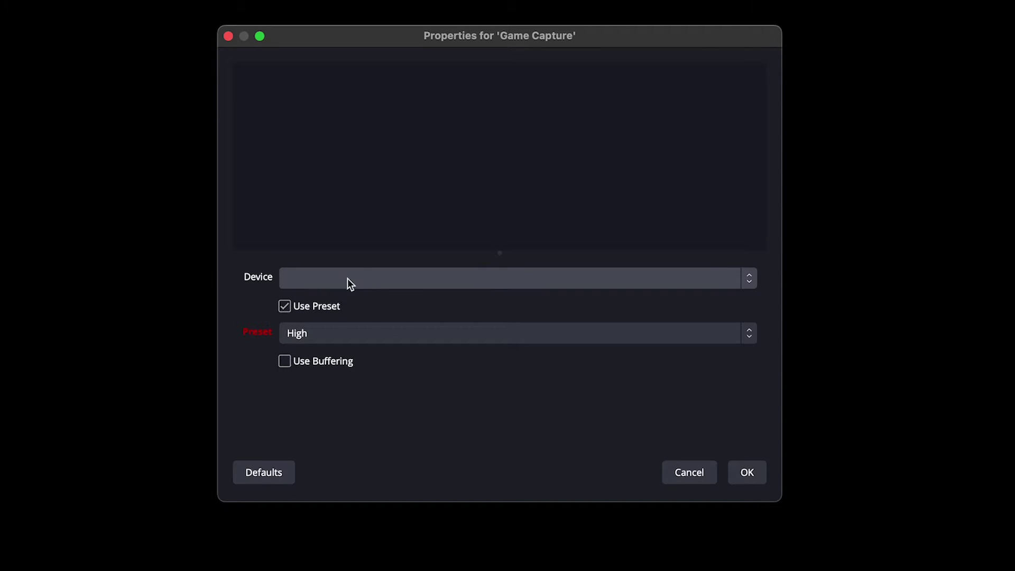
{"action": "left_click", "coordinate": [452, 277]}
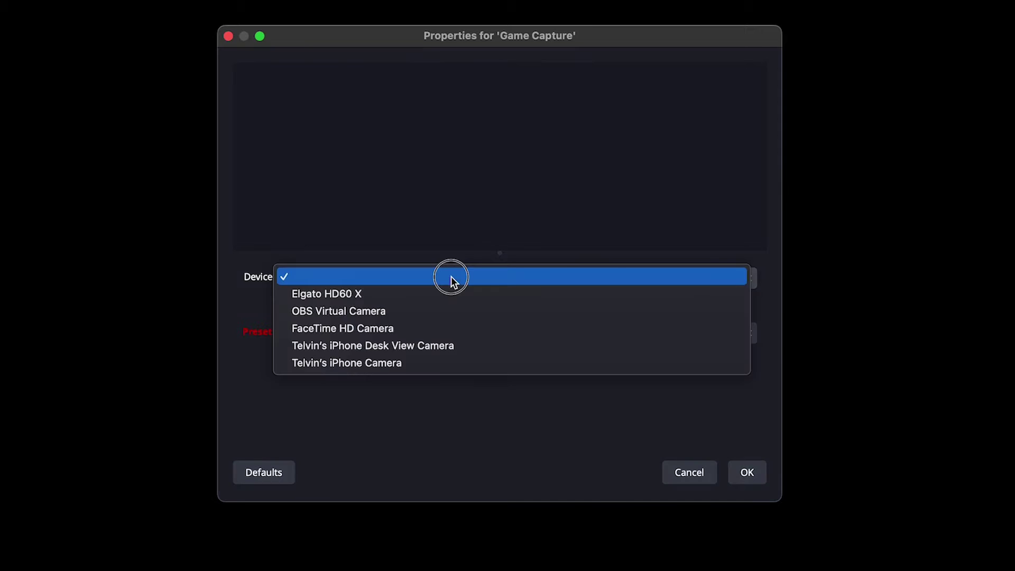
{"action": "left_click", "coordinate": [452, 277]}
{"action": "left_click", "coordinate": [452, 277]}
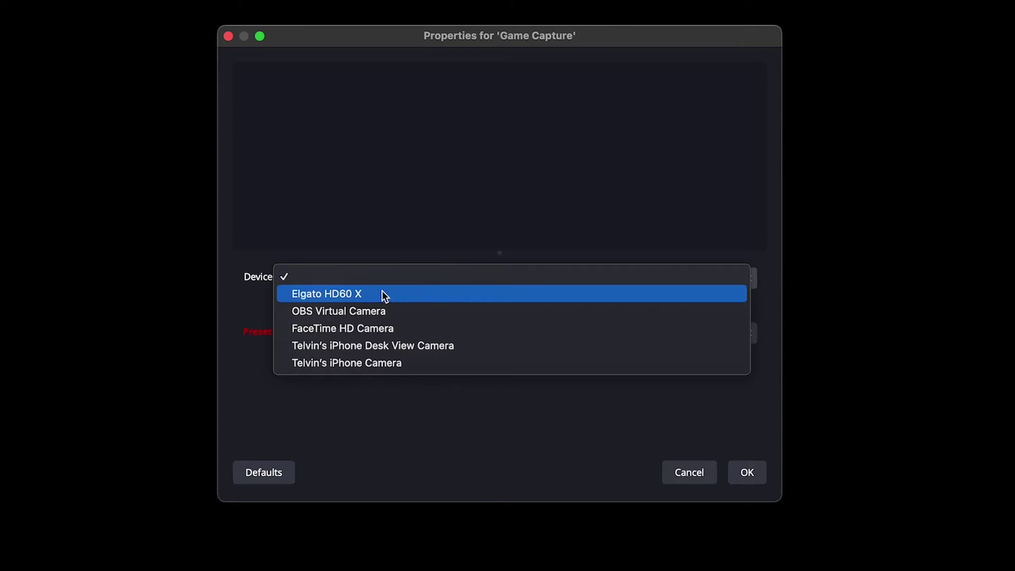
{"action": "left_click", "coordinate": [329, 298]}
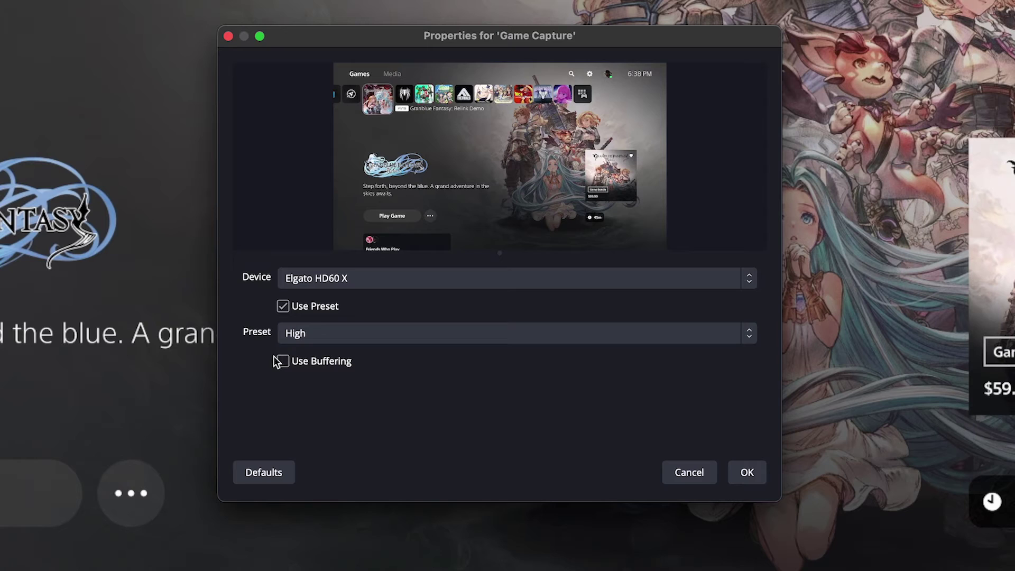
{"action": "left_click", "coordinate": [747, 472]}
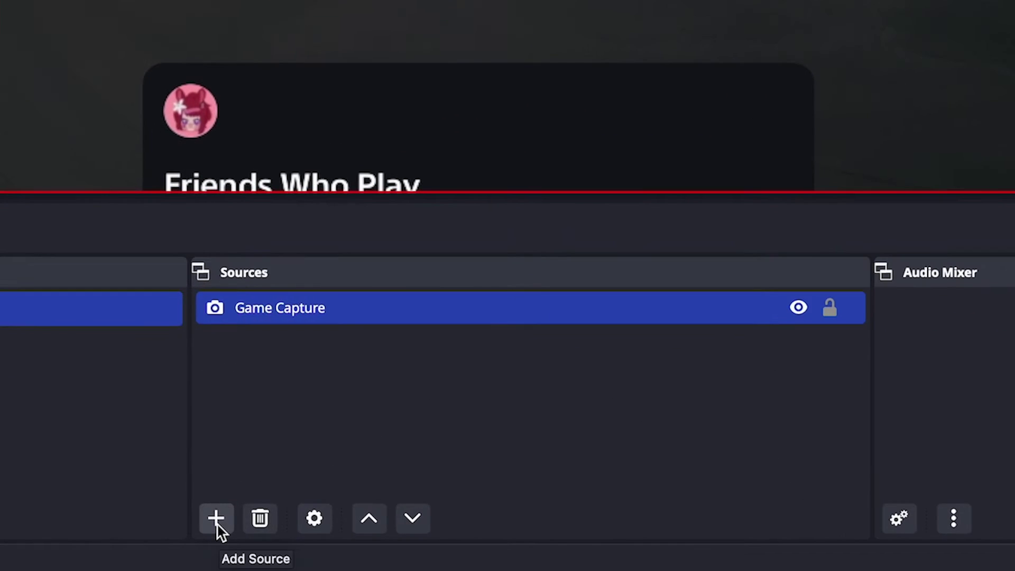
Step: Set the Game Audio input capture source's device to Elgato HD60 X
{"action": "left_click", "coordinate": [211, 554]}
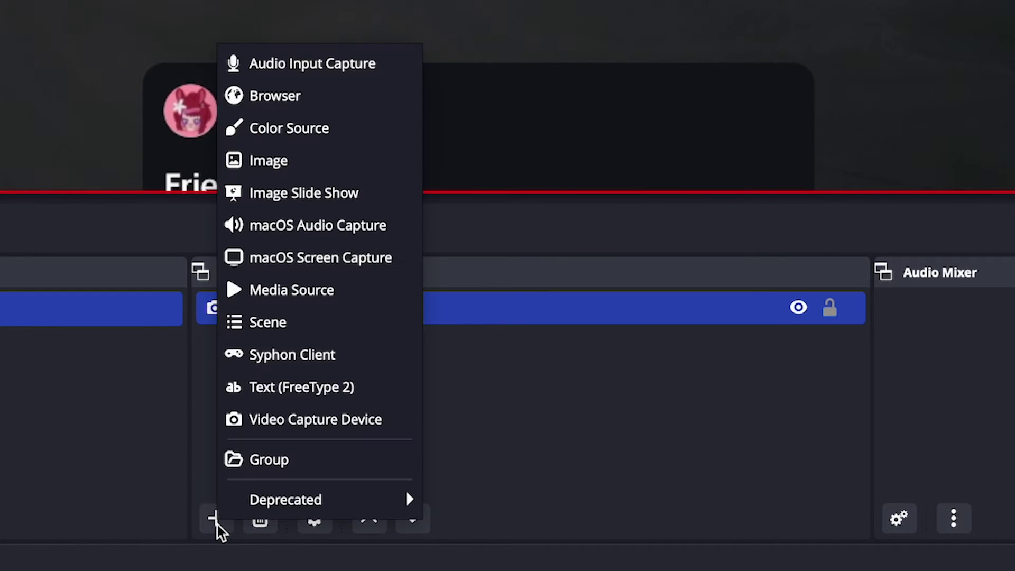
{"action": "left_click", "coordinate": [315, 73]}
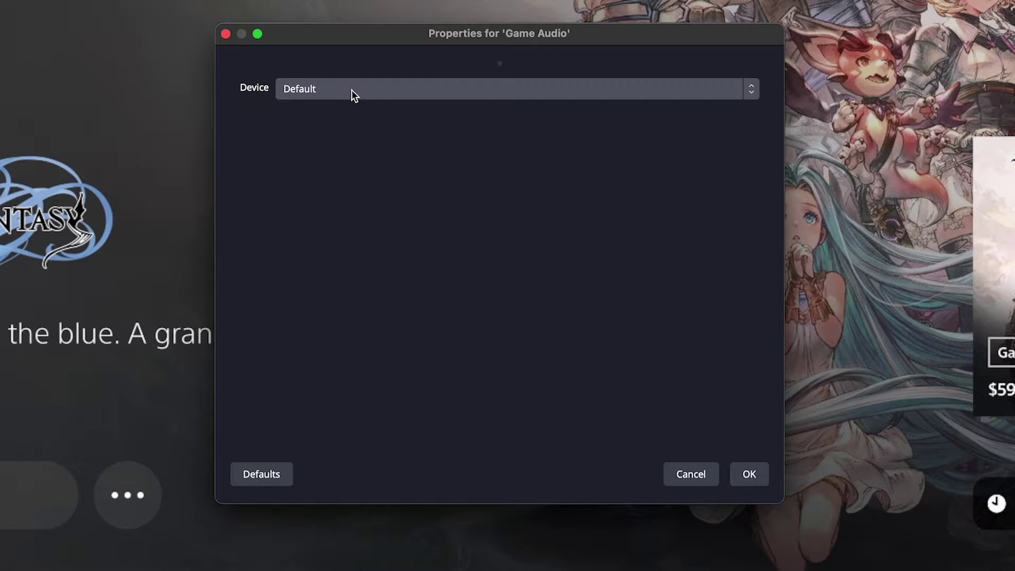
{"action": "left_click", "coordinate": [351, 91]}
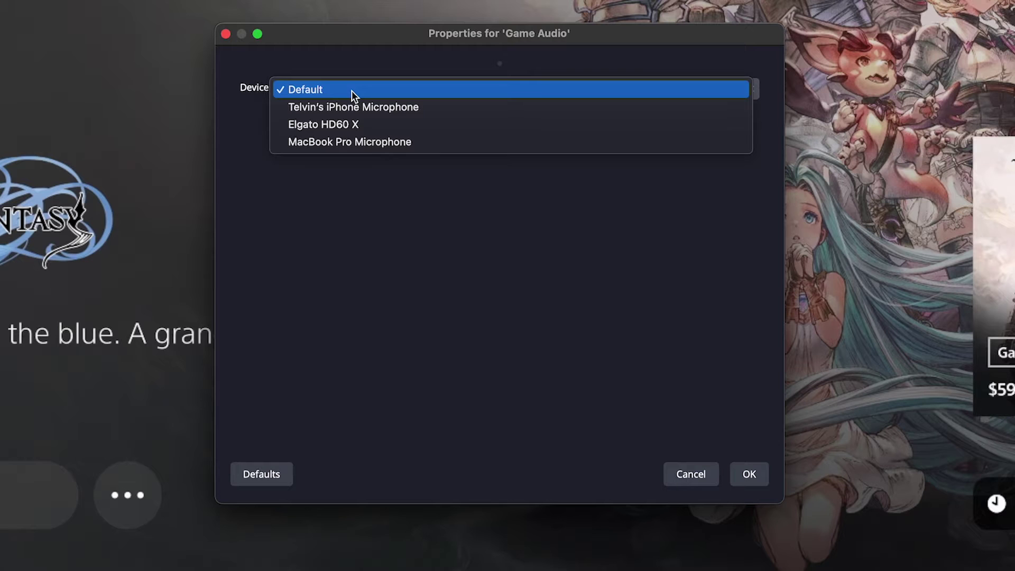
{"action": "left_click", "coordinate": [310, 128]}
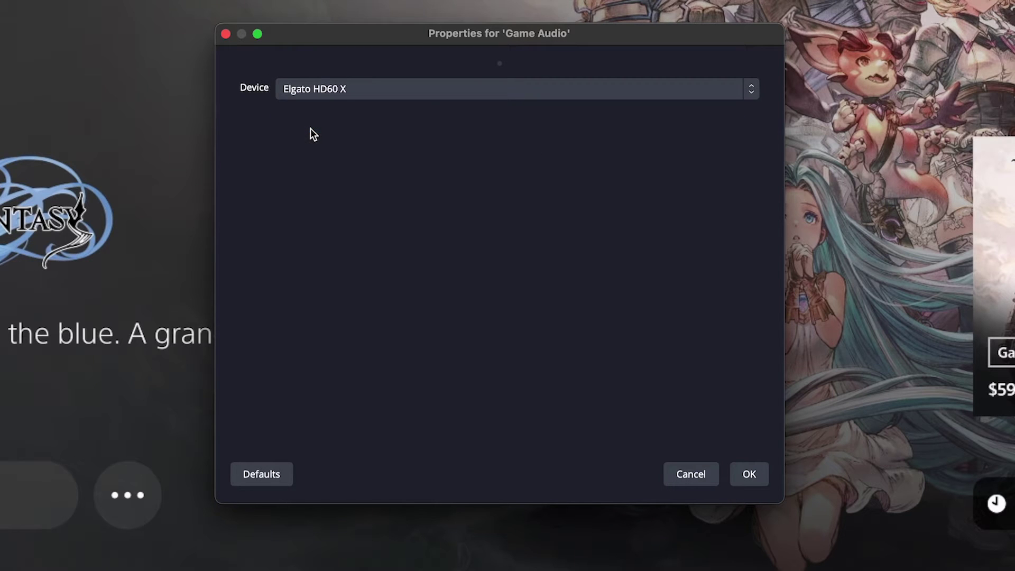
{"action": "left_click", "coordinate": [748, 479]}
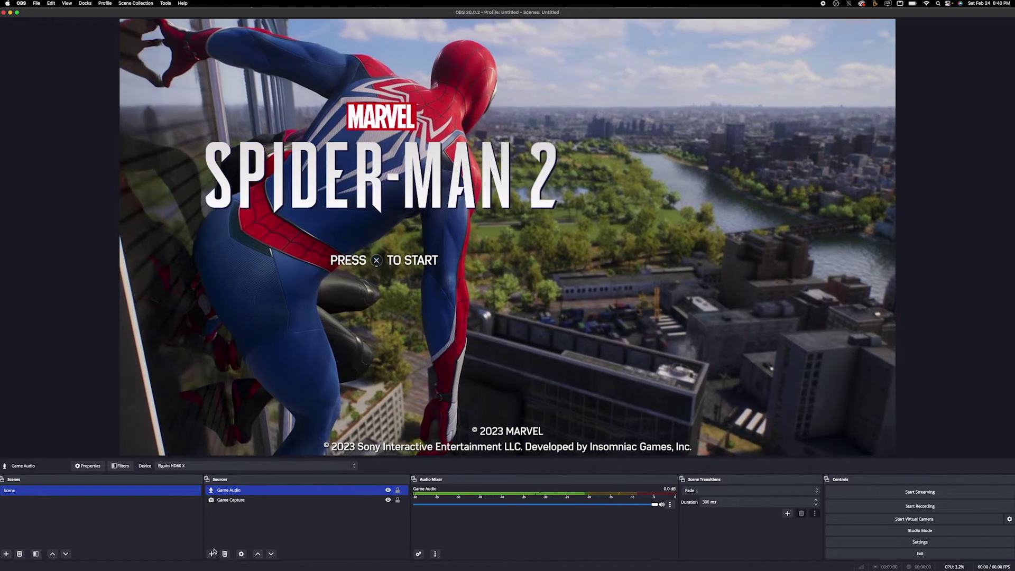
Step: Add an Audio Input Capture source named Mic and list its available microphones
{"action": "left_click", "coordinate": [213, 554]}
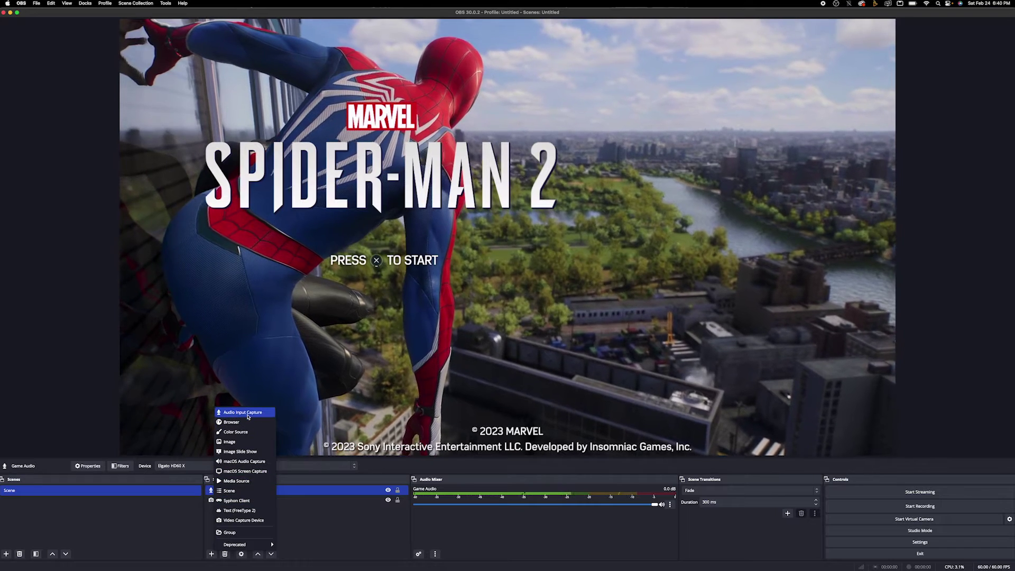
{"action": "left_click", "coordinate": [244, 413]}
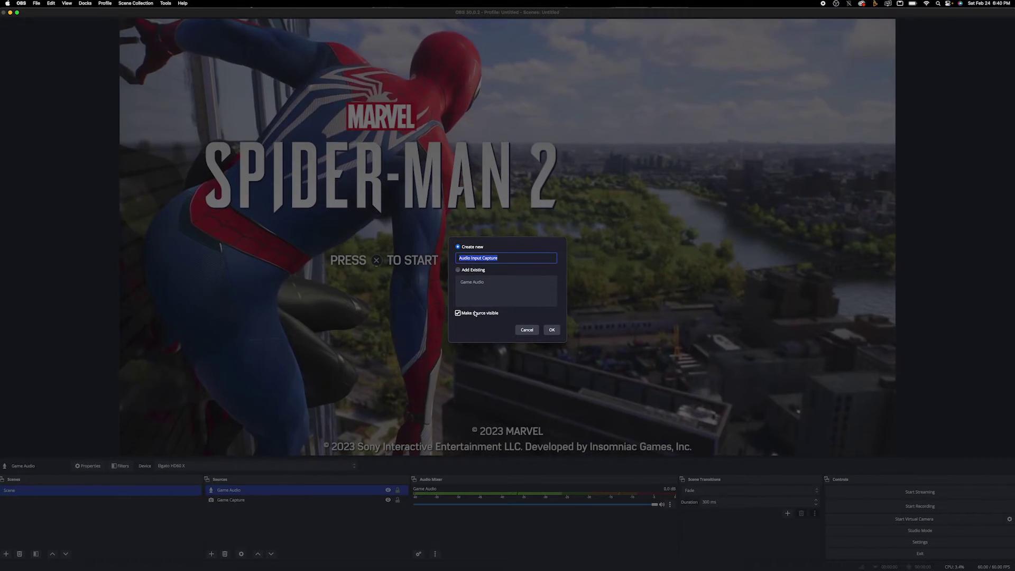
{"action": "type", "text": "Mic"}
{"action": "key", "text": "Return"}
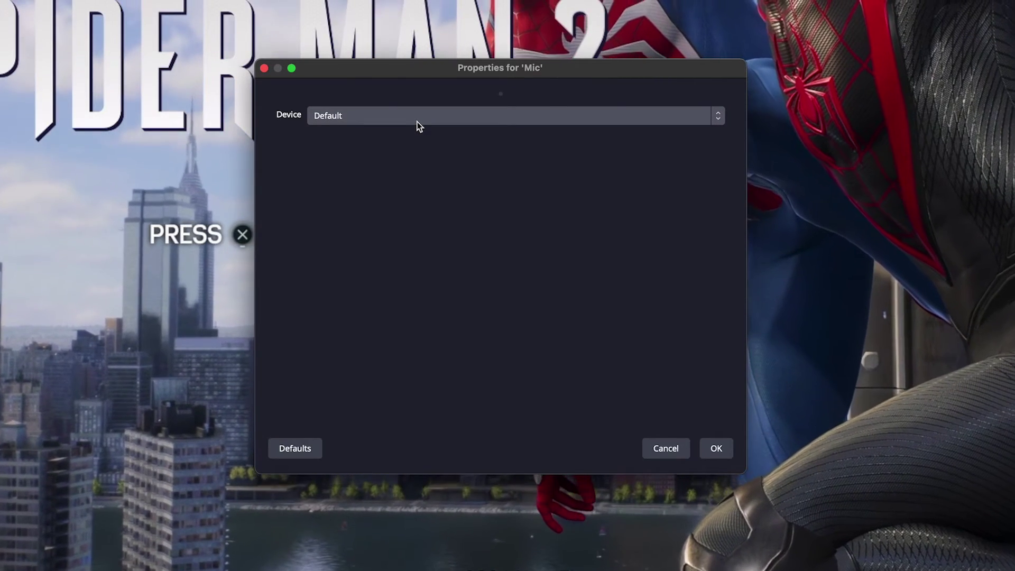
{"action": "left_click", "coordinate": [417, 122]}
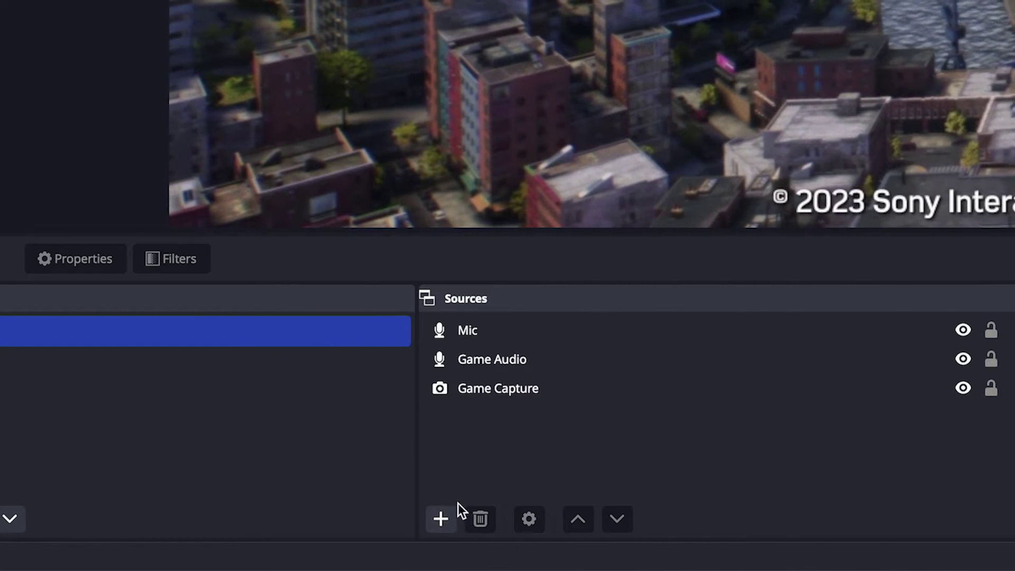
{"action": "left_click", "coordinate": [441, 519]}
Step: Add a Video Capture Device source named 'Camera' that uses the FaceTime HD Camera
{"action": "mouse_move", "coordinate": [467, 483]}
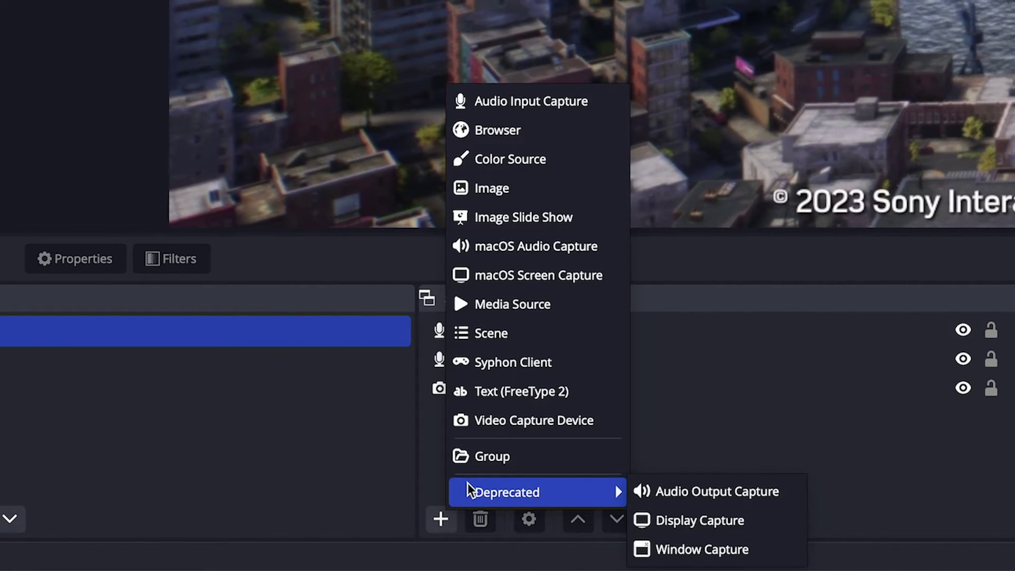
{"action": "left_click", "coordinate": [507, 422]}
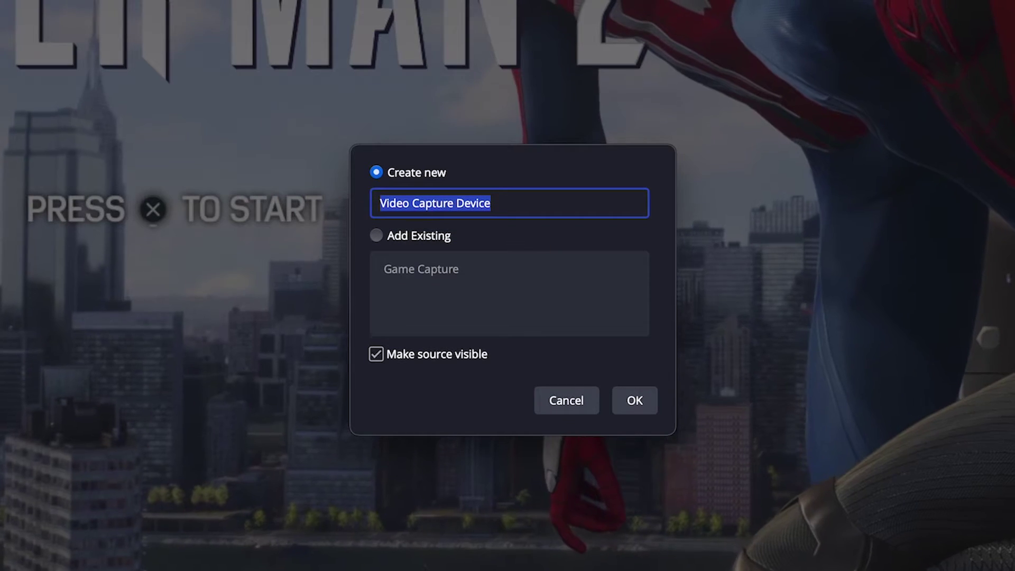
{"action": "type", "text": "Camer"}
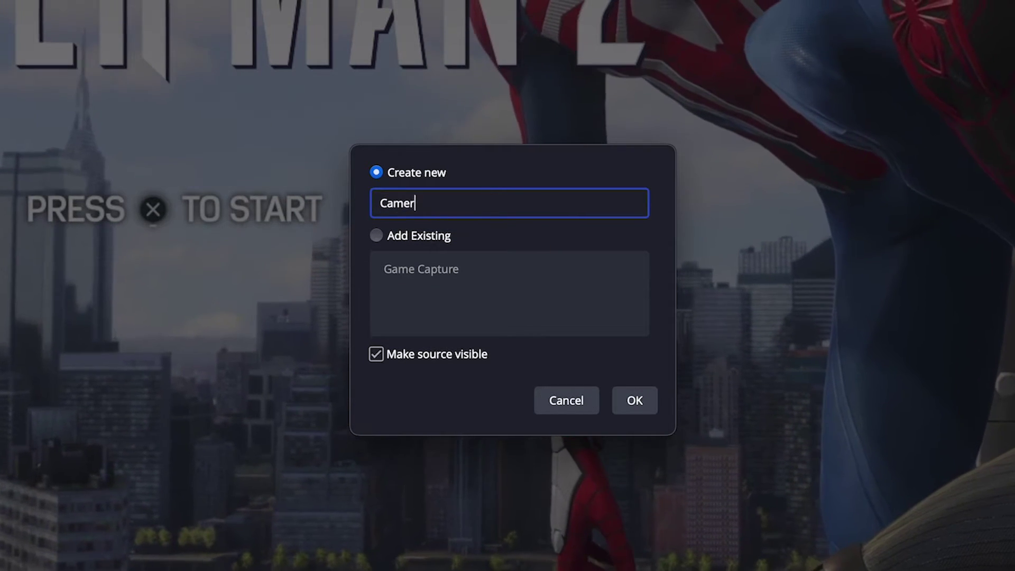
{"action": "type", "text": "a"}
{"action": "left_click", "coordinate": [636, 401]}
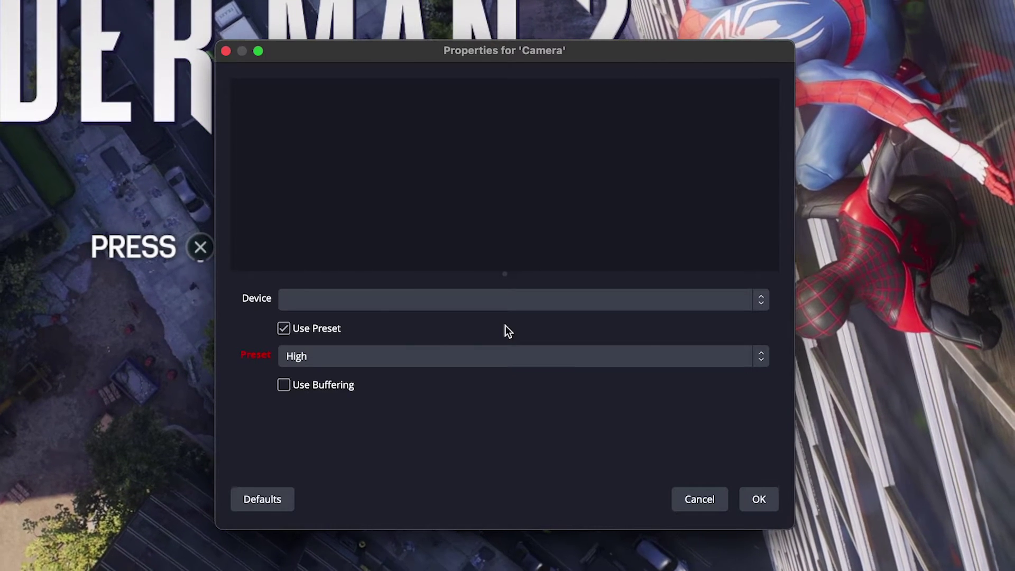
{"action": "left_click", "coordinate": [506, 307]}
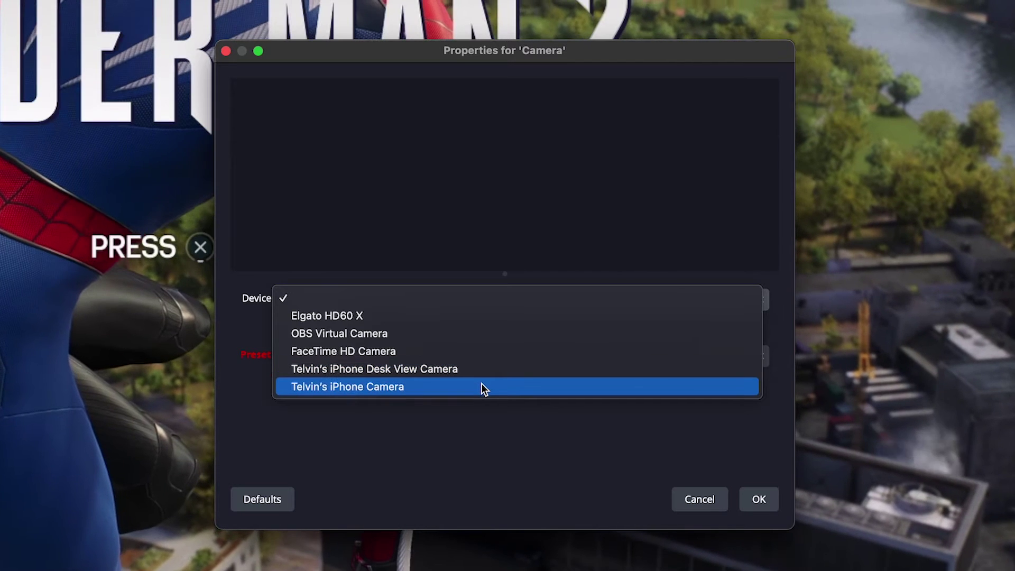
{"action": "left_click", "coordinate": [467, 351]}
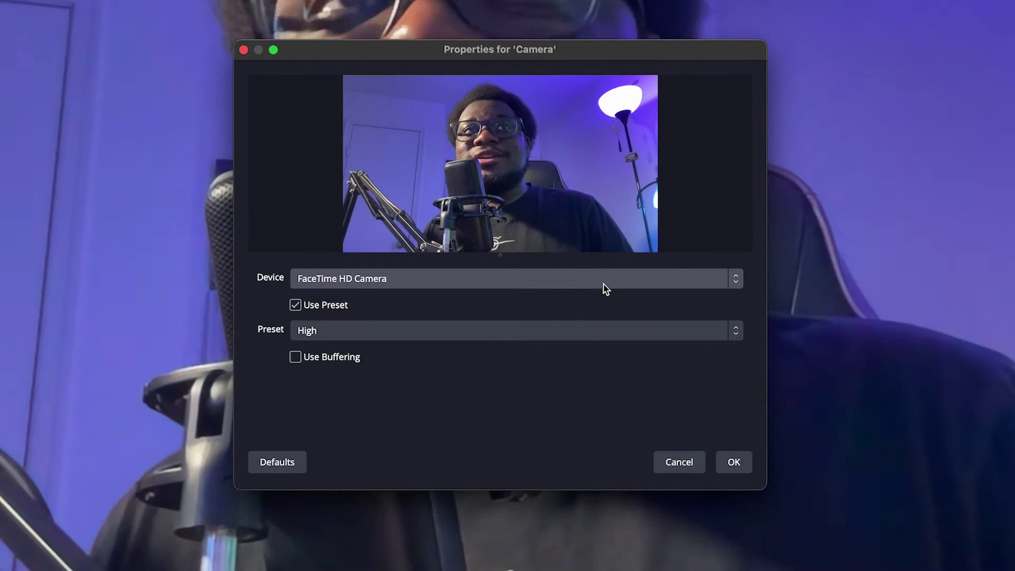
{"action": "left_click", "coordinate": [606, 289]}
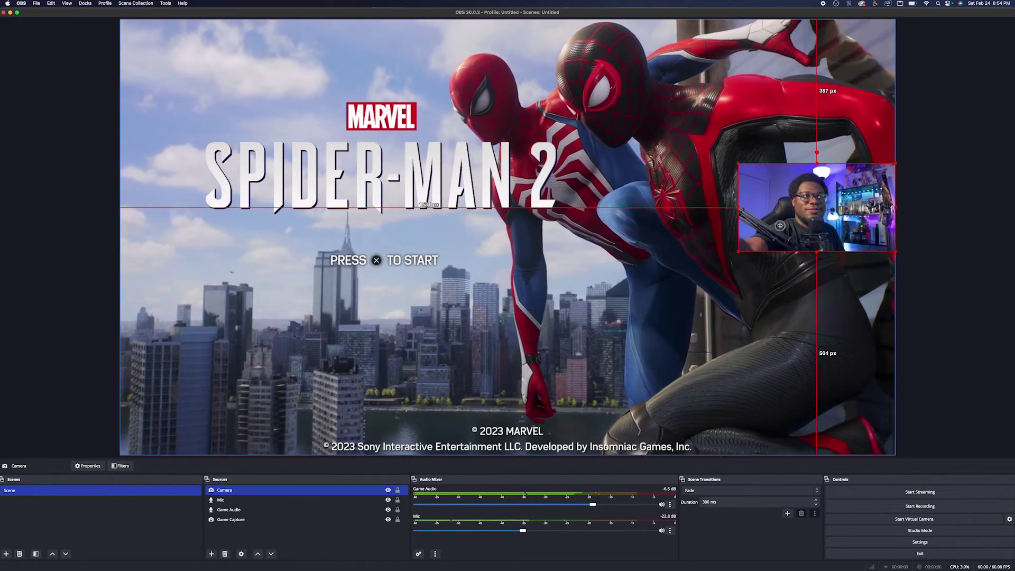
Step: Give the Camera source a Crop/Pad filter trimming 500 px from the left and right
{"action": "left_click_drag", "start_coordinate": [786, 252], "coordinate": [783, 250]}
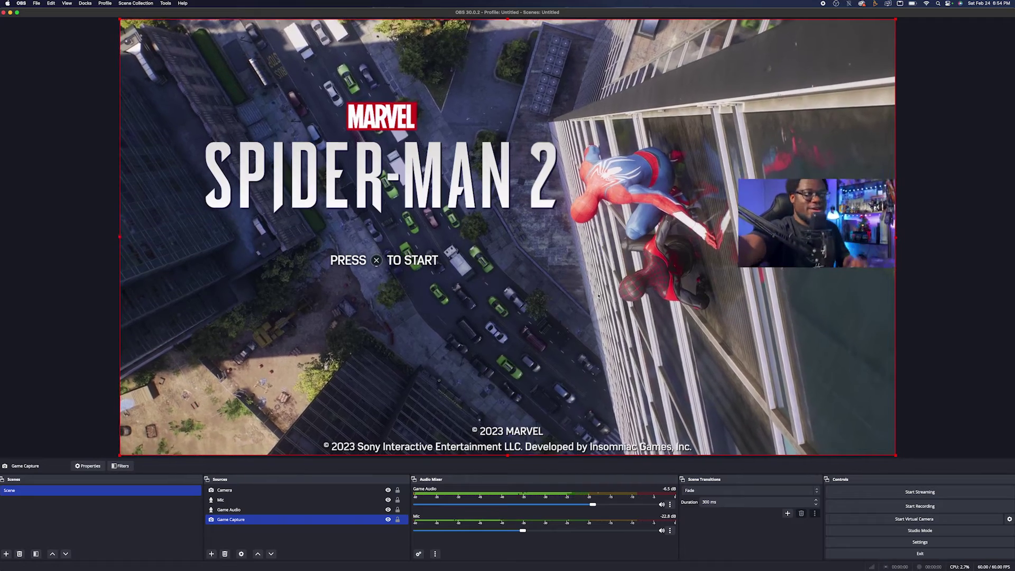
{"action": "left_click", "coordinate": [750, 264]}
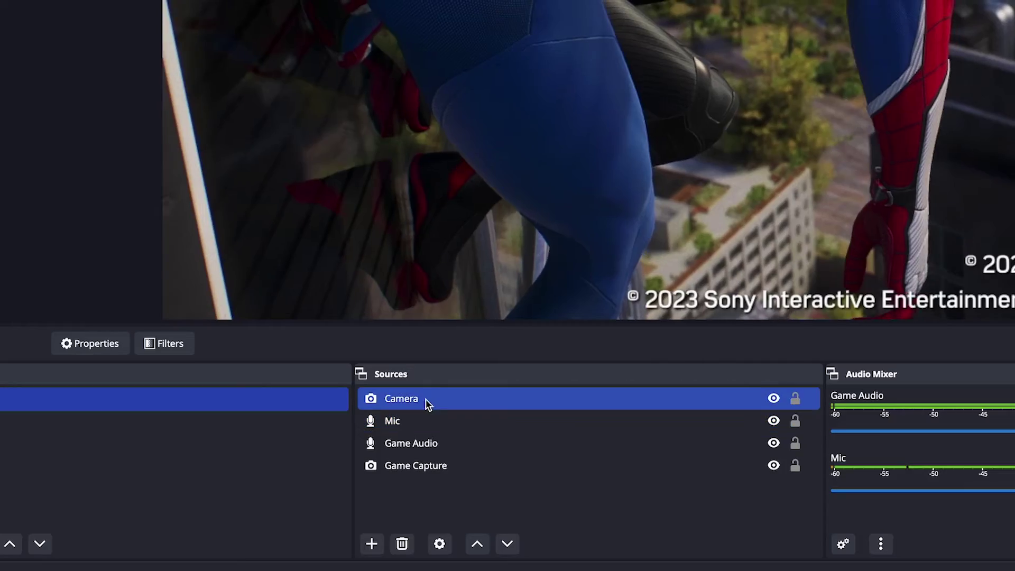
{"action": "right_click", "coordinate": [421, 399]}
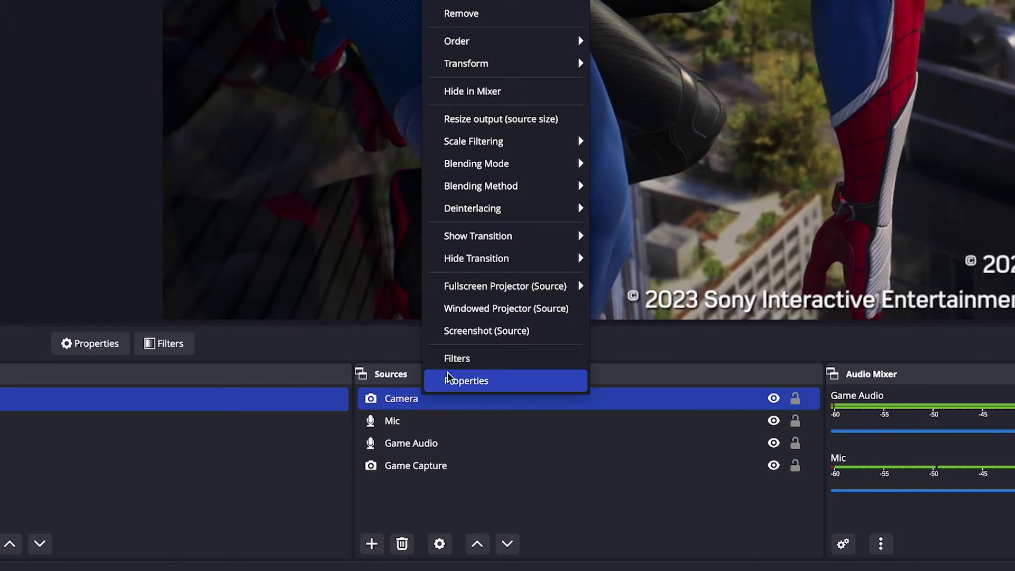
{"action": "left_click", "coordinate": [456, 359]}
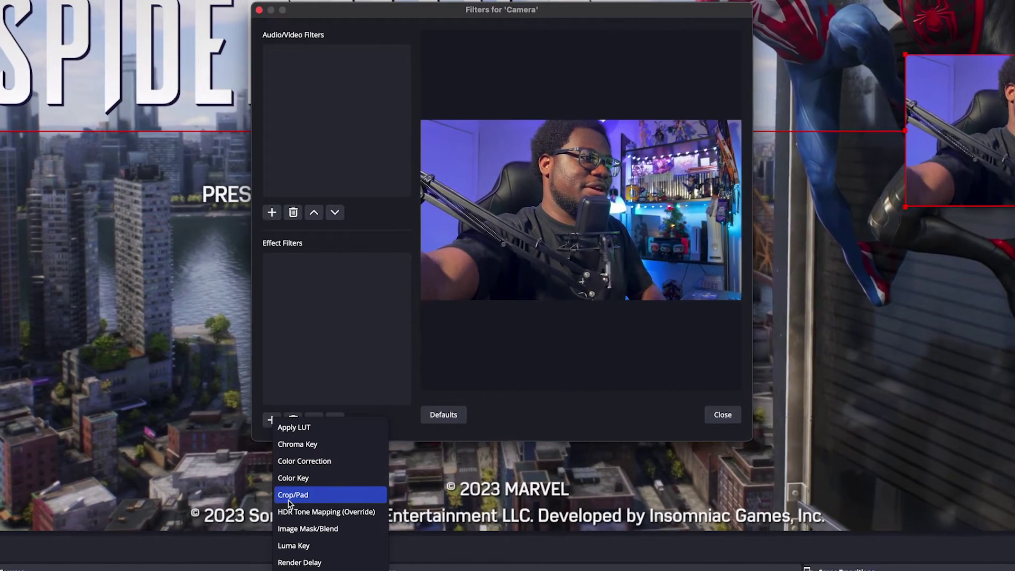
{"action": "left_click", "coordinate": [292, 495]}
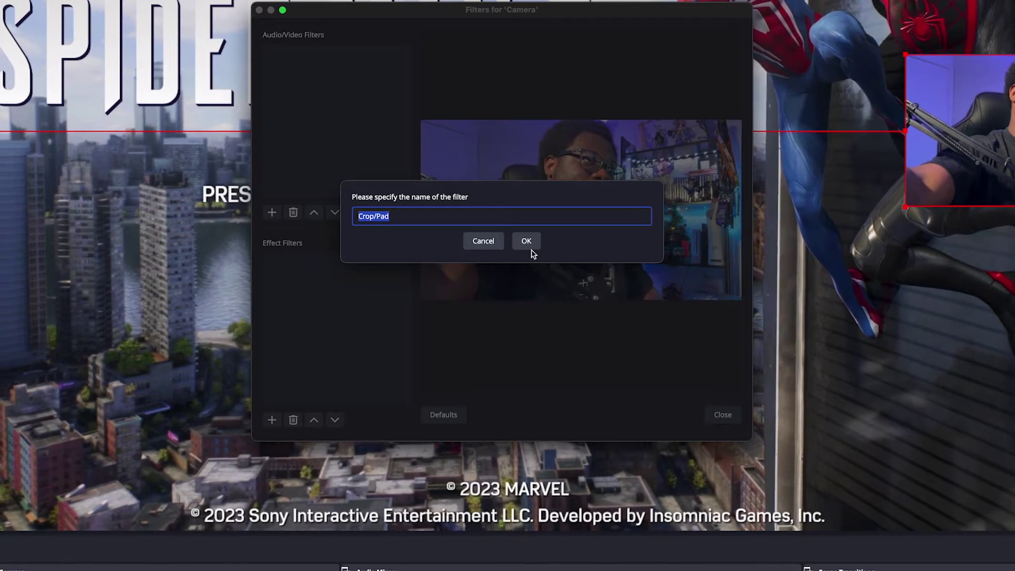
{"action": "left_click", "coordinate": [527, 243]}
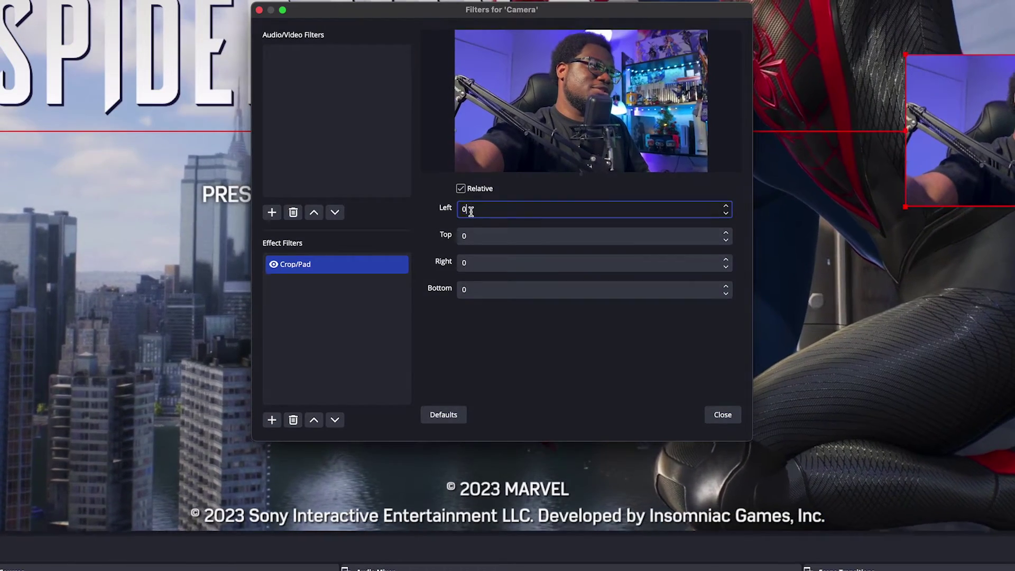
{"action": "type", "text": "500"}
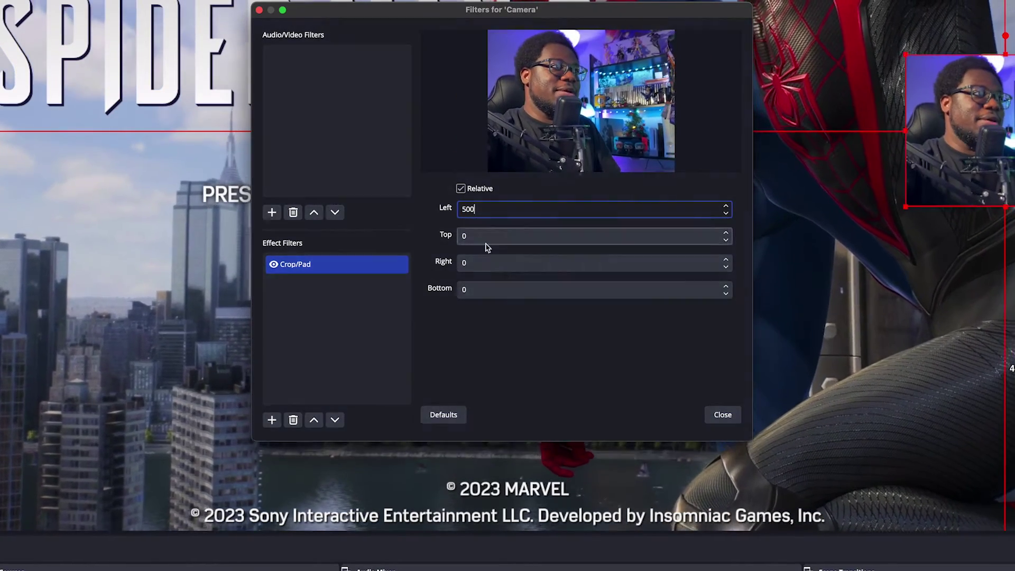
{"action": "type", "text": "5"}
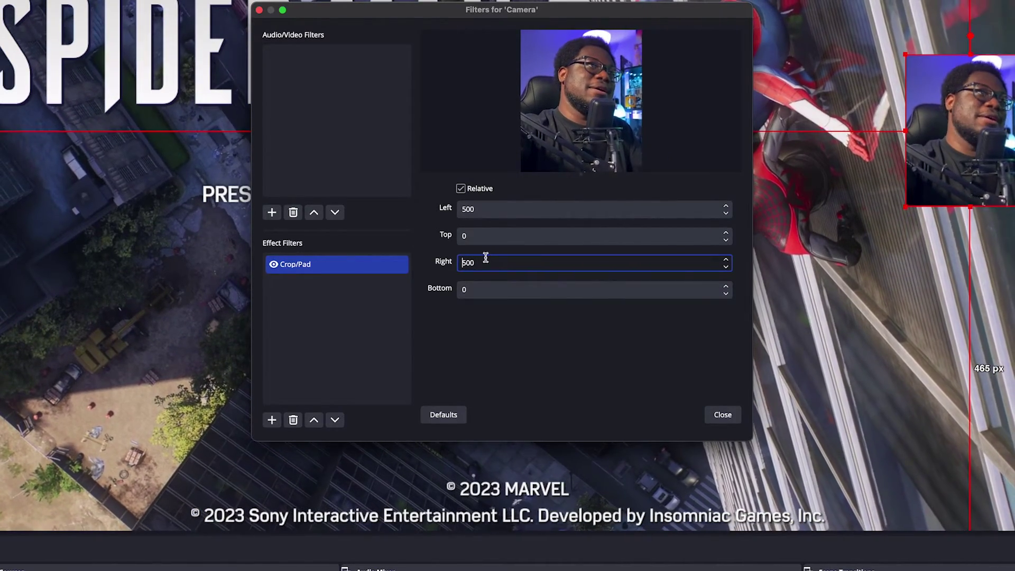
{"action": "left_click", "coordinate": [767, 413]}
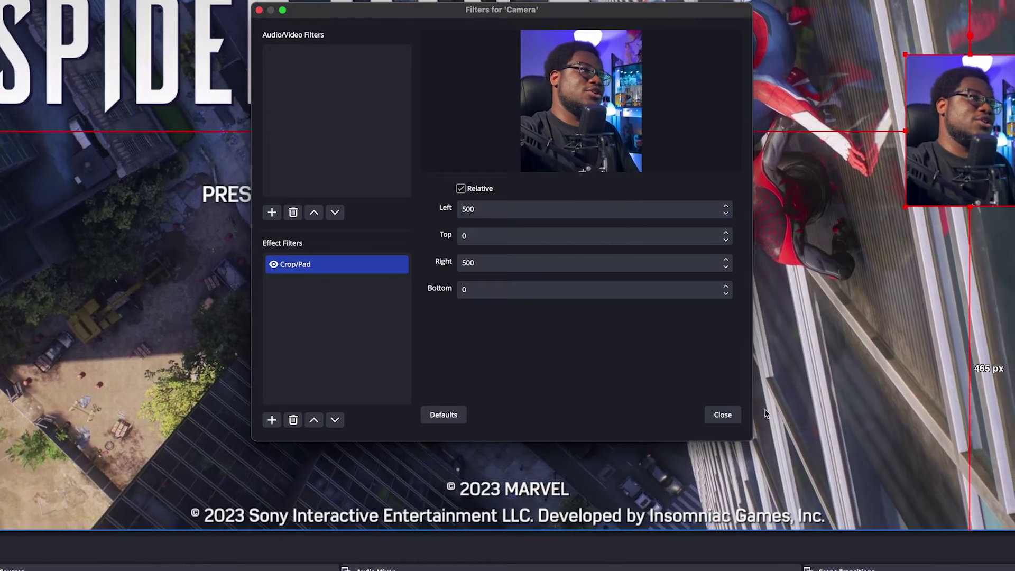
{"action": "left_click", "coordinate": [722, 415]}
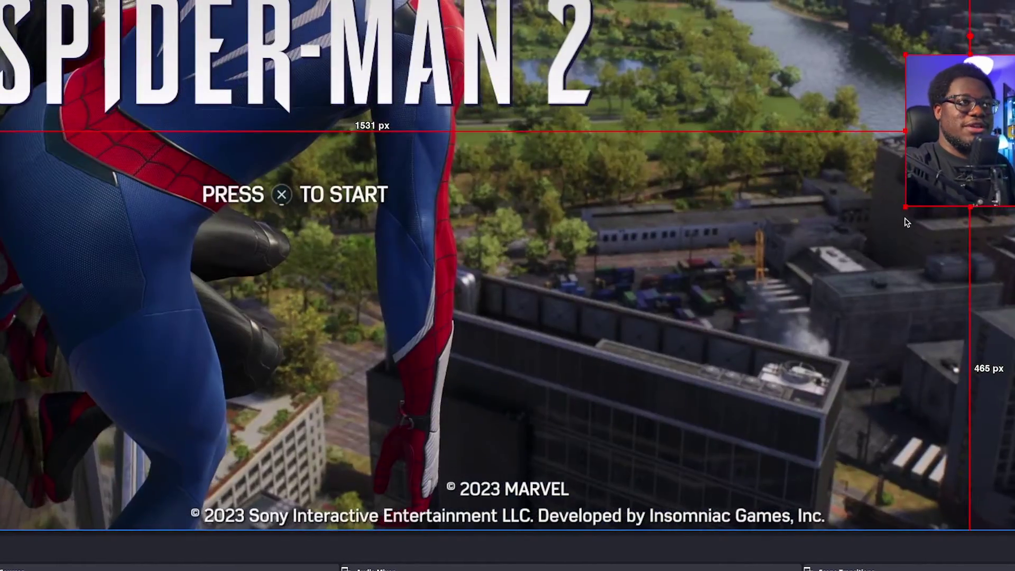
Step: Enlarge the cropped Camera, move it to the left edge near PRESS, and start a new scene
{"action": "left_click_drag", "start_coordinate": [906, 206], "coordinate": [788, 336]}
{"action": "left_click_drag", "start_coordinate": [834, 311], "coordinate": [351, 336]}
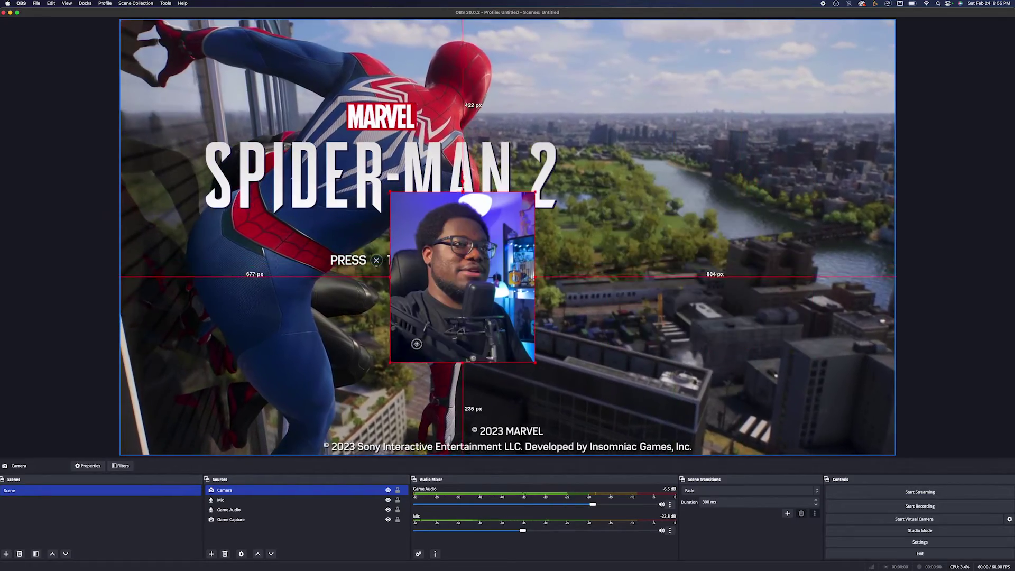
{"action": "left_click_drag", "start_coordinate": [417, 344], "coordinate": [161, 279]}
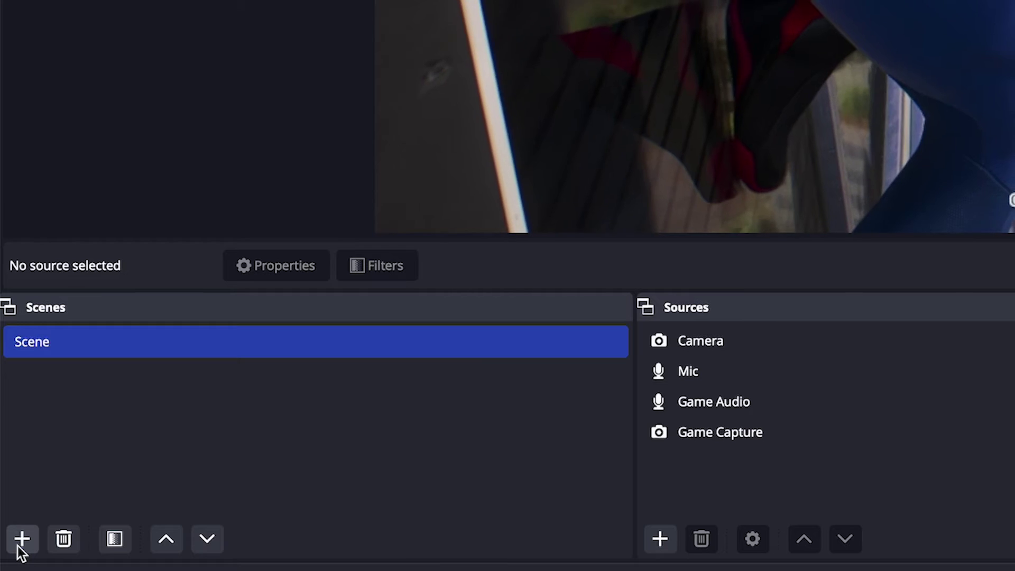
{"action": "left_click", "coordinate": [19, 541]}
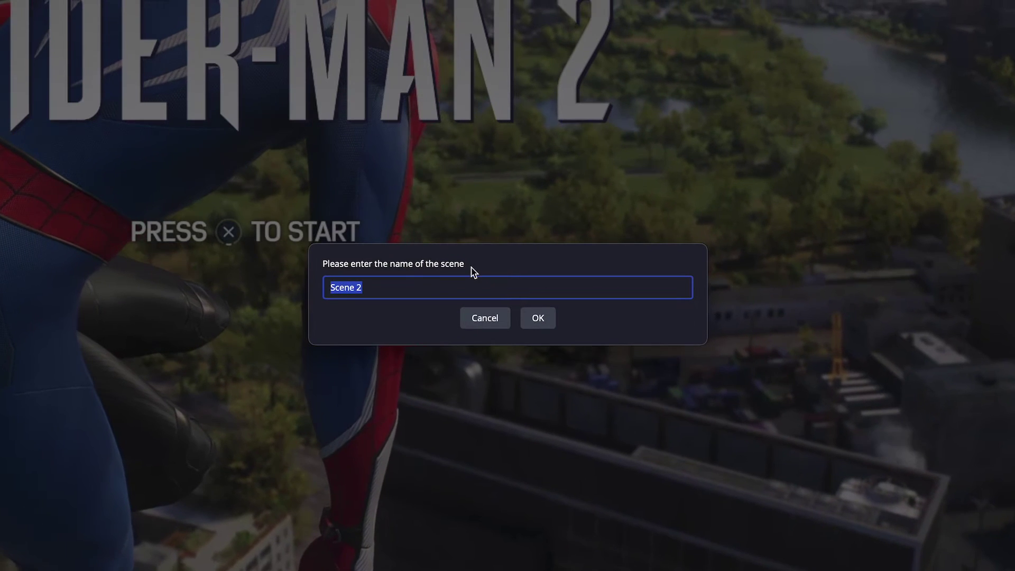
Step: Create a new scene named 'Full Screen Camera'
{"action": "type", "text": "Full C"}
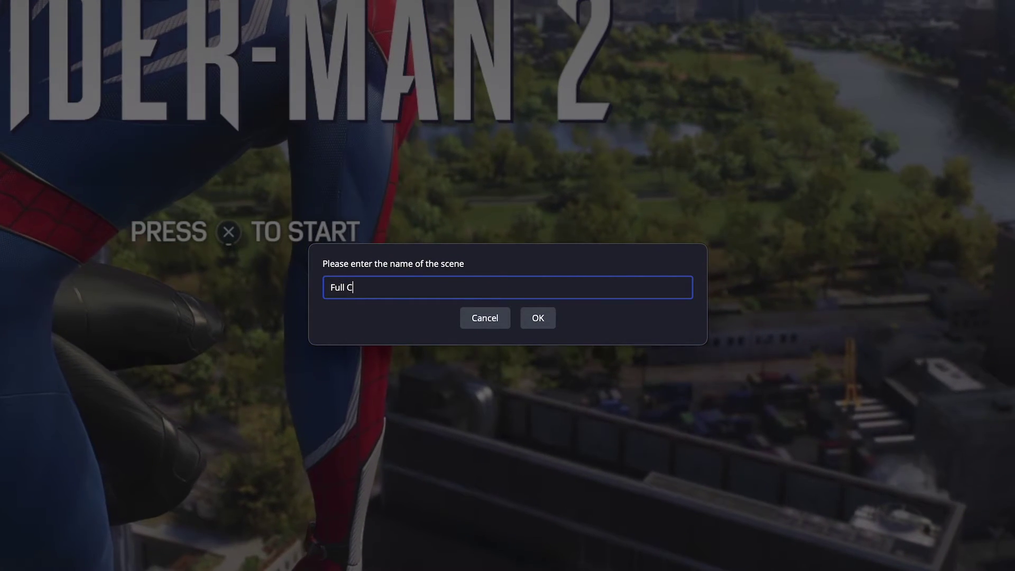
{"action": "type", "text": "am"}
{"action": "key", "text": "BackSpace"}
{"action": "key", "text": "BackSpace"}
{"action": "key", "text": "BackSpace"}
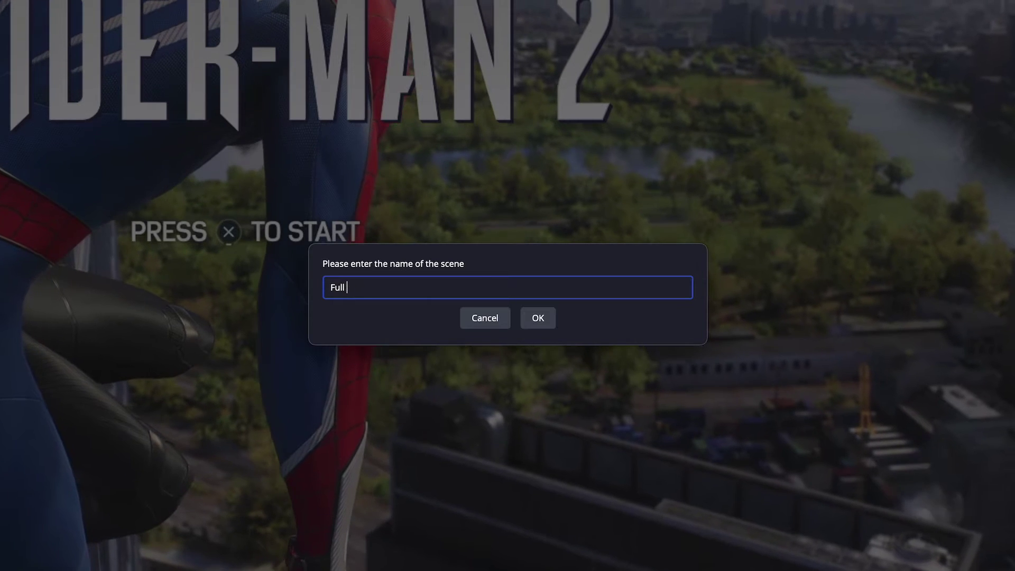
{"action": "type", "text": "Screen Camera"}
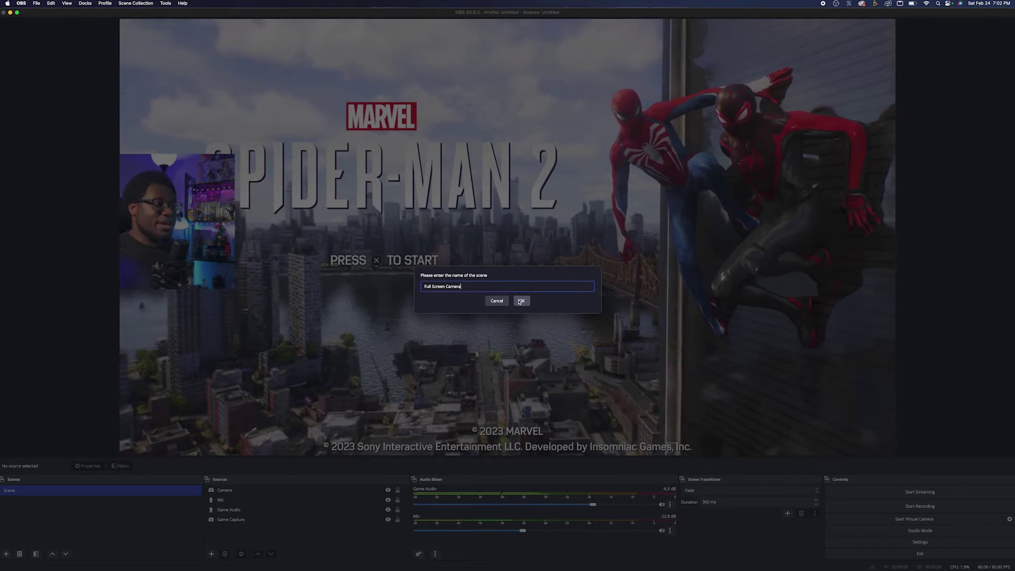
{"action": "left_click", "coordinate": [520, 301]}
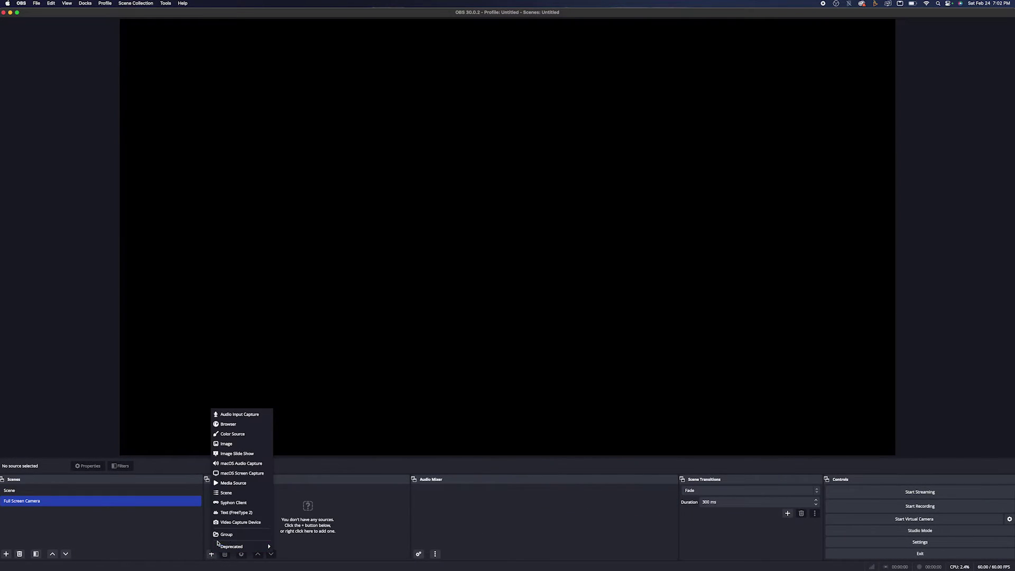
Step: Add a full-frame camera source to that scene, then return to the game Scene
{"action": "left_click", "coordinate": [240, 522]}
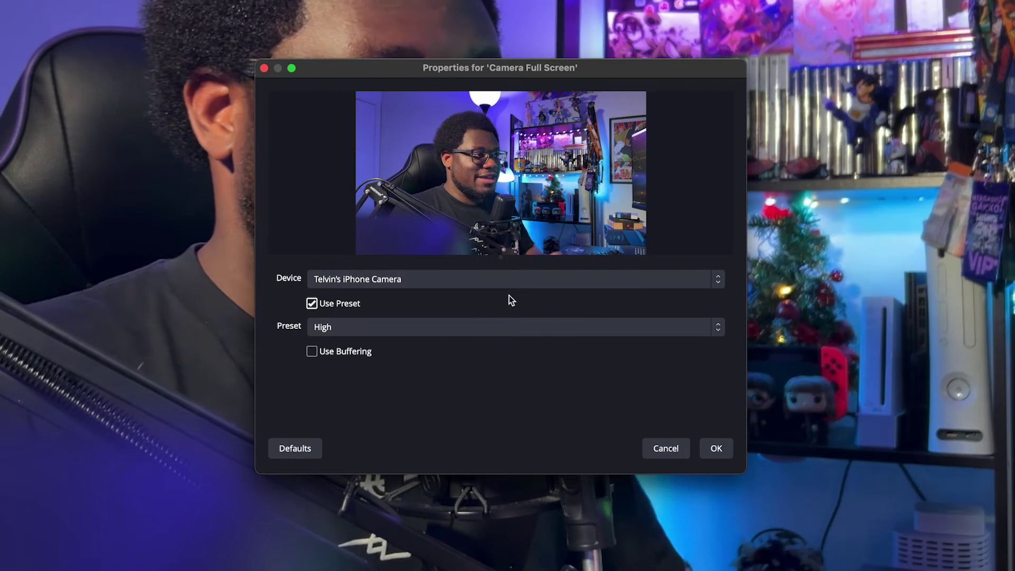
{"action": "left_click", "coordinate": [716, 447]}
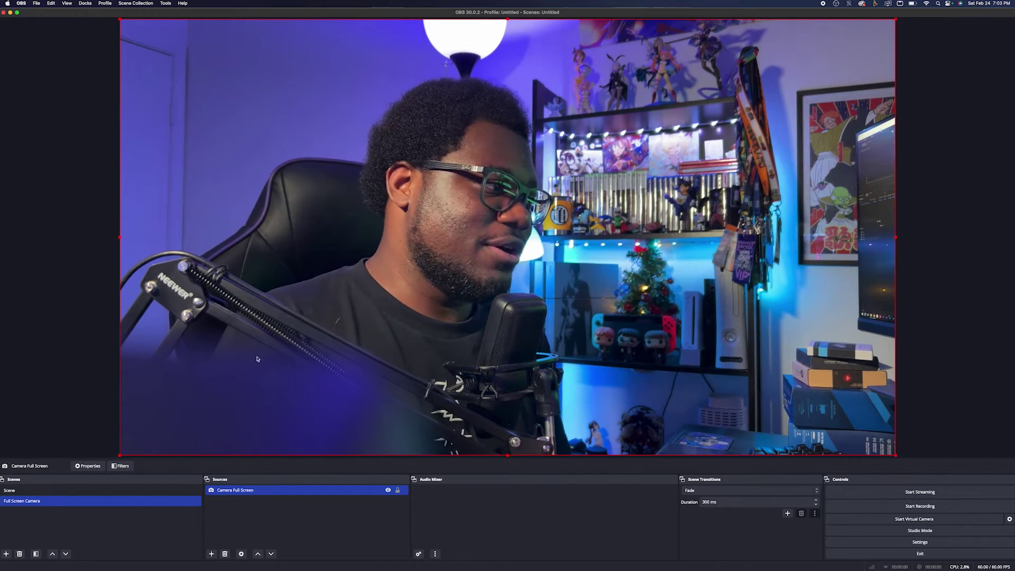
{"action": "left_click", "coordinate": [51, 492]}
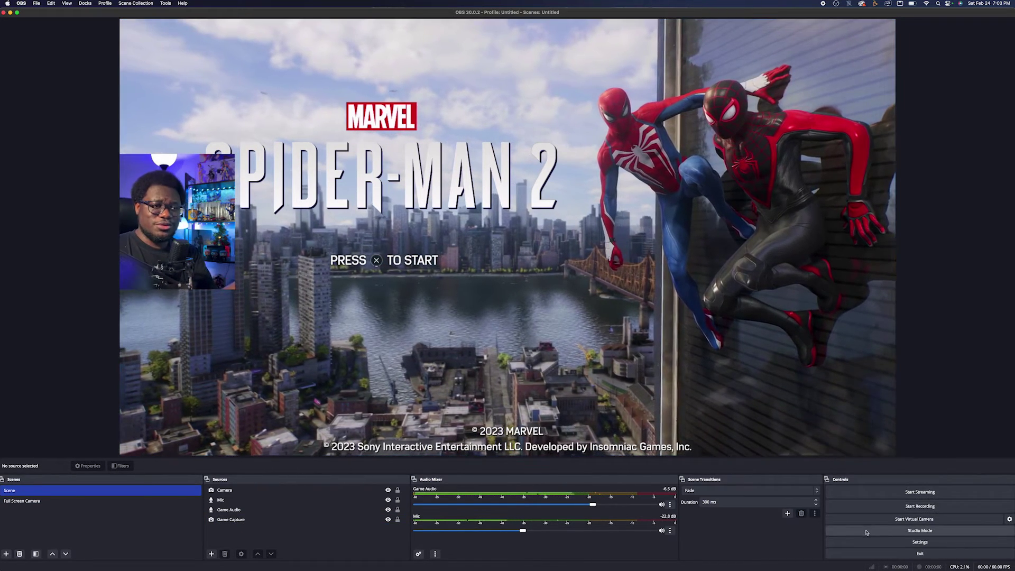
Step: In Settings > Hotkeys, assign 1 to switch to Scene and 2 to switch to Full Screen Camera
{"action": "key", "text": "super+comma"}
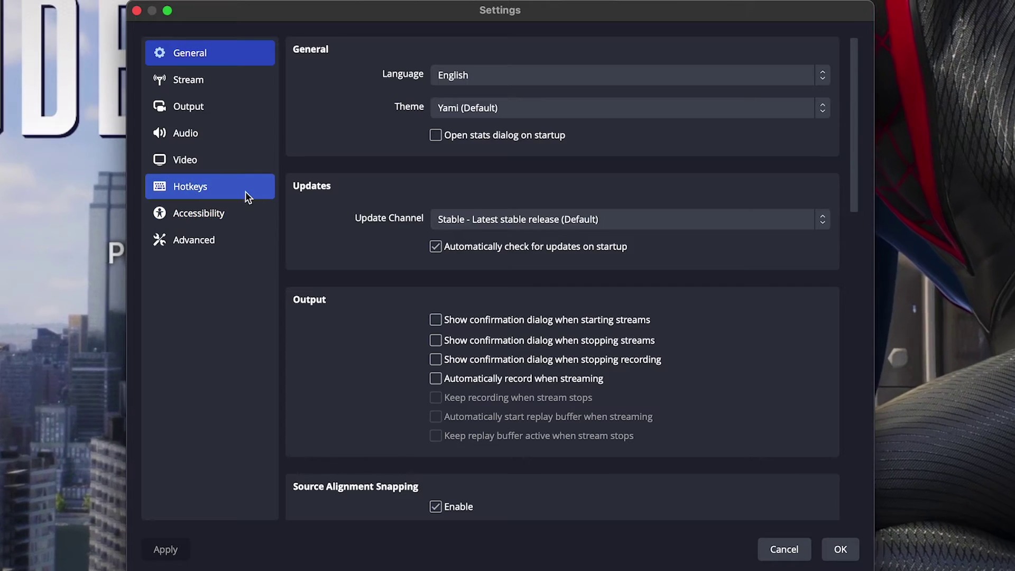
{"action": "left_click", "coordinate": [391, 234]}
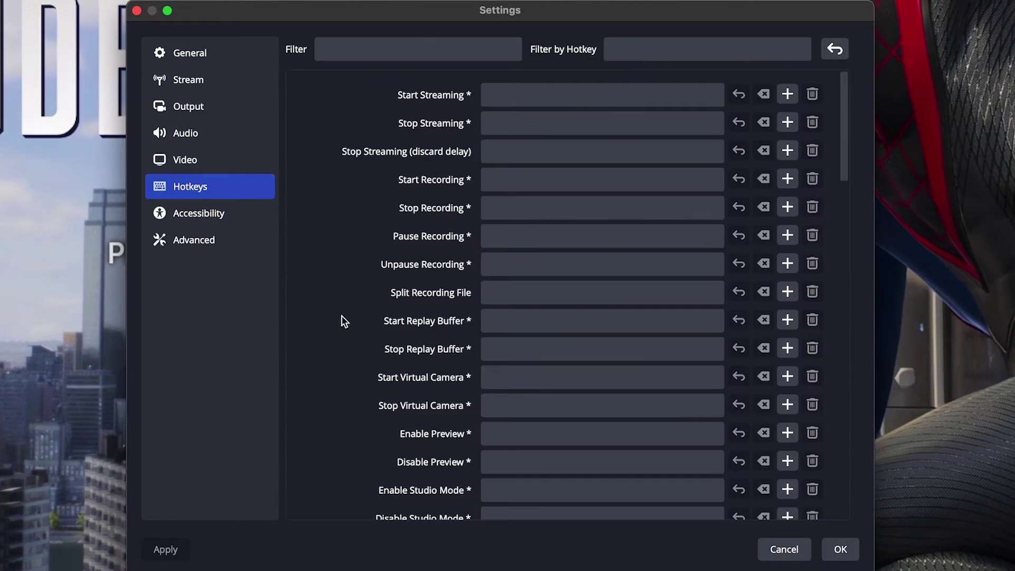
{"action": "scroll", "coordinate": [348, 331], "scroll_direction": "down", "scroll_amount": 15}
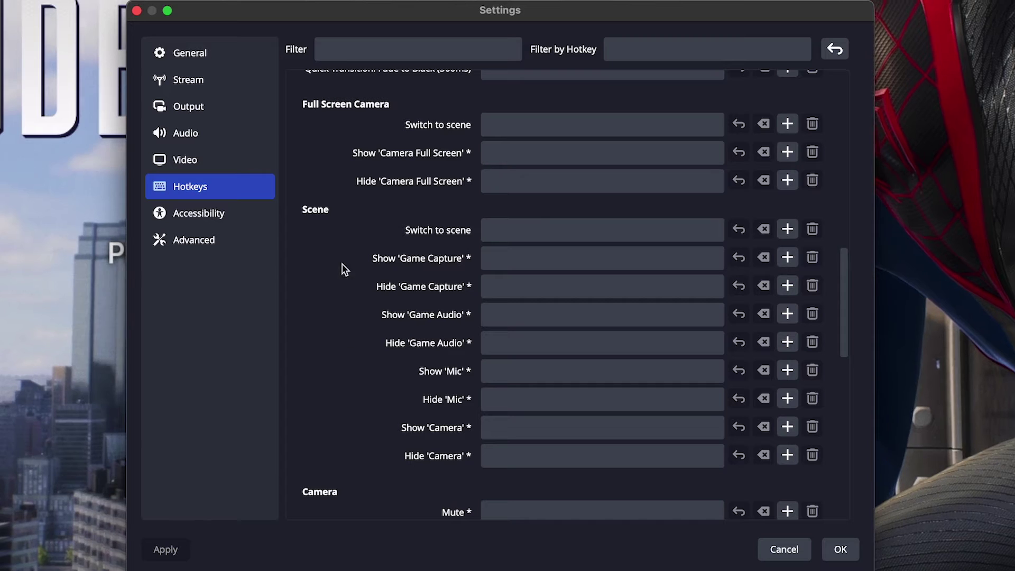
{"action": "scroll", "coordinate": [349, 333], "scroll_direction": "down", "scroll_amount": 5}
{"action": "scroll", "coordinate": [350, 335], "scroll_direction": "down", "scroll_amount": 3}
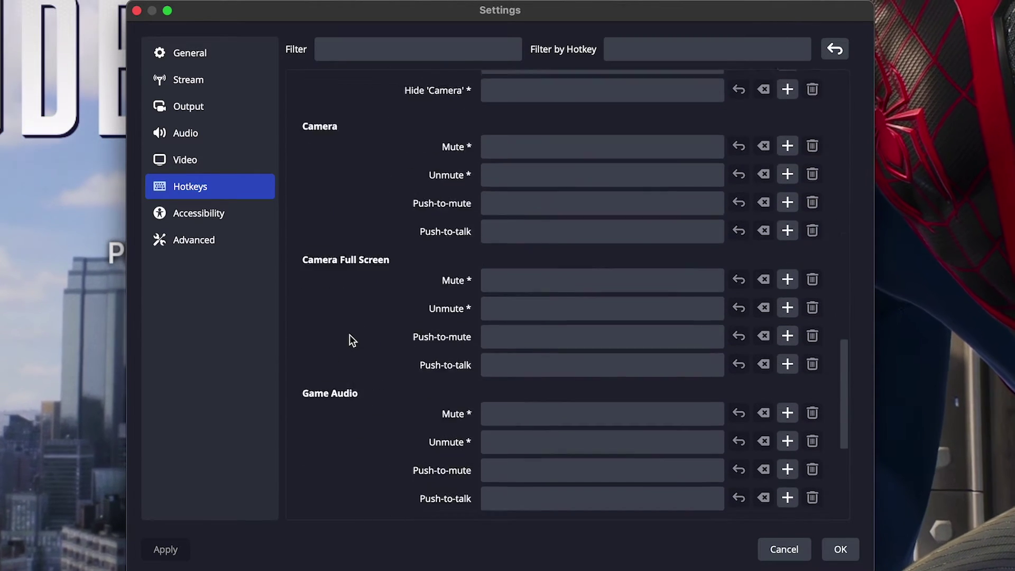
{"action": "scroll", "coordinate": [350, 335], "scroll_direction": "up", "scroll_amount": 9}
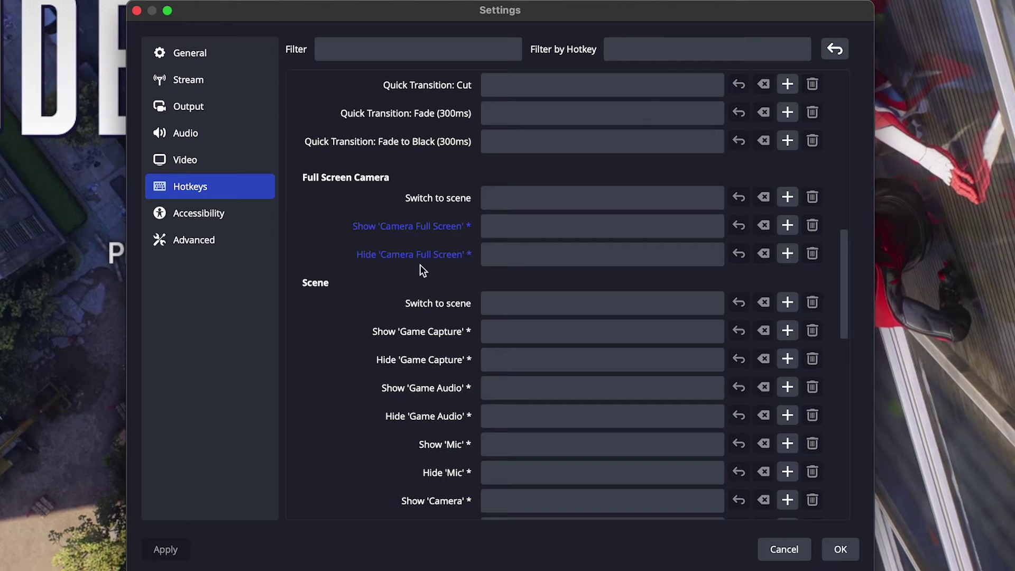
{"action": "left_click", "coordinate": [544, 225]}
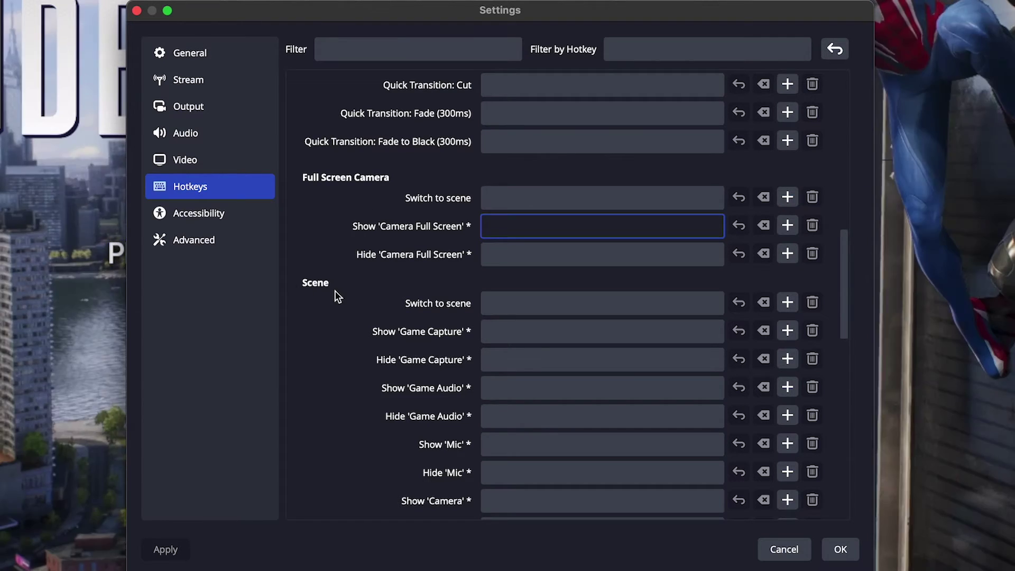
{"action": "left_click", "coordinate": [518, 304]}
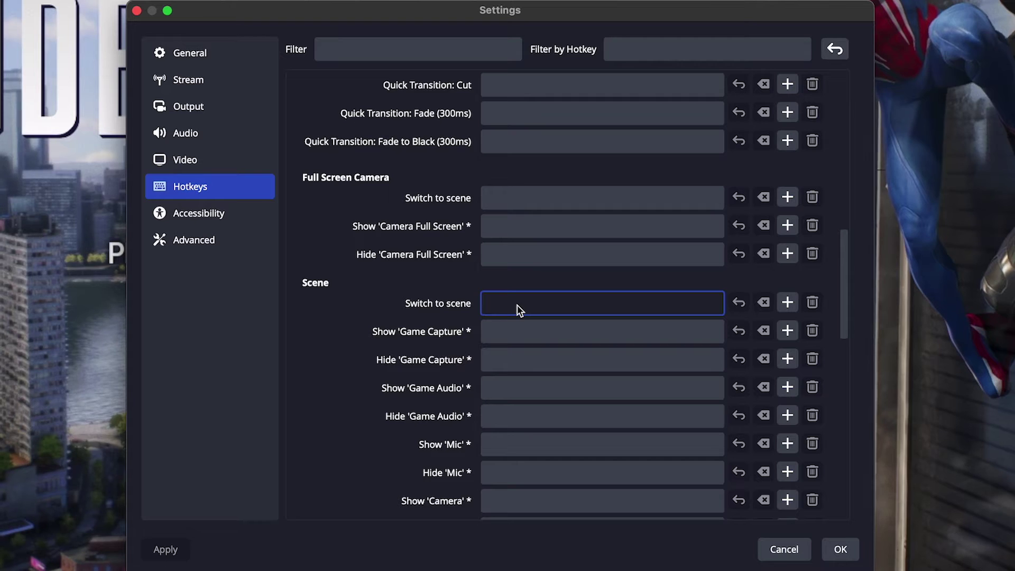
{"action": "key", "text": "1"}
{"action": "left_click", "coordinate": [505, 203]}
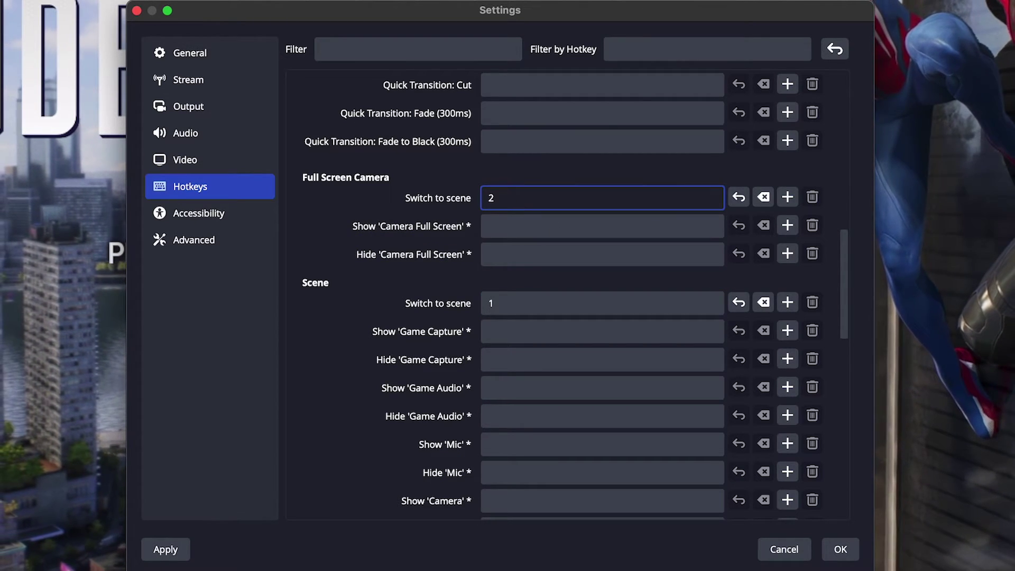
{"action": "left_click", "coordinate": [841, 550]}
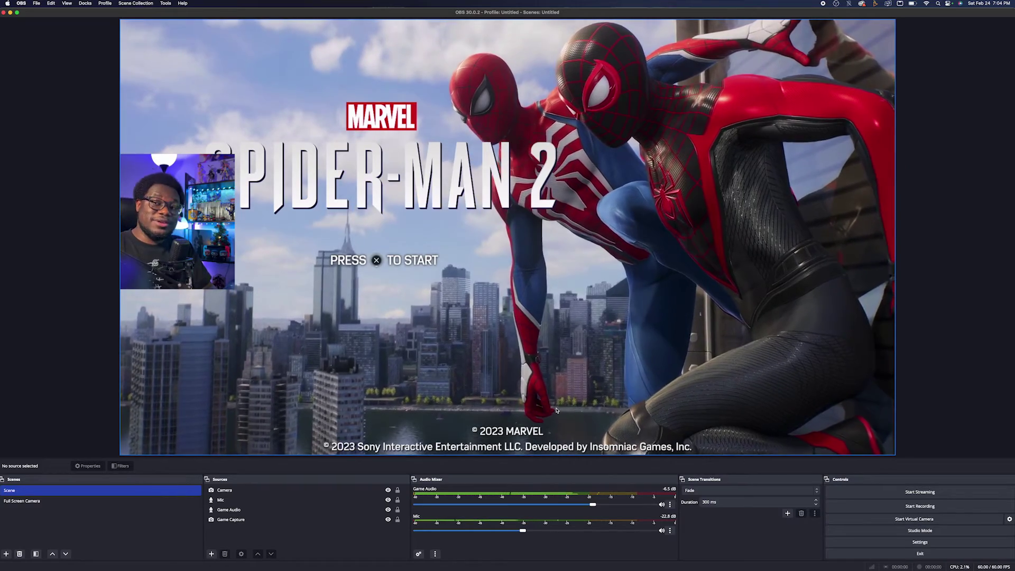
Step: Test switching between the Full Screen Camera and game scenes with keys and the Scenes list
{"action": "key", "text": "F2"}
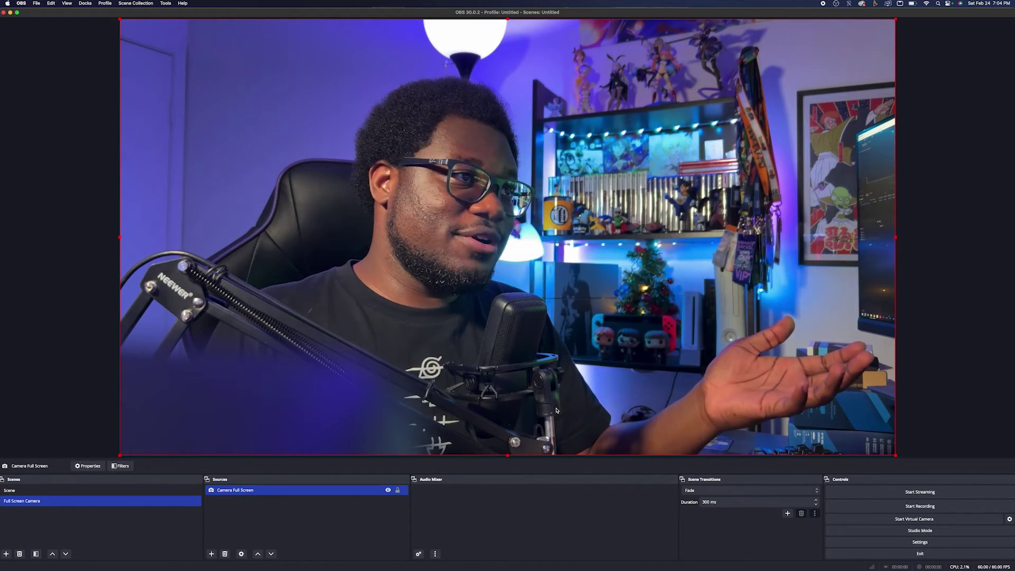
{"action": "key", "text": "F1"}
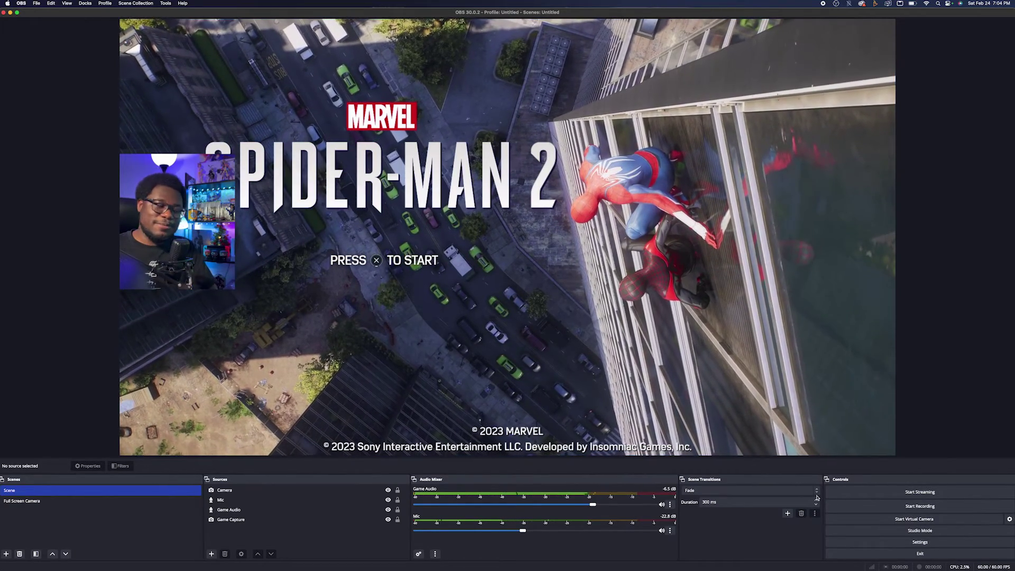
{"action": "left_click", "coordinate": [89, 500]}
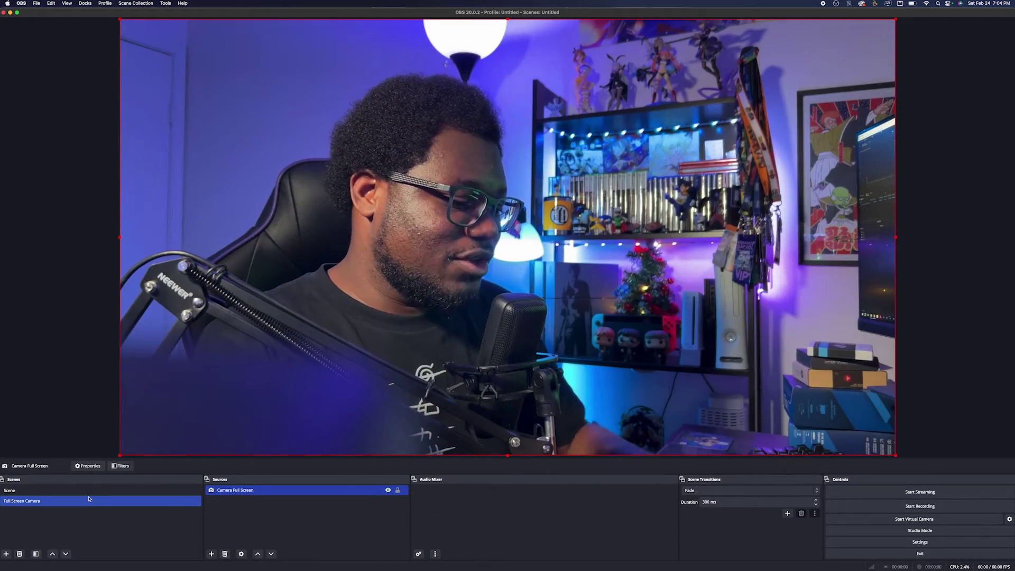
{"action": "left_click", "coordinate": [89, 490]}
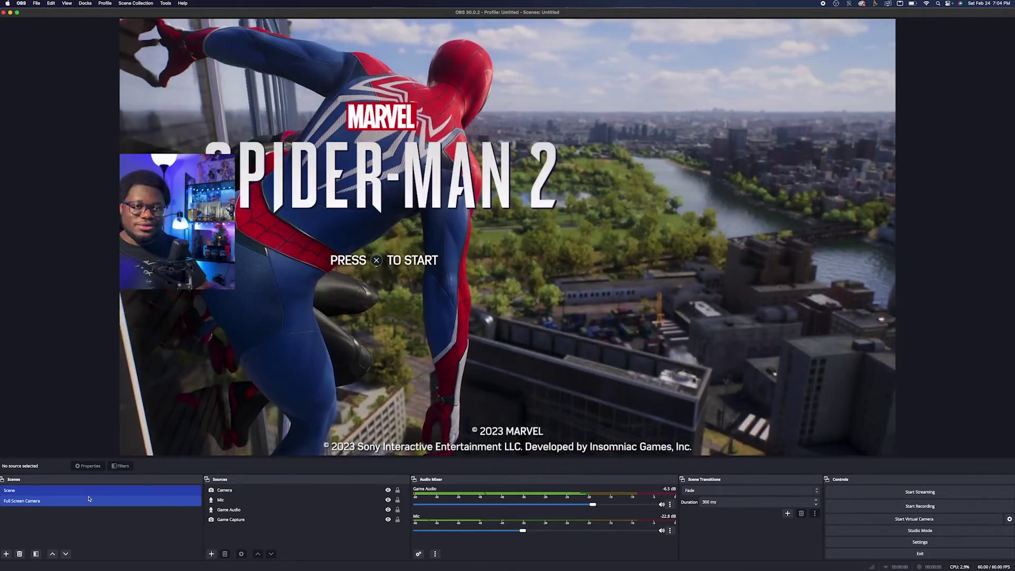
{"action": "left_click", "coordinate": [89, 501]}
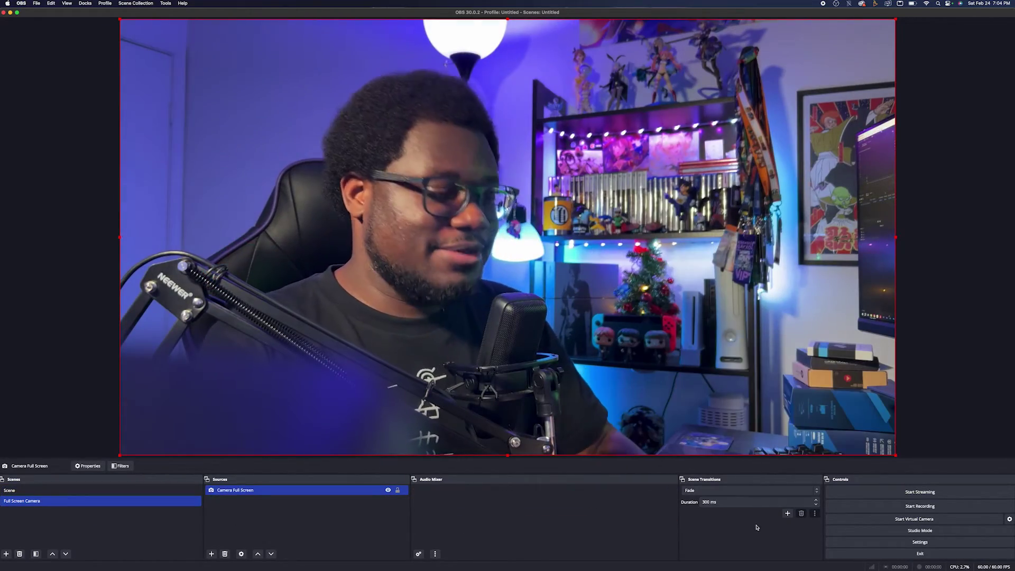
{"action": "key", "text": "Up"}
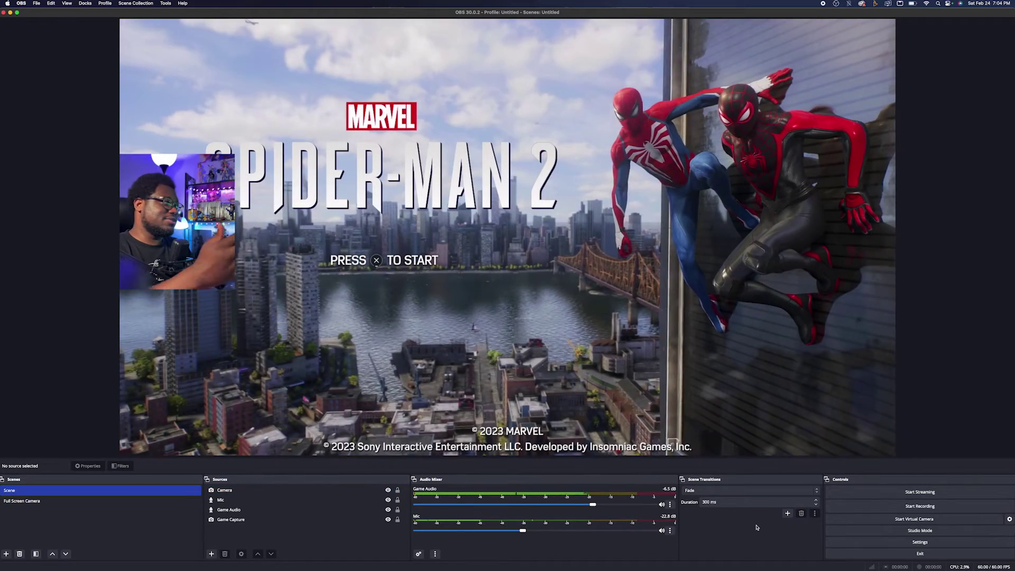
{"action": "key", "text": "Down"}
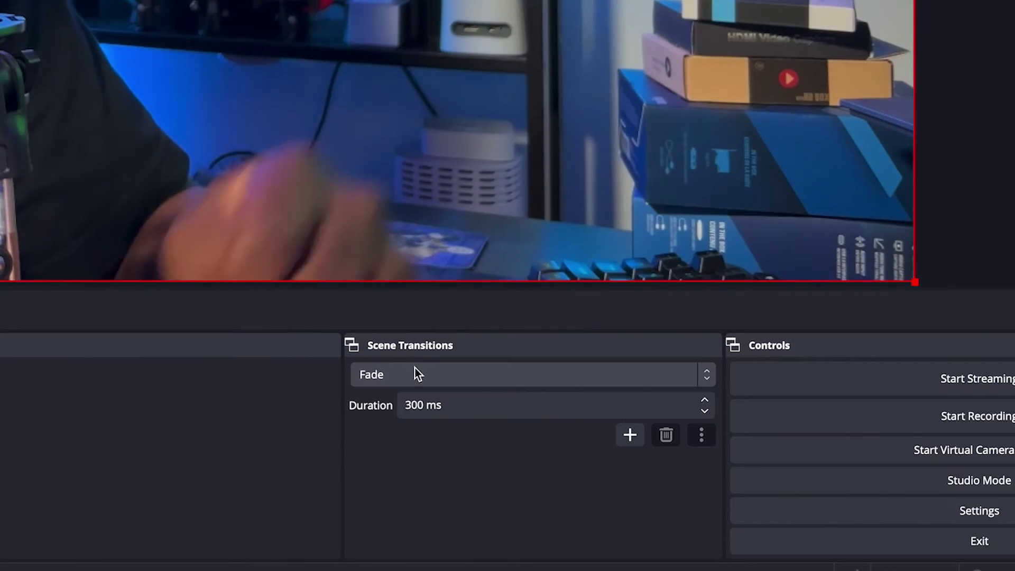
Step: Change the scene transition from Fade to Cut and test it with the 1 and 2 hotkeys
{"action": "left_click", "coordinate": [705, 491]}
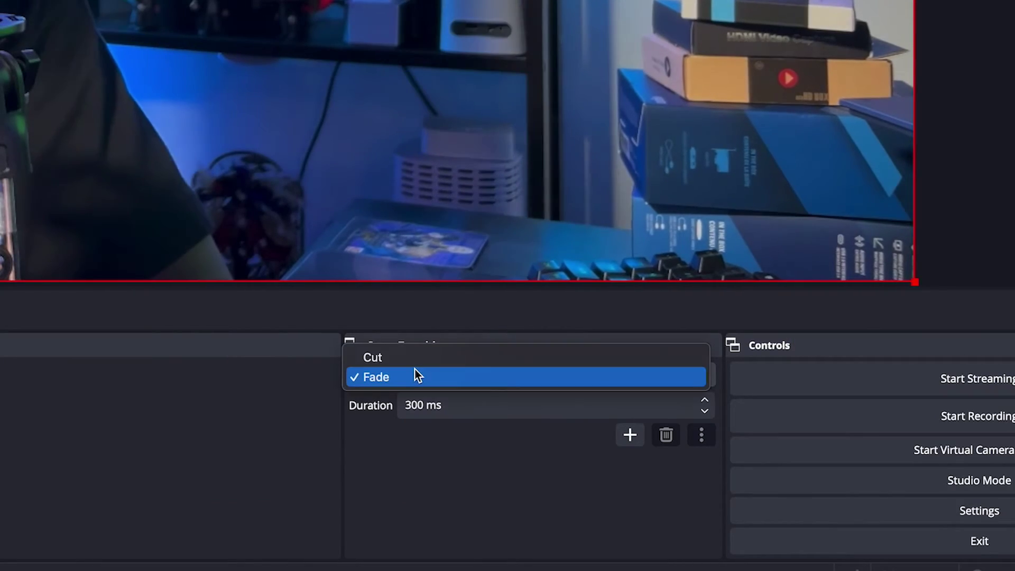
{"action": "left_click", "coordinate": [405, 357]}
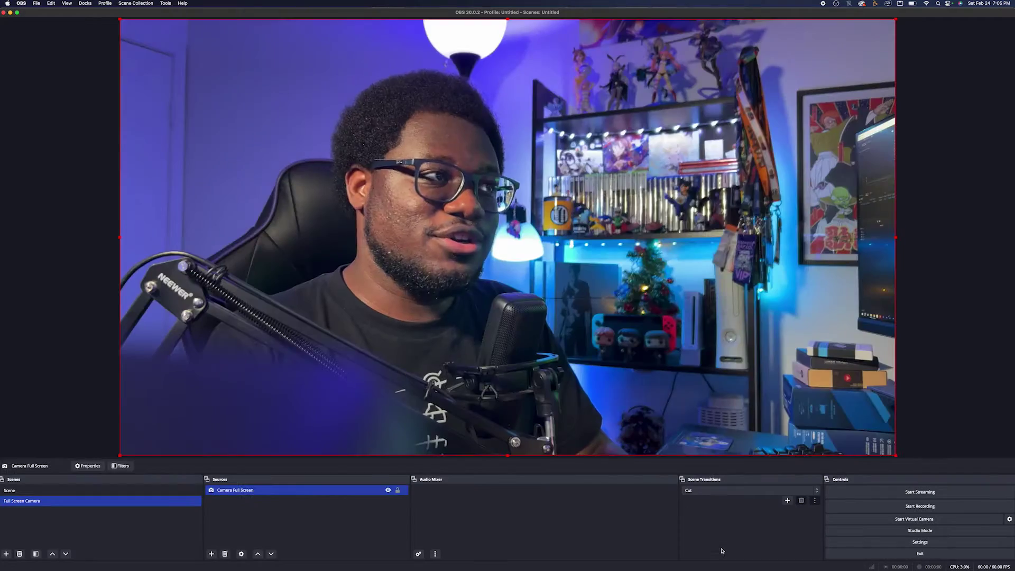
{"action": "key", "text": "1"}
{"action": "key", "text": "2"}
{"action": "key", "text": "1"}
{"action": "key", "text": "2"}
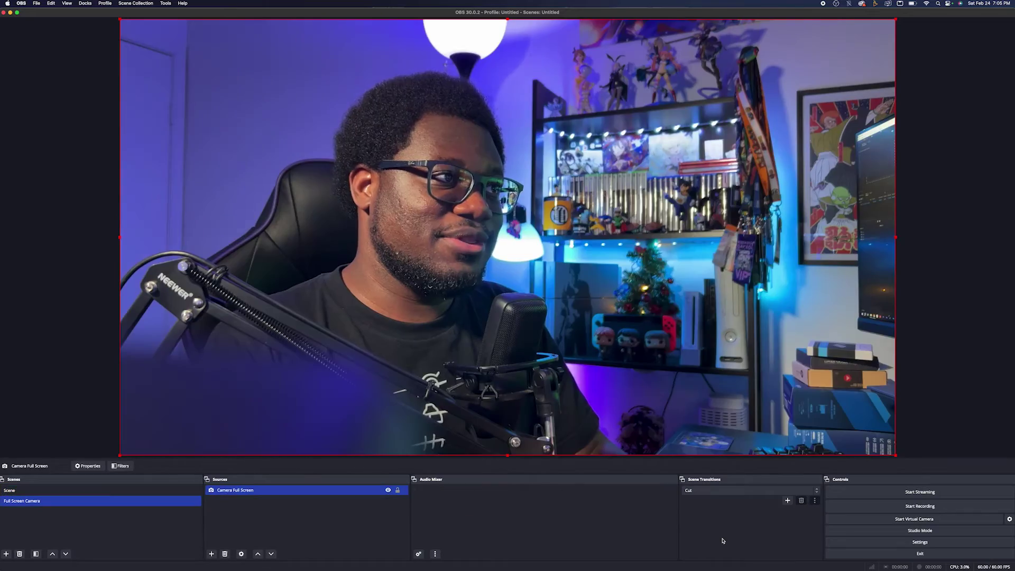
{"action": "key", "text": "1"}
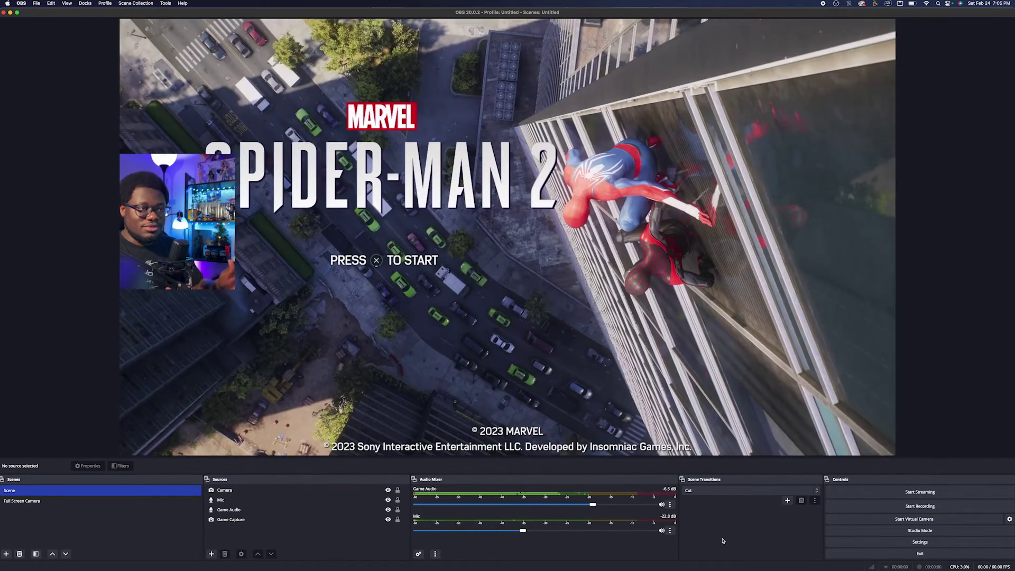
{"action": "left_click", "coordinate": [721, 491]}
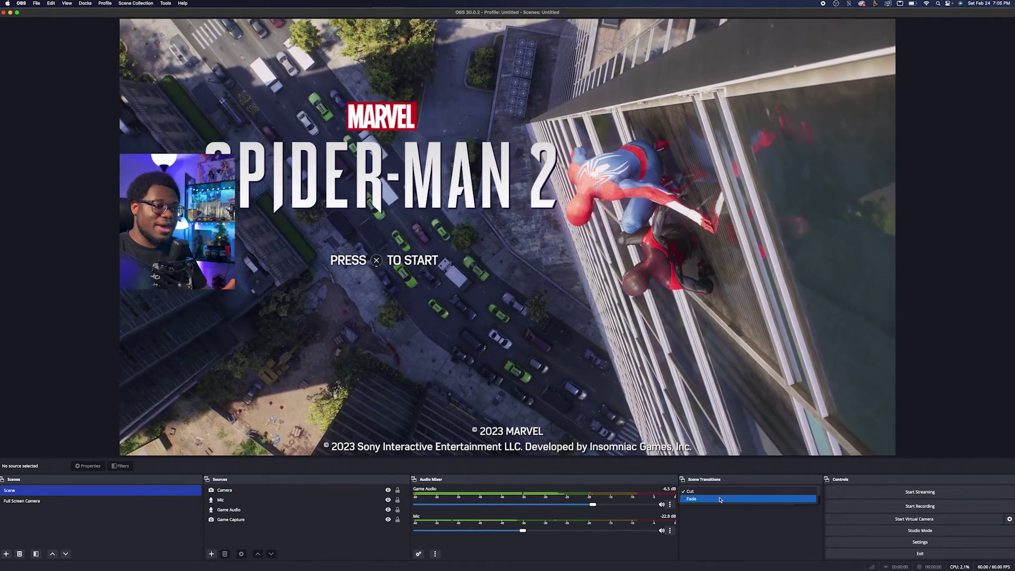
Step: Set the transition back to Fade and add a Stinger transition with its default name
{"action": "left_click", "coordinate": [720, 499]}
{"action": "left_click", "coordinate": [788, 513]}
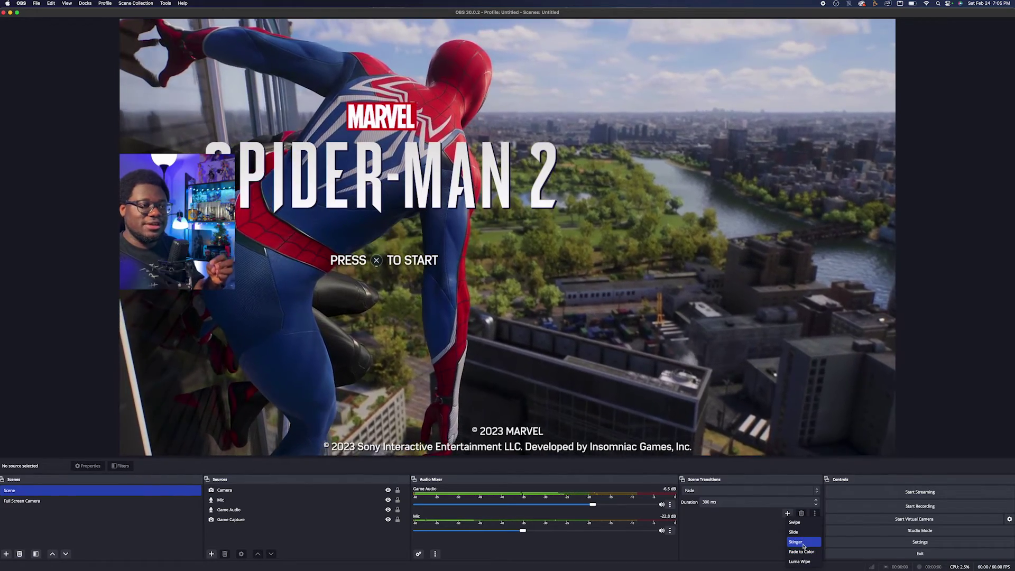
{"action": "left_click", "coordinate": [796, 543]}
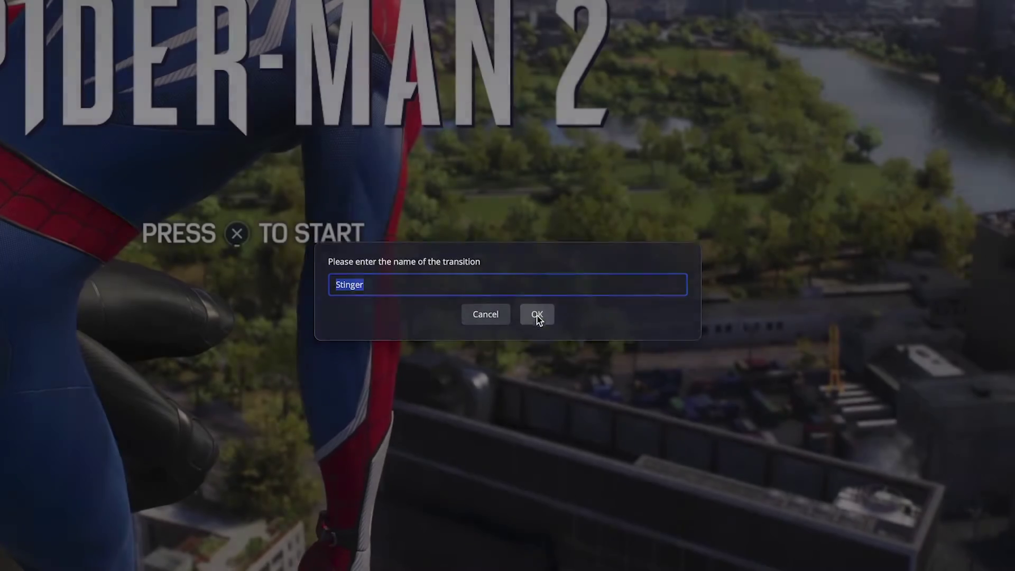
{"action": "left_click", "coordinate": [536, 315]}
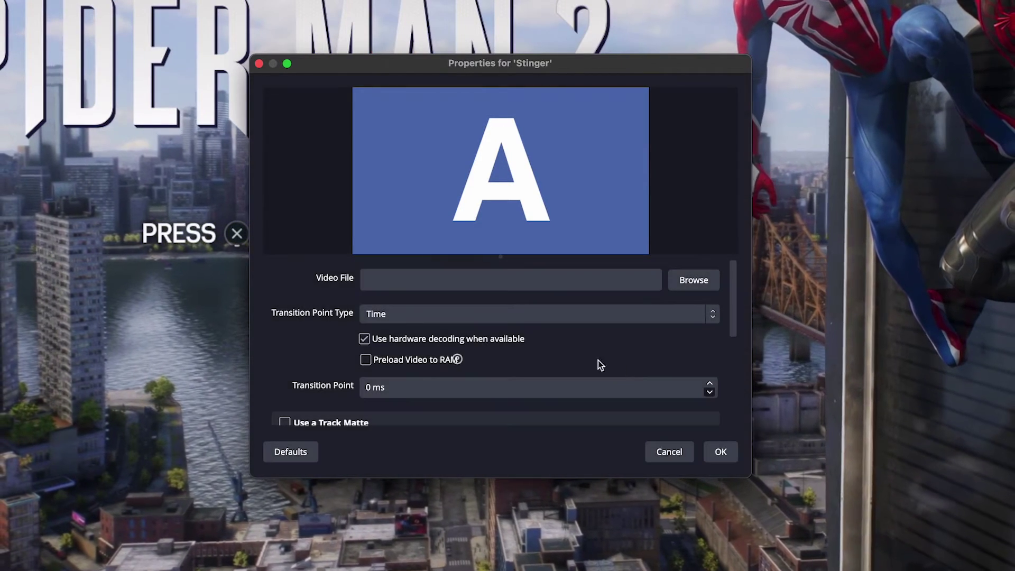
{"action": "scroll", "coordinate": [326, 363], "scroll_direction": "down", "scroll_amount": 3}
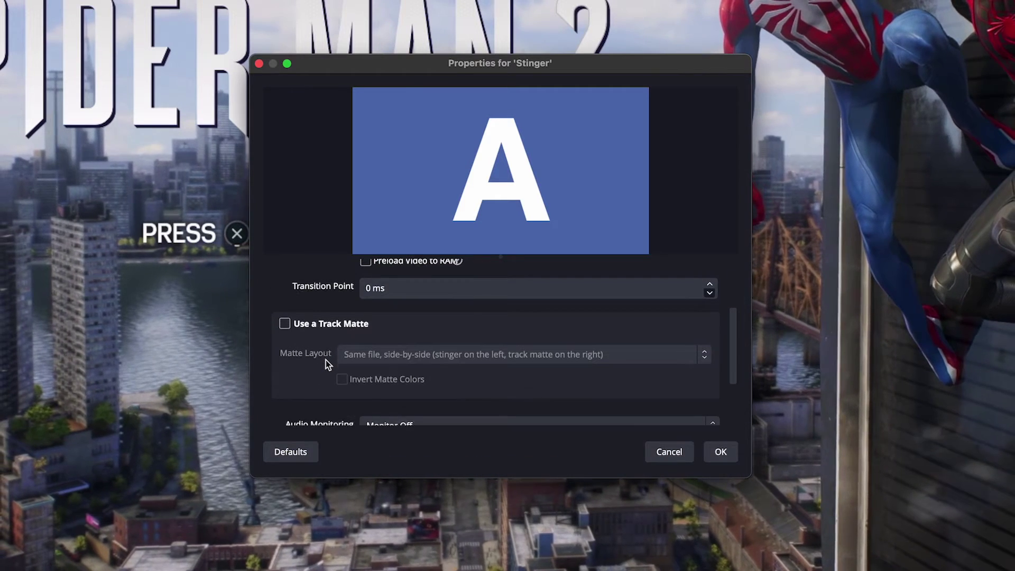
{"action": "scroll", "coordinate": [326, 360], "scroll_direction": "down", "scroll_amount": 3}
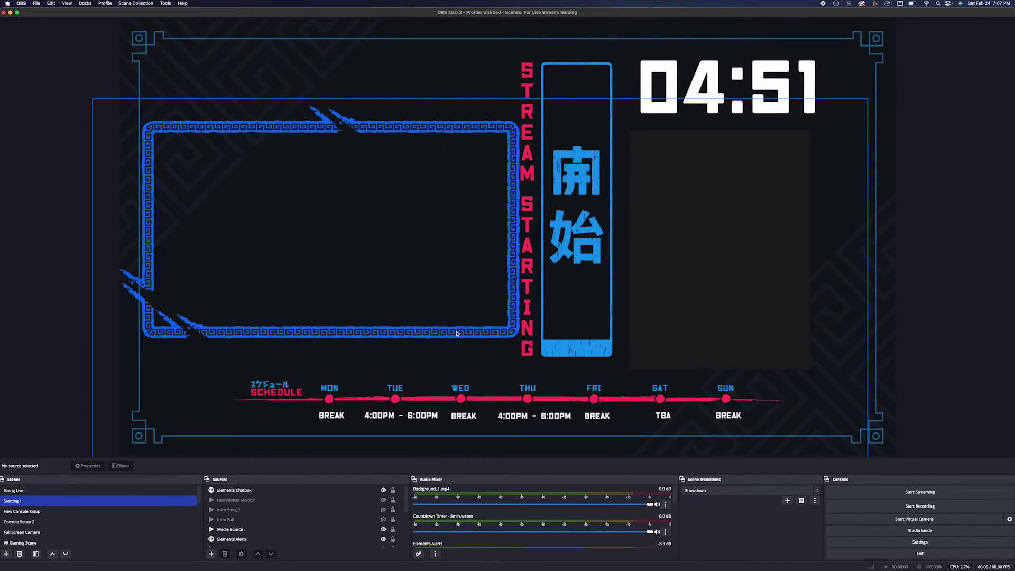
Step: Hide the Intro Full media source in Starting 1, then switch to the New Console Setup scene
{"action": "scroll", "coordinate": [269, 531], "scroll_direction": "down", "scroll_amount": 2}
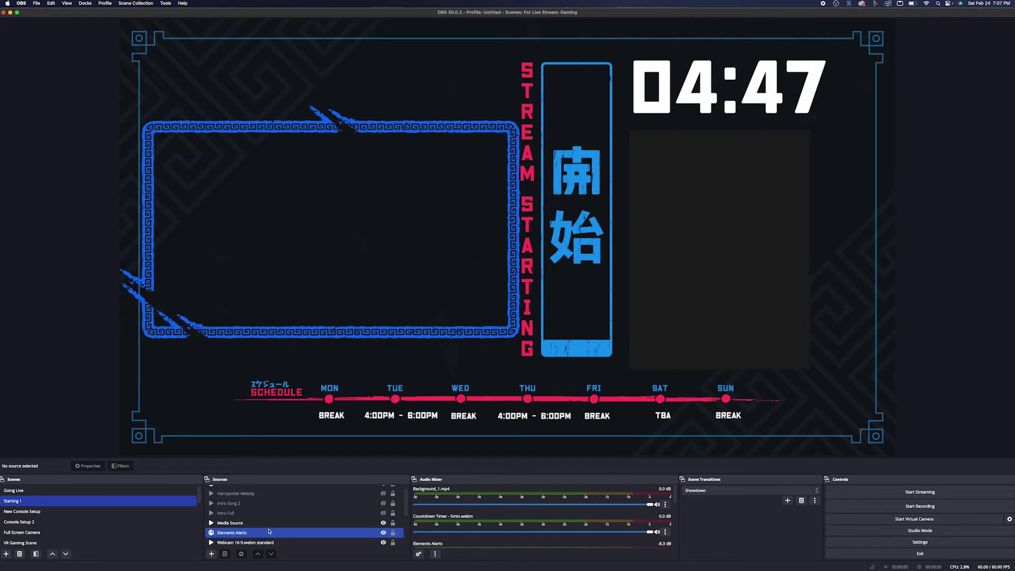
{"action": "scroll", "coordinate": [269, 532], "scroll_direction": "up", "scroll_amount": 1}
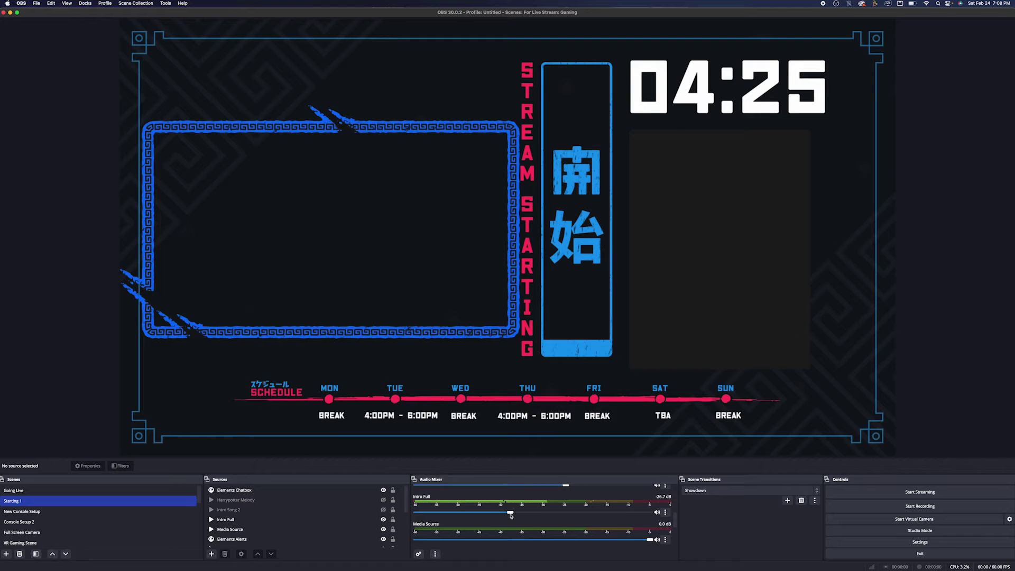
{"action": "double_click", "coordinate": [374, 520]}
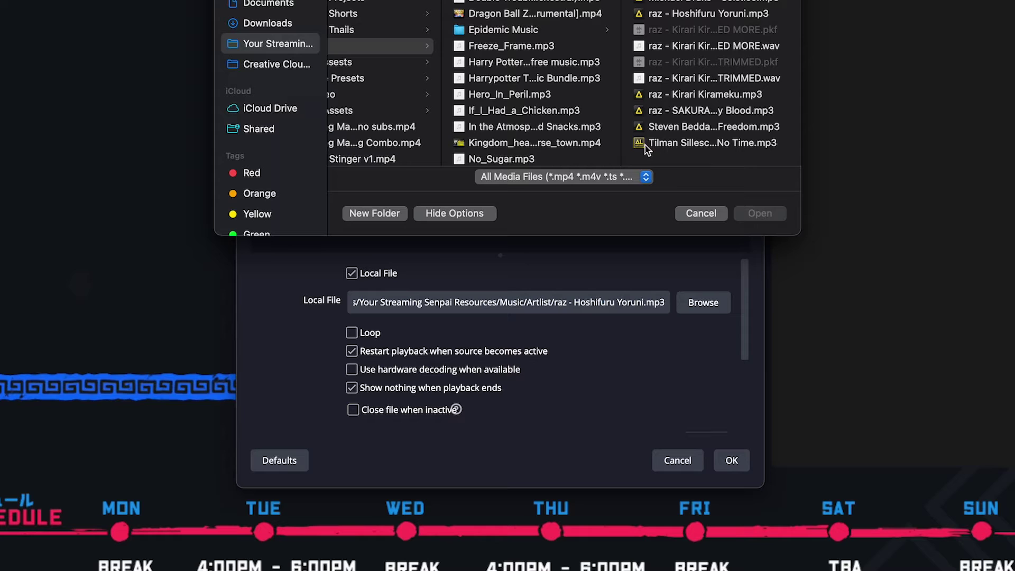
{"action": "left_click", "coordinate": [688, 216]}
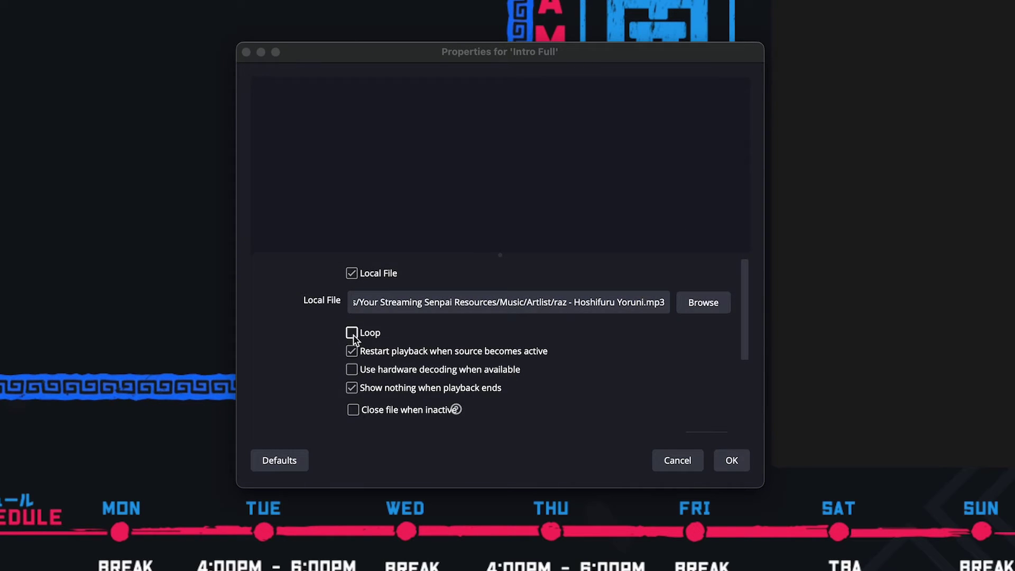
{"action": "scroll", "coordinate": [353, 341], "scroll_direction": "down", "scroll_amount": 5}
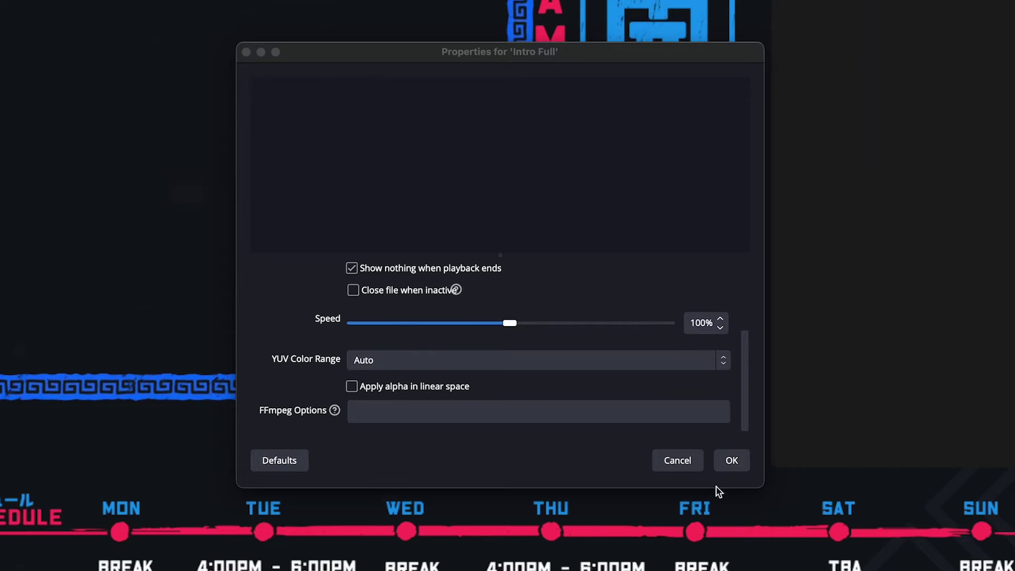
{"action": "left_click", "coordinate": [732, 462]}
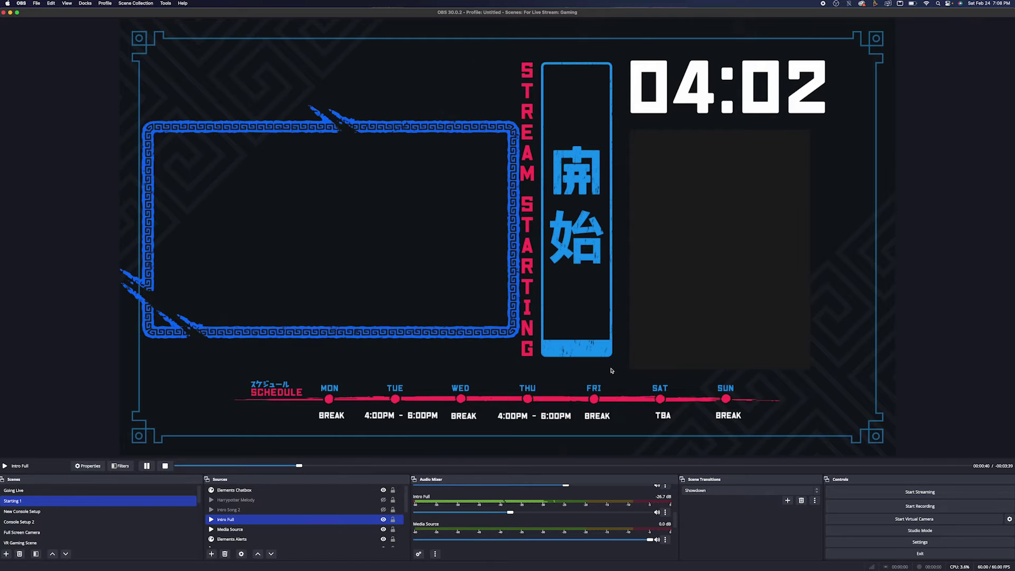
{"action": "left_click", "coordinate": [383, 521]}
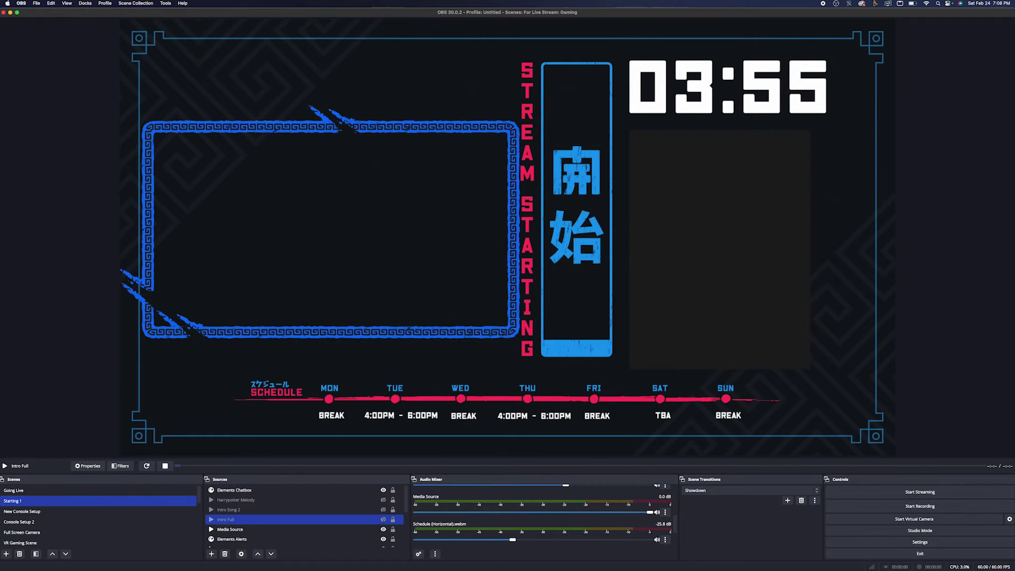
{"action": "left_click", "coordinate": [72, 512]}
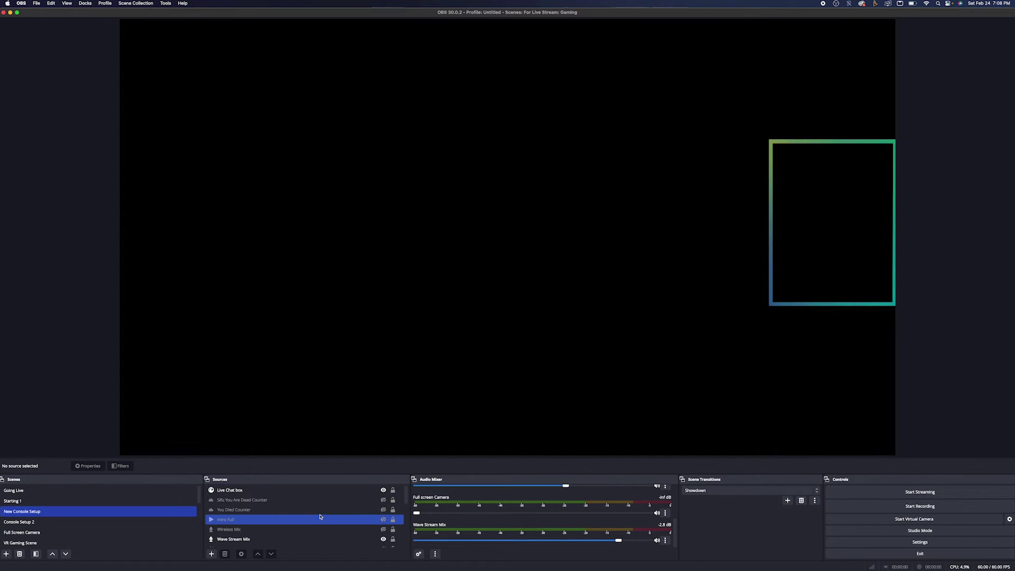
Step: Point the Elgato 4K60 Pro source at the capture device so the Spider-Man 2 feed shows
{"action": "scroll", "coordinate": [311, 534], "scroll_direction": "down", "scroll_amount": 4}
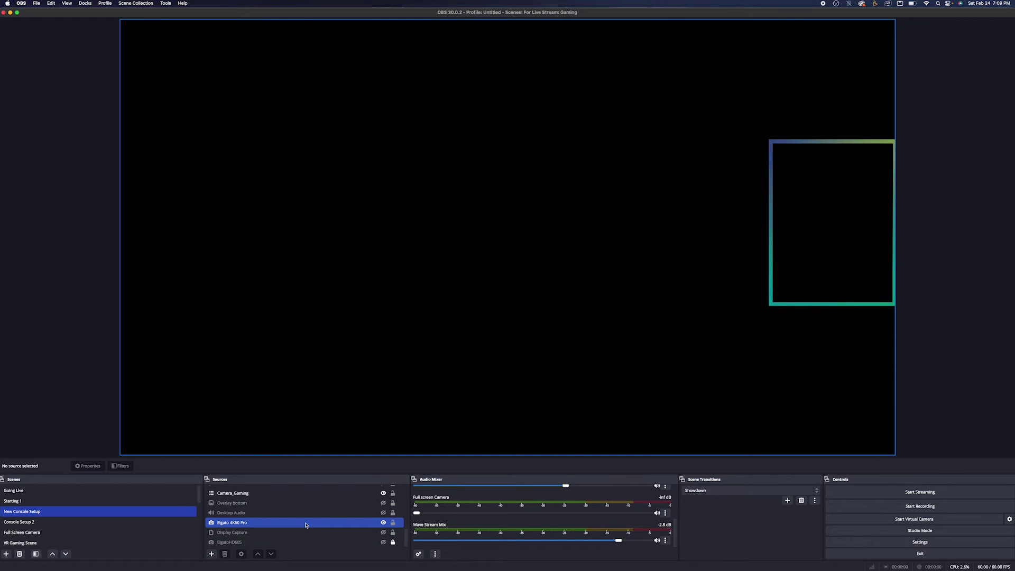
{"action": "double_click", "coordinate": [241, 524]}
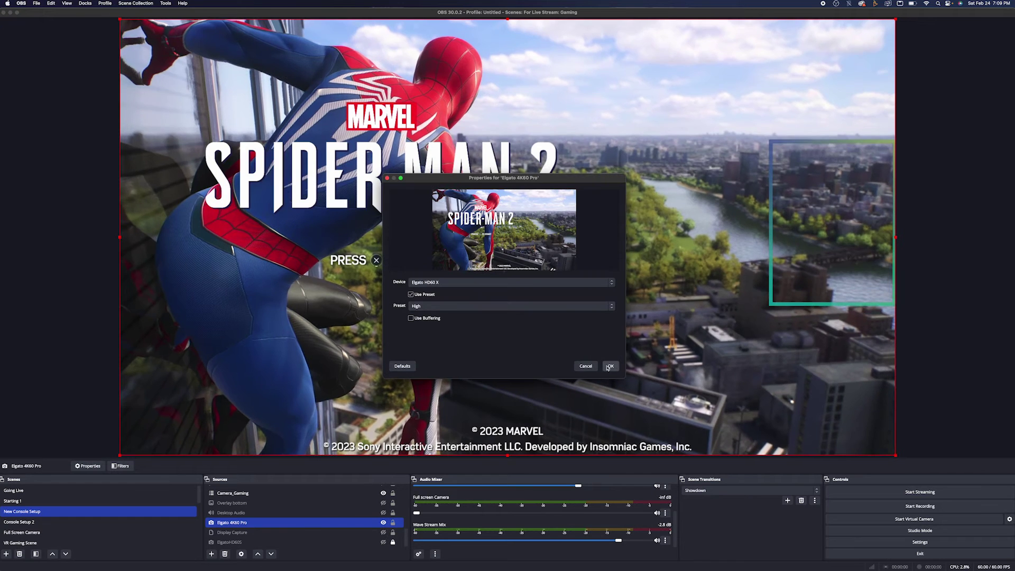
{"action": "left_click", "coordinate": [611, 366]}
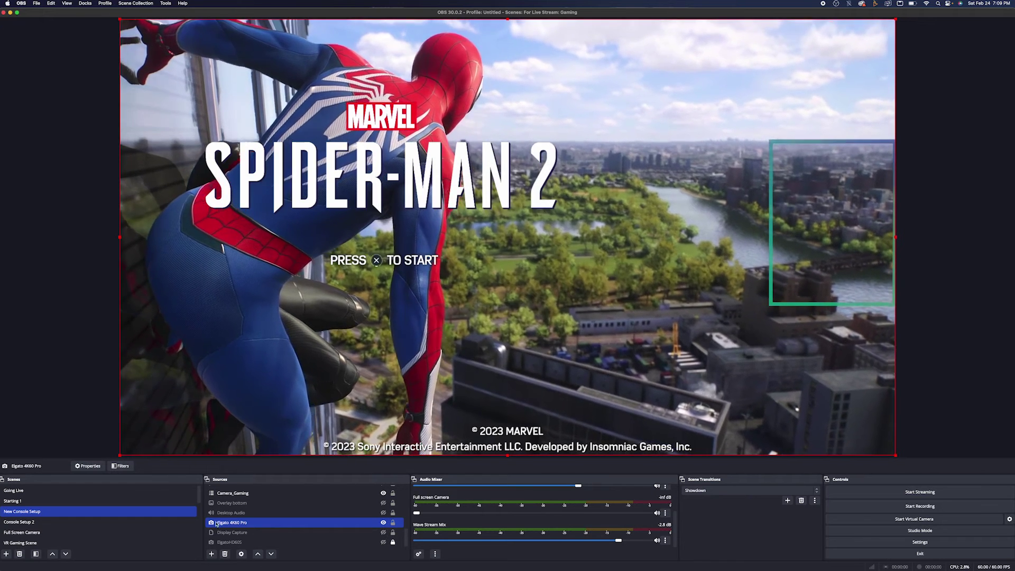
Step: Move the Camera source below Wave Stream Mix and shrink the webcam slightly
{"action": "scroll", "coordinate": [232, 500], "scroll_direction": "up", "scroll_amount": 3}
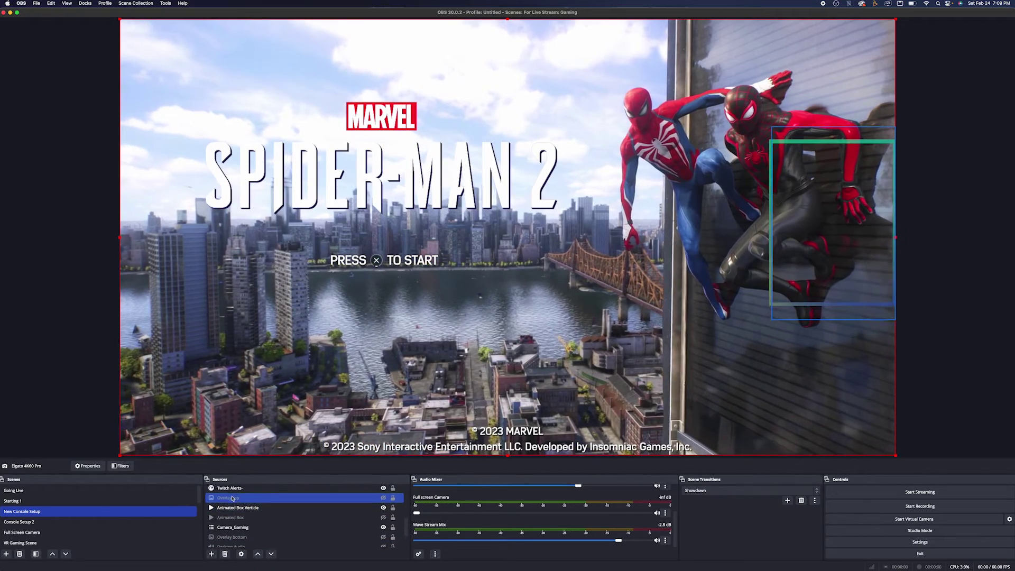
{"action": "left_click", "coordinate": [235, 519]}
{"action": "scroll", "coordinate": [234, 523], "scroll_direction": "down", "scroll_amount": 3}
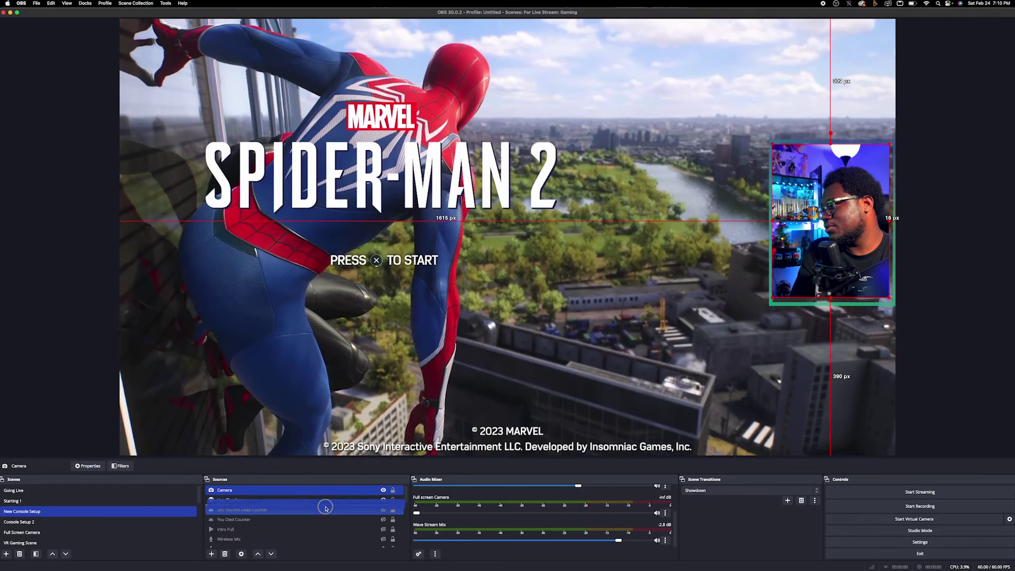
{"action": "left_click", "coordinate": [324, 523]}
{"action": "mouse_move", "coordinate": [324, 522]}
{"action": "left_mouse_down"}
{"action": "mouse_move", "coordinate": [322, 544]}
{"action": "mouse_move", "coordinate": [328, 524]}
{"action": "left_mouse_up"}
{"action": "scroll", "coordinate": [238, 508], "scroll_direction": "down", "scroll_amount": 1}
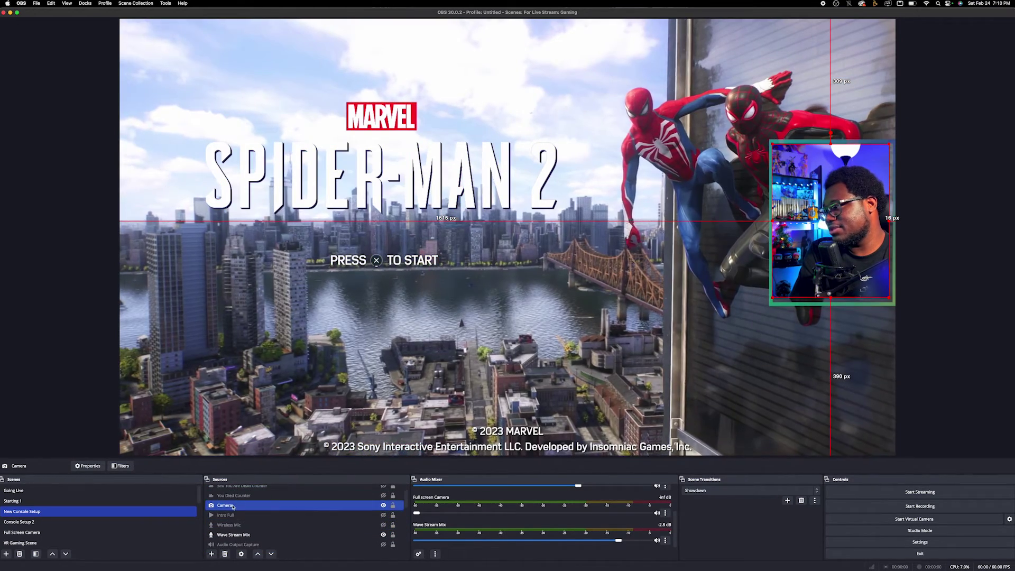
{"action": "left_click_drag", "start_coordinate": [233, 508], "coordinate": [247, 535]}
{"action": "scroll", "coordinate": [241, 516], "scroll_direction": "down", "scroll_amount": 2}
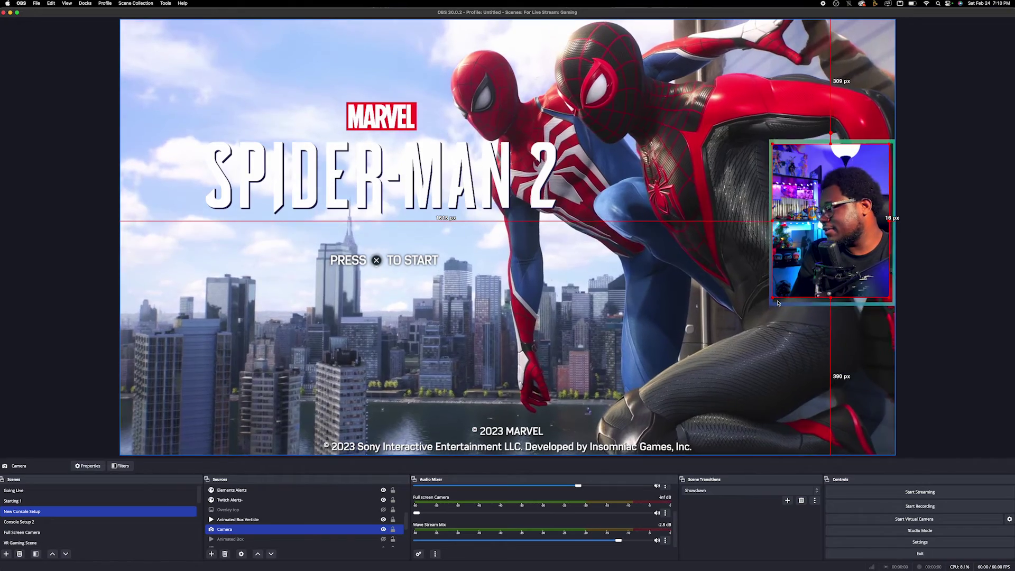
{"action": "left_click_drag", "start_coordinate": [776, 305], "coordinate": [792, 289]}
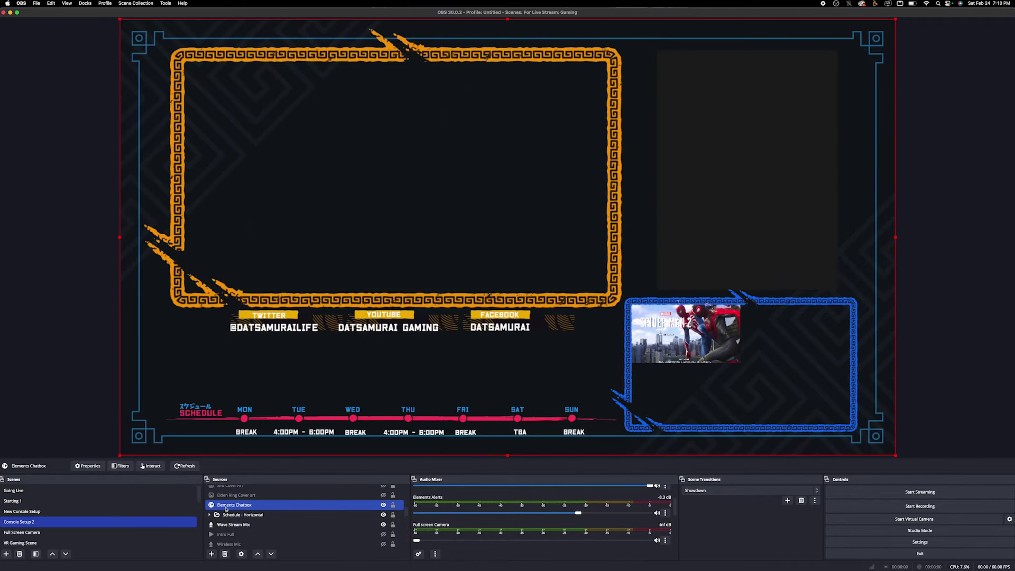
Step: Set the Full screen Camera source's device to the iPhone camera in Console Setup 2
{"action": "left_click", "coordinate": [224, 523]}
{"action": "scroll", "coordinate": [224, 523], "scroll_direction": "up", "scroll_amount": 5}
{"action": "left_click", "coordinate": [224, 523]}
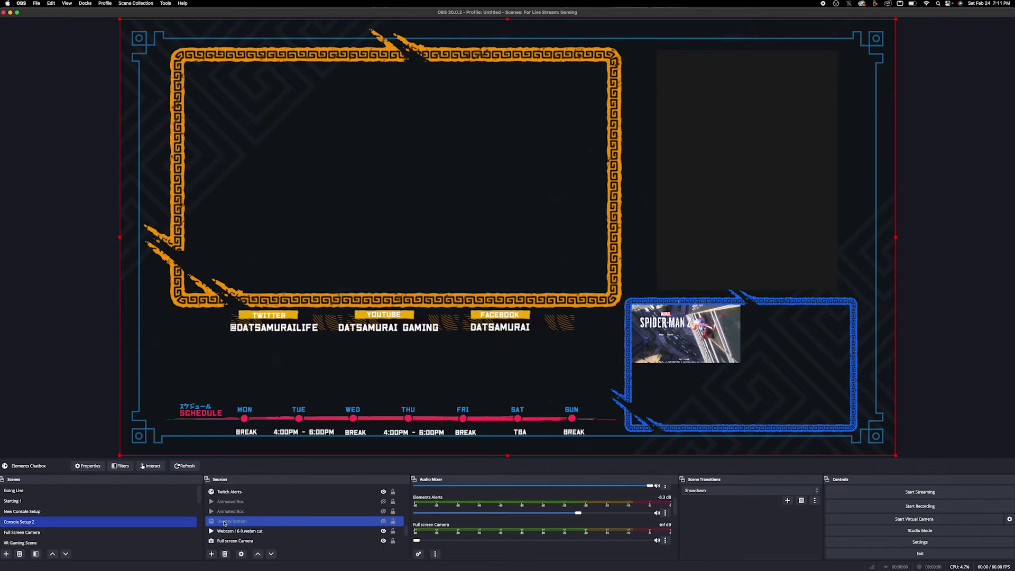
{"action": "left_click", "coordinate": [717, 360]}
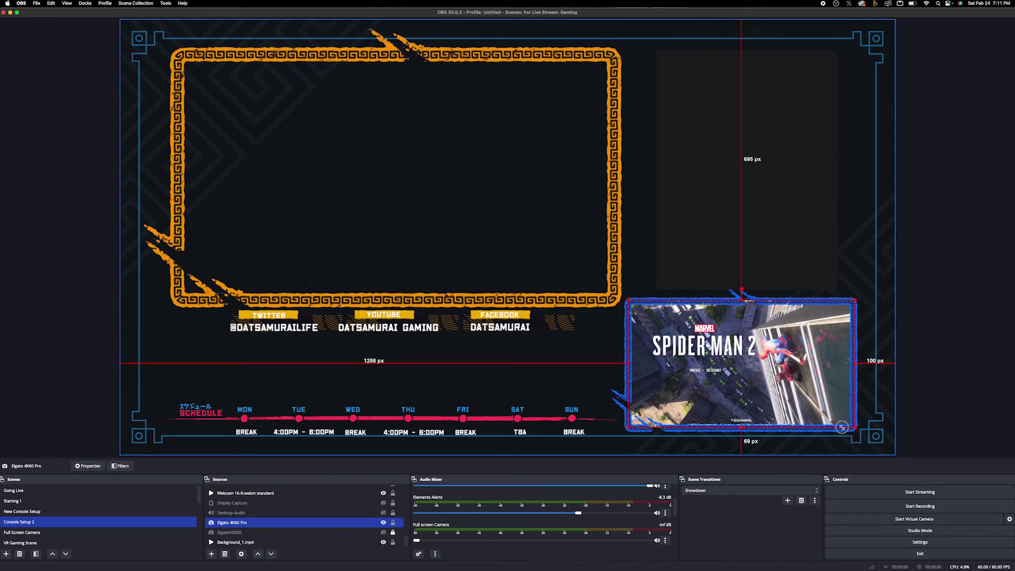
{"action": "left_click", "coordinate": [231, 513], "text": "shift"}
{"action": "scroll", "coordinate": [231, 519], "scroll_direction": "up", "scroll_amount": 1}
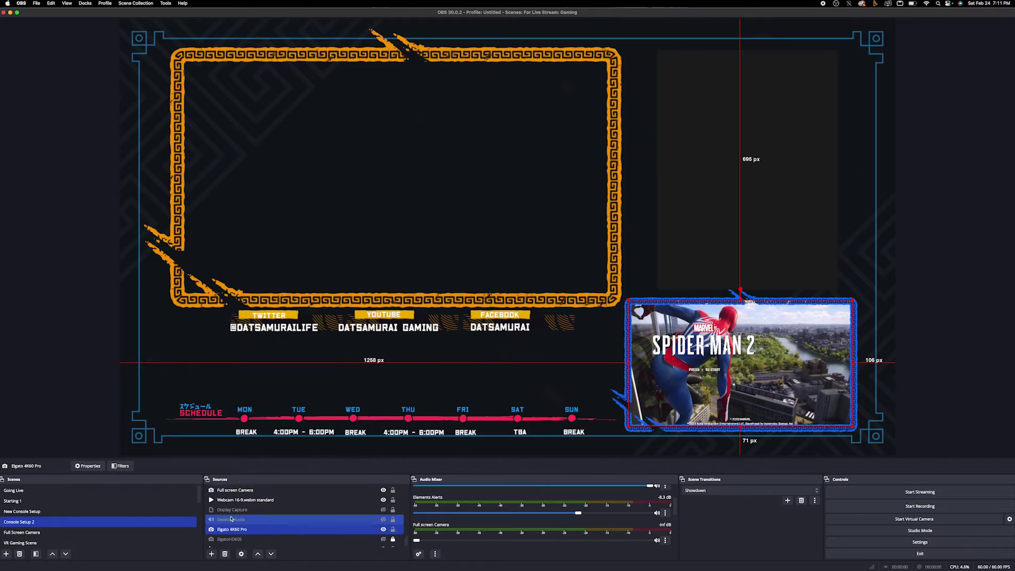
{"action": "scroll", "coordinate": [231, 519], "scroll_direction": "up", "scroll_amount": 2}
{"action": "left_click", "coordinate": [231, 517]}
{"action": "double_click", "coordinate": [232, 516]}
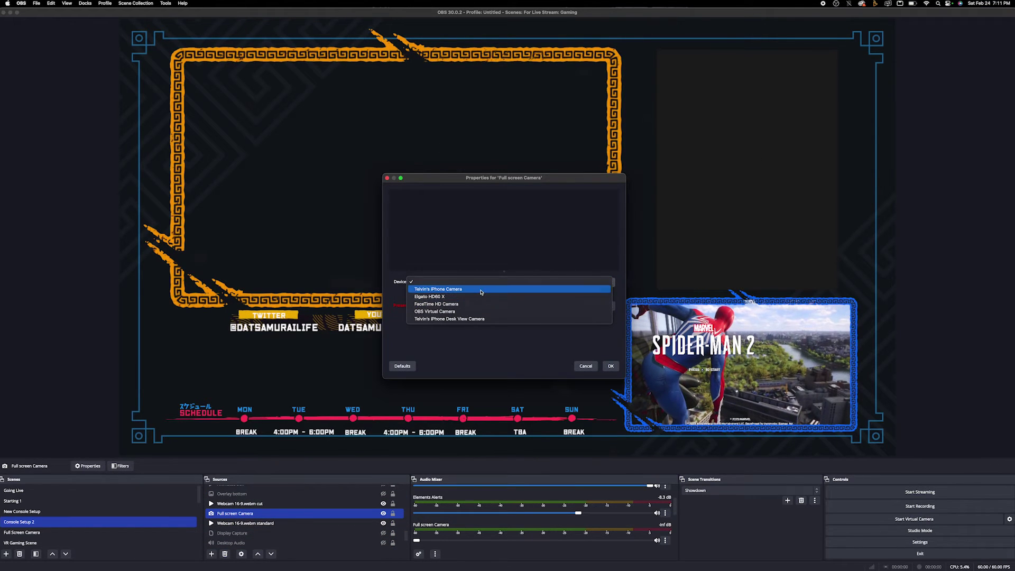
{"action": "left_click", "coordinate": [481, 289]}
{"action": "left_click", "coordinate": [608, 365]}
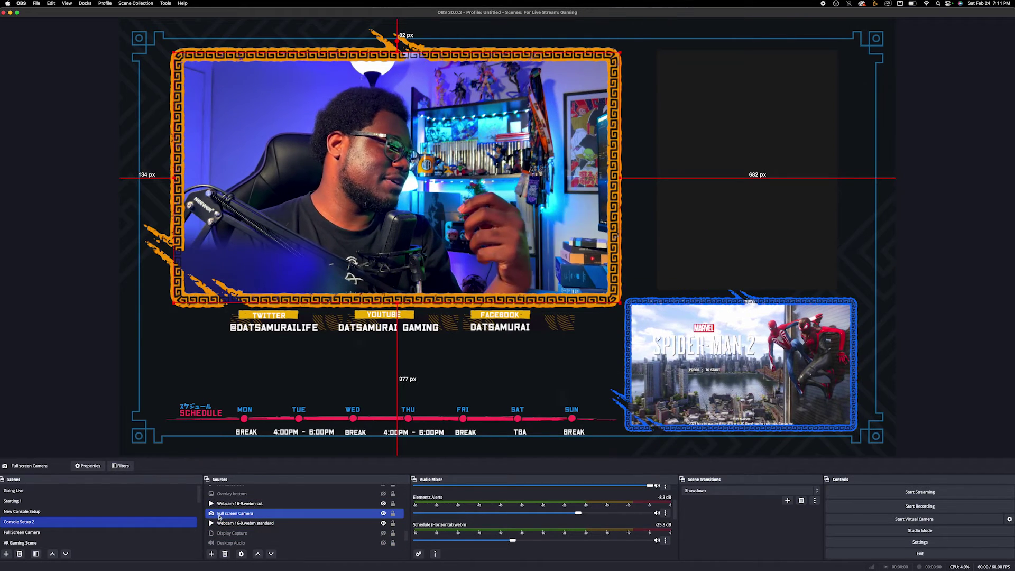
{"action": "right_click", "coordinate": [220, 516]}
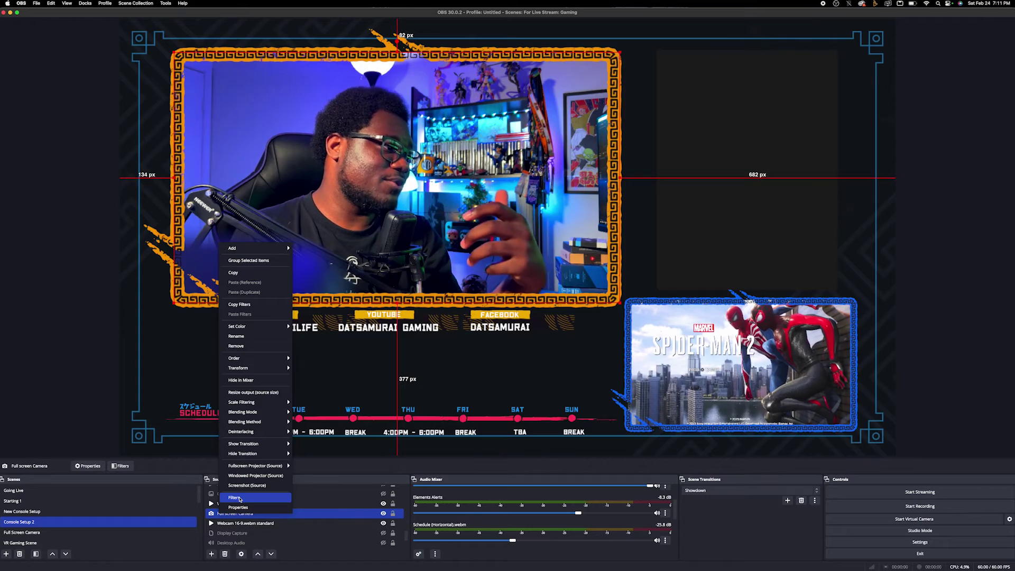
Step: Turn on the Full screen Camera's Color Correction filter and add a Color Correction 2 filter
{"action": "left_click", "coordinate": [235, 498]}
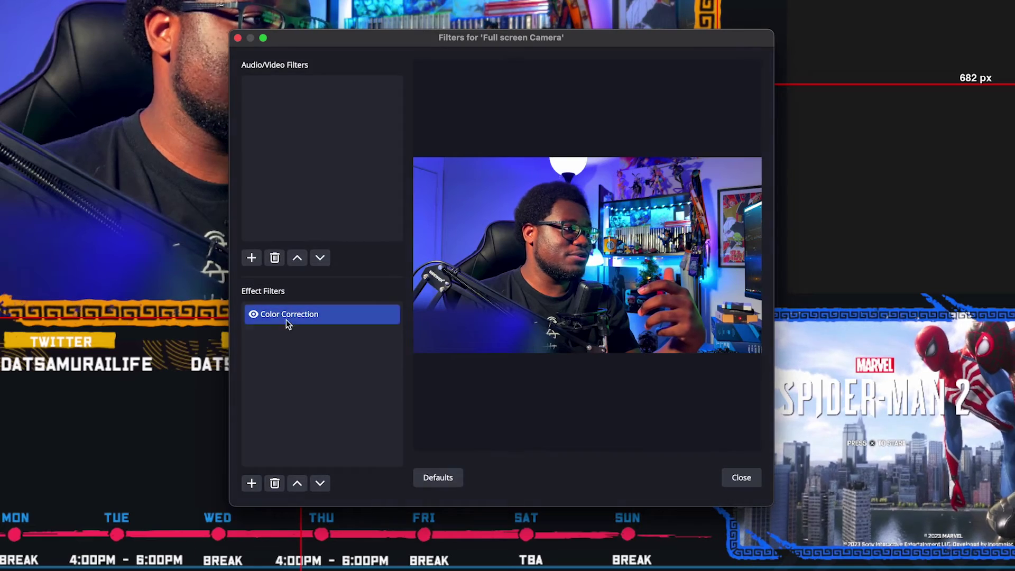
{"action": "left_click", "coordinate": [255, 316]}
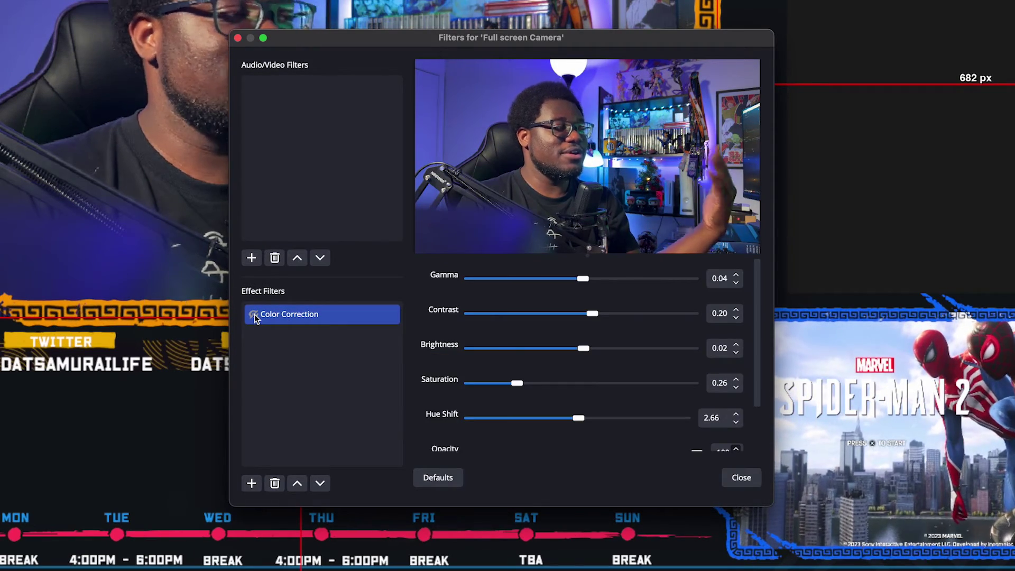
{"action": "left_click", "coordinate": [254, 315]}
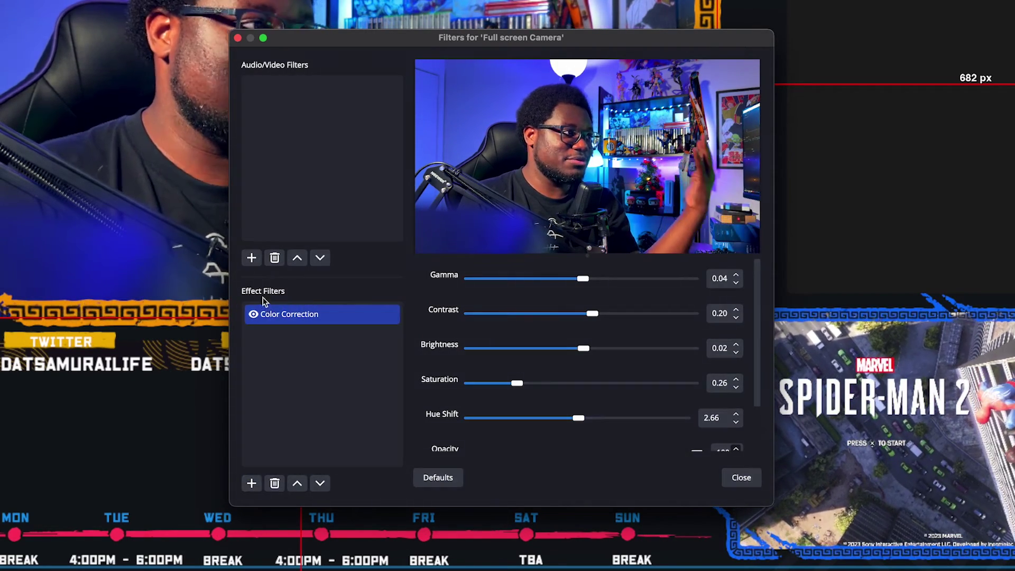
{"action": "left_click", "coordinate": [251, 484]}
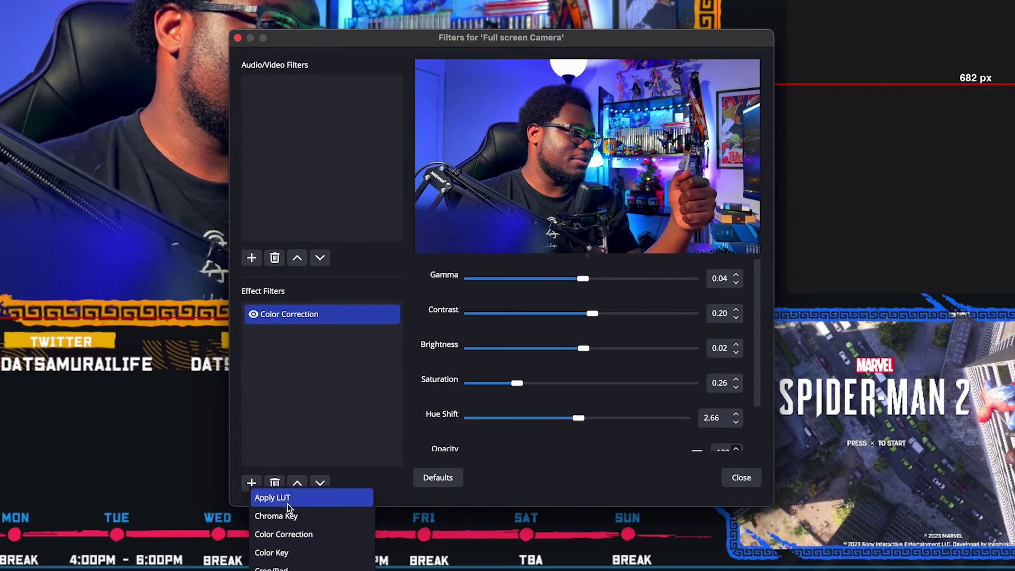
{"action": "left_click", "coordinate": [312, 535]}
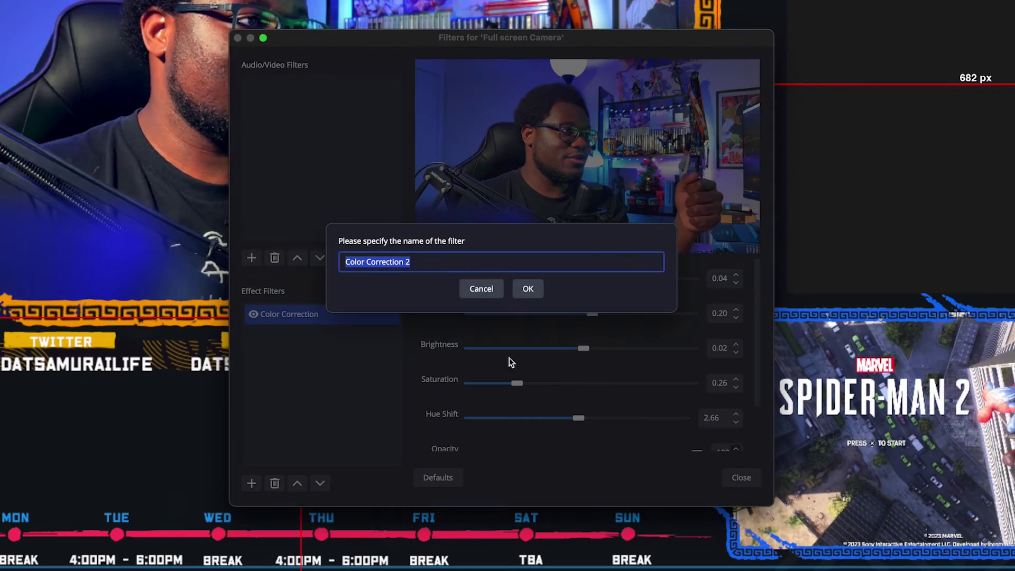
{"action": "left_click", "coordinate": [527, 289]}
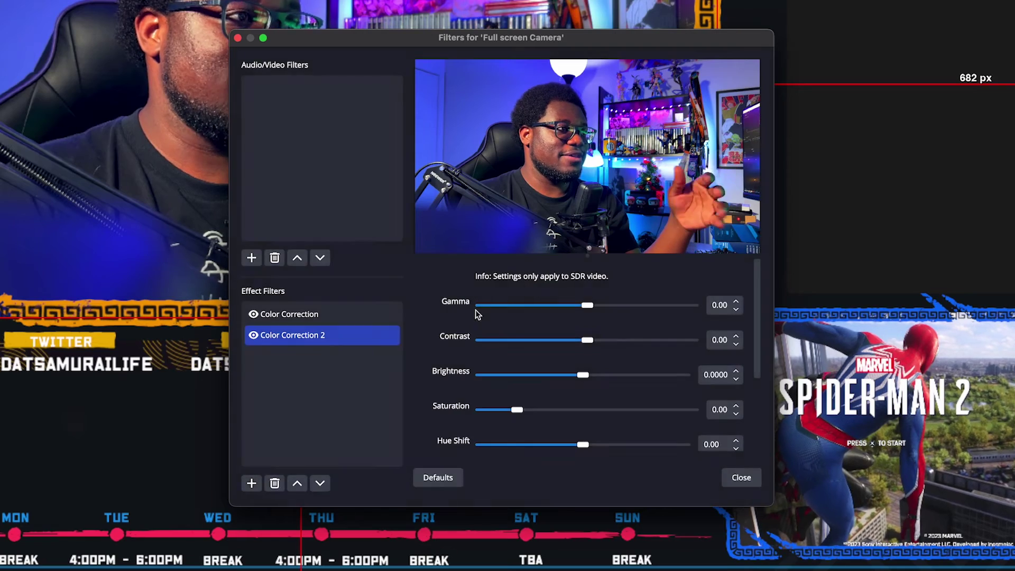
Step: Disable and delete Color Correction 2, confirming the removal, then review the remaining filter settings
{"action": "left_click", "coordinate": [254, 336]}
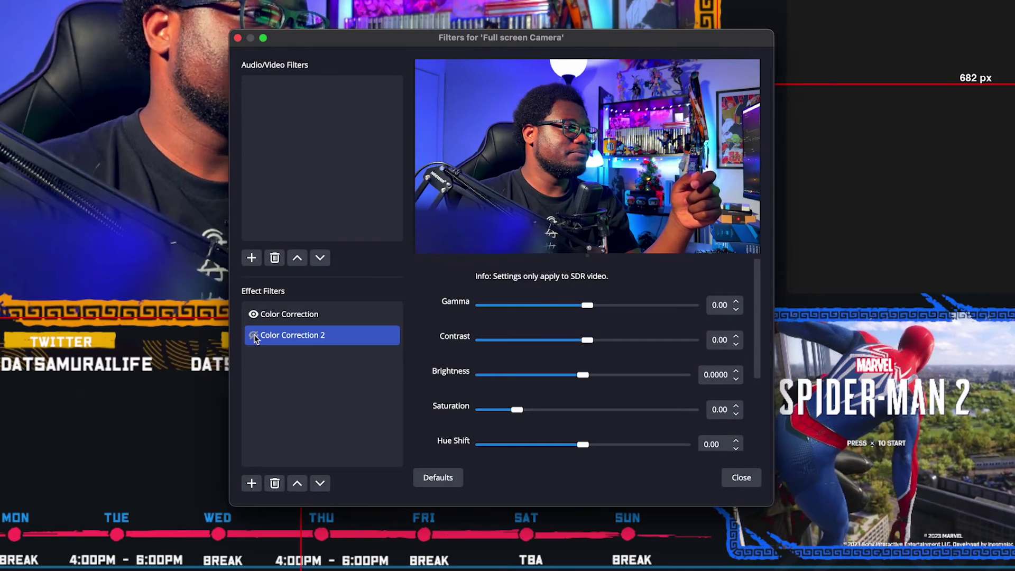
{"action": "left_click", "coordinate": [275, 483]}
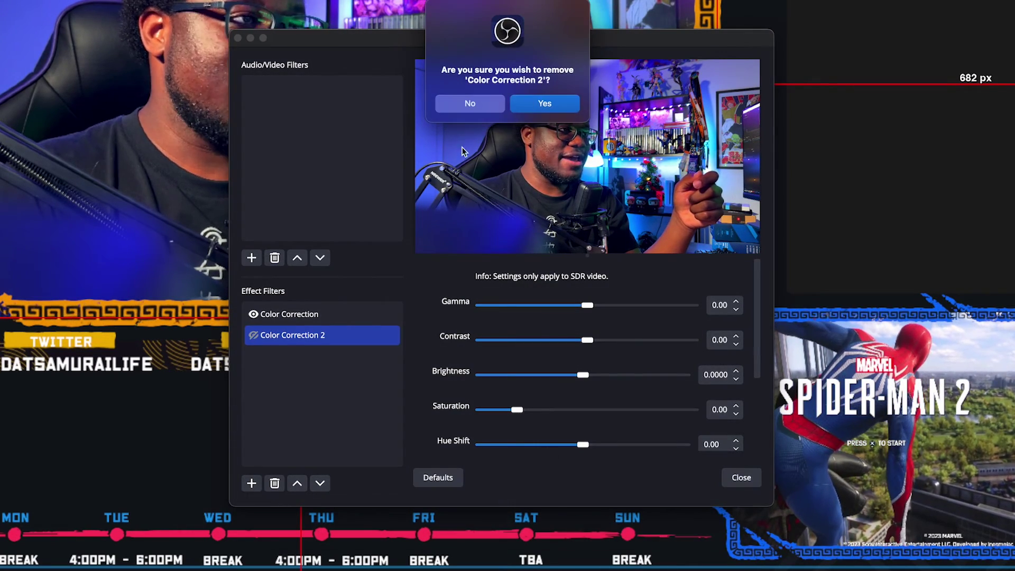
{"action": "left_click", "coordinate": [537, 108]}
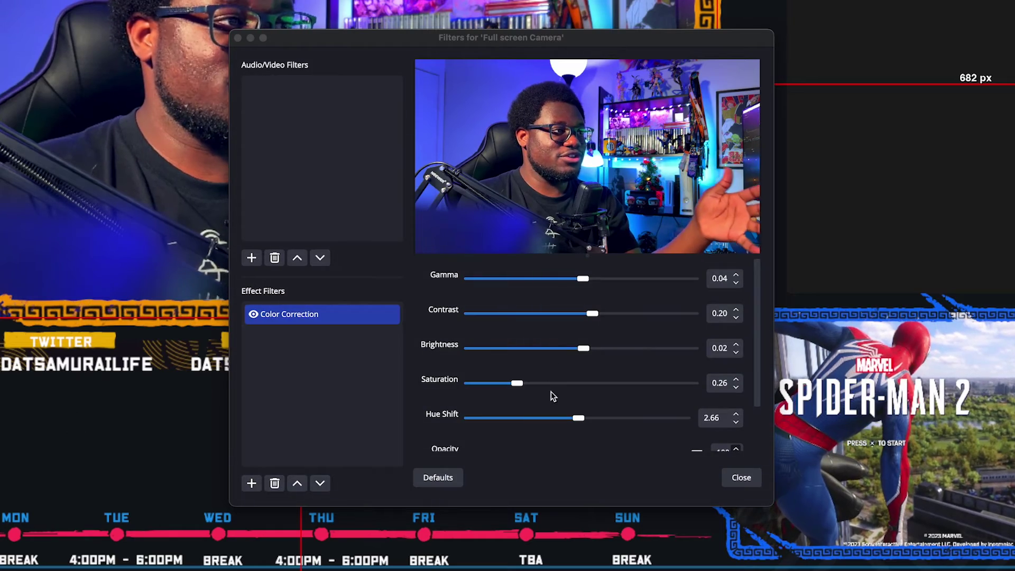
{"action": "scroll", "coordinate": [553, 397], "scroll_direction": "down", "scroll_amount": 3}
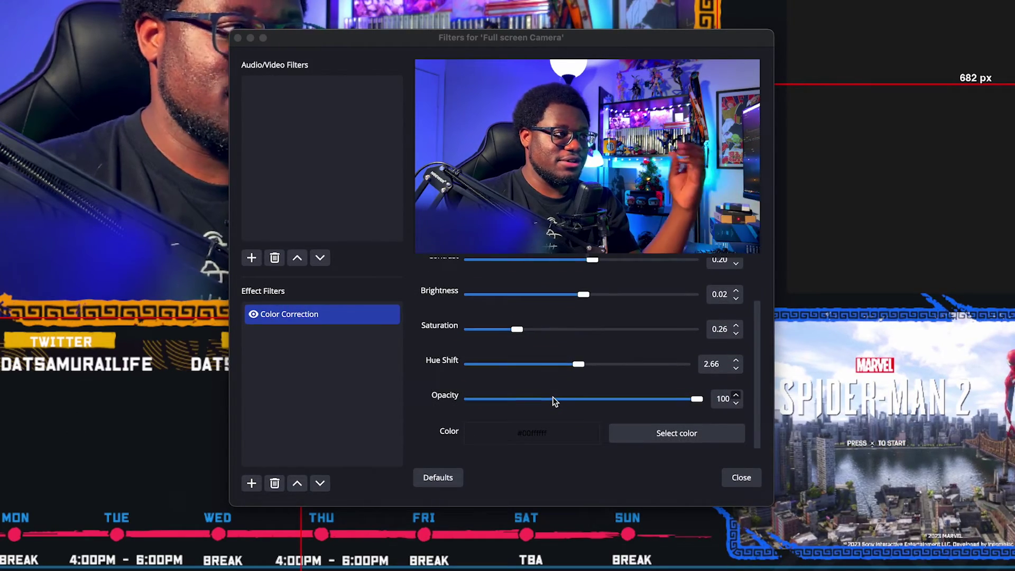
{"action": "scroll", "coordinate": [553, 396], "scroll_direction": "up", "scroll_amount": 2}
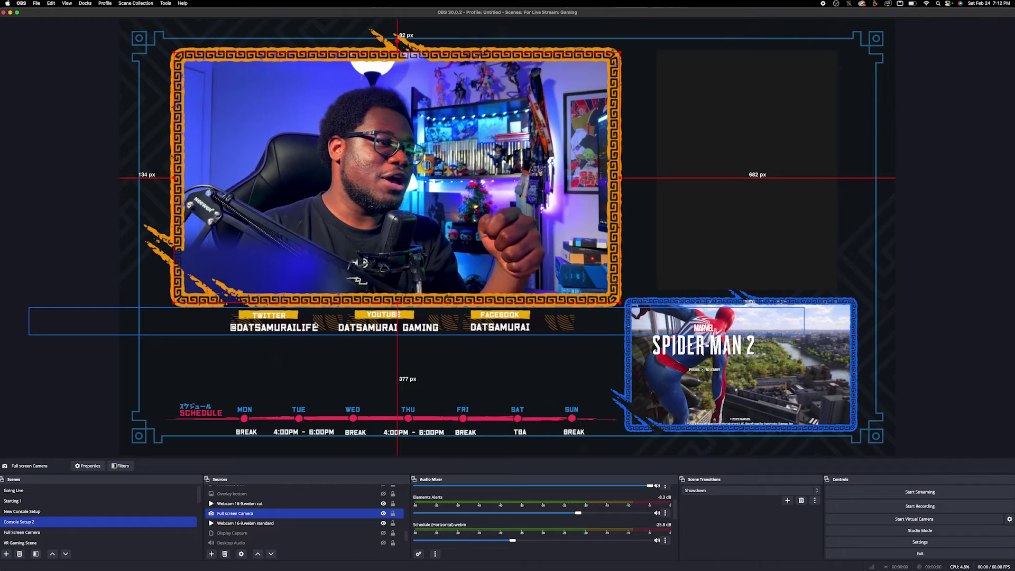
Step: Select the Webcam 16-9.webm cut source, keep the Showdown transition, and switch to New Console Setup
{"action": "left_click", "coordinate": [316, 326]}
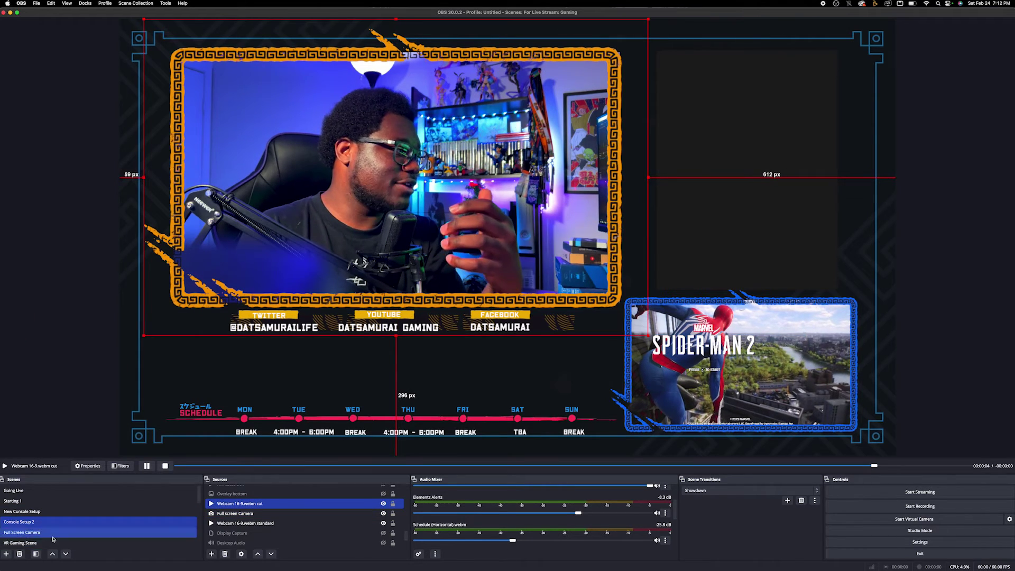
{"action": "left_click", "coordinate": [738, 489]}
{"action": "left_click", "coordinate": [733, 517]}
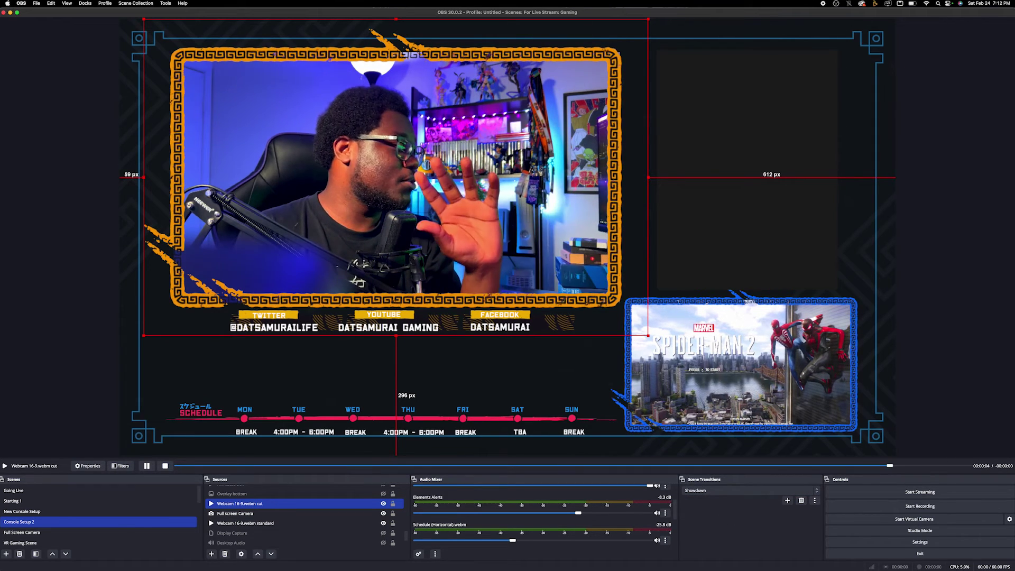
{"action": "left_click", "coordinate": [78, 513]}
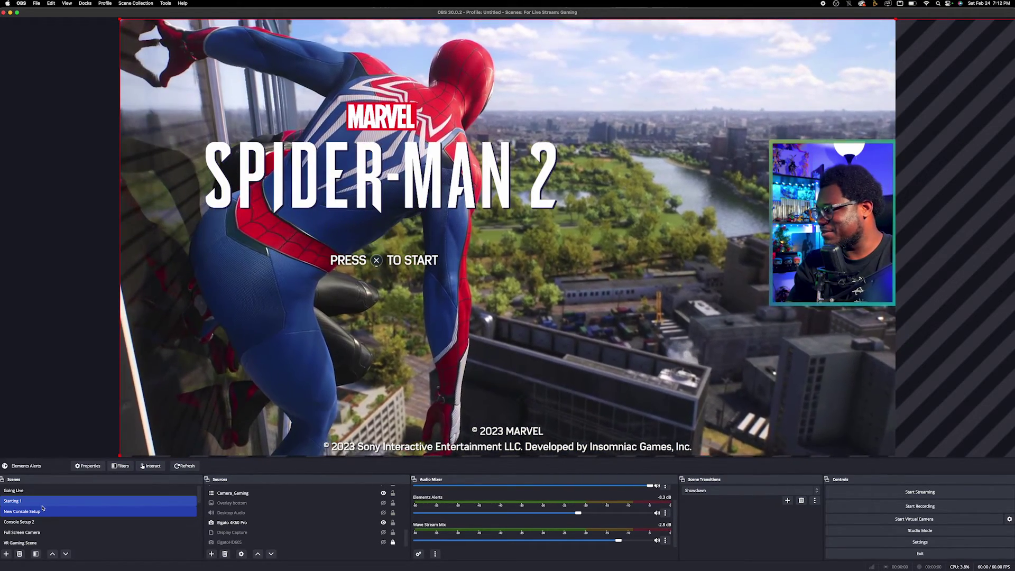
Step: Step through the Console Setup 2, Full Screen Camera and BRB scenes
{"action": "left_click", "coordinate": [39, 511]}
{"action": "left_click", "coordinate": [33, 521], "text": "shift"}
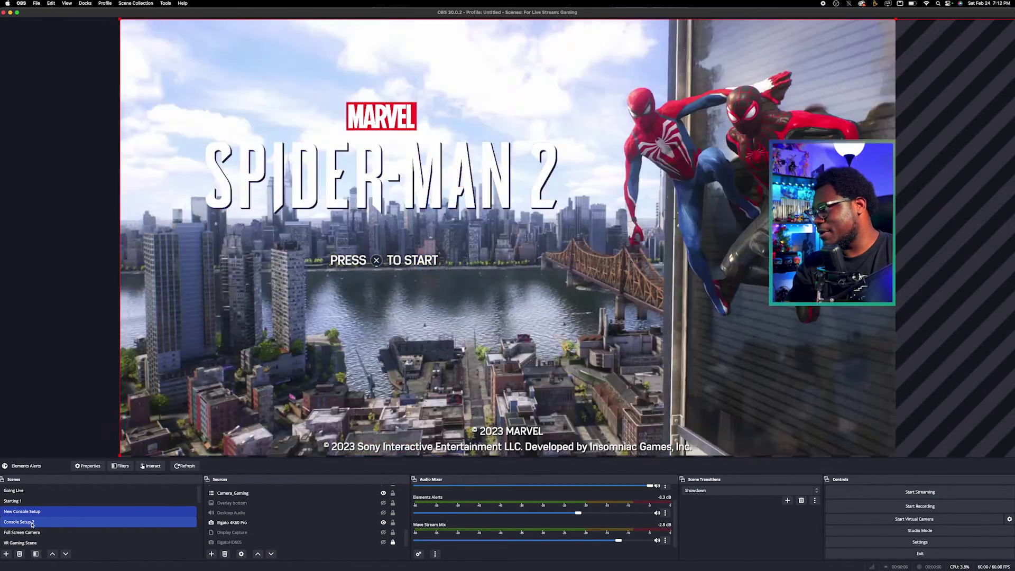
{"action": "left_click", "coordinate": [33, 523]}
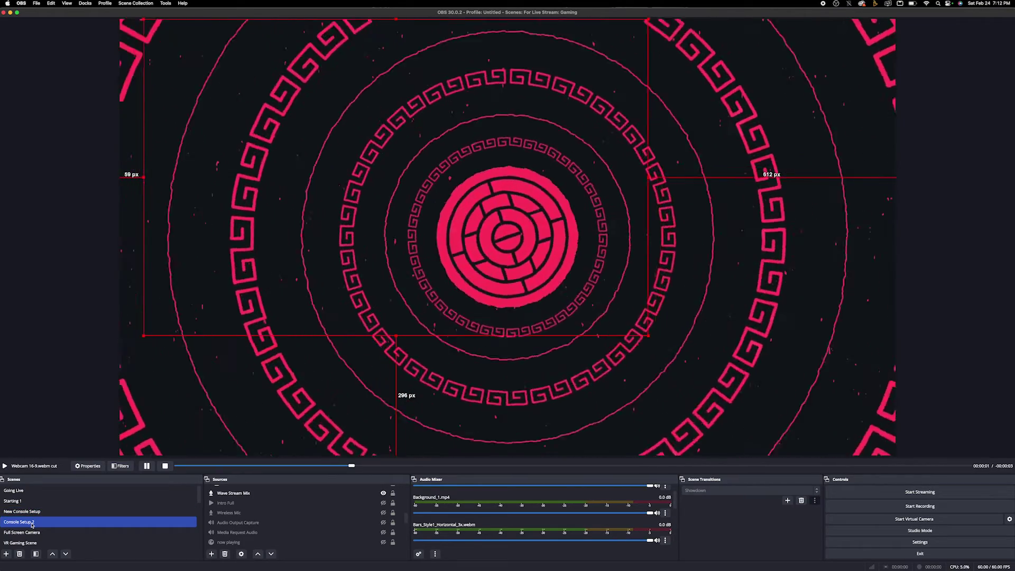
{"action": "left_click", "coordinate": [35, 533], "text": "shift"}
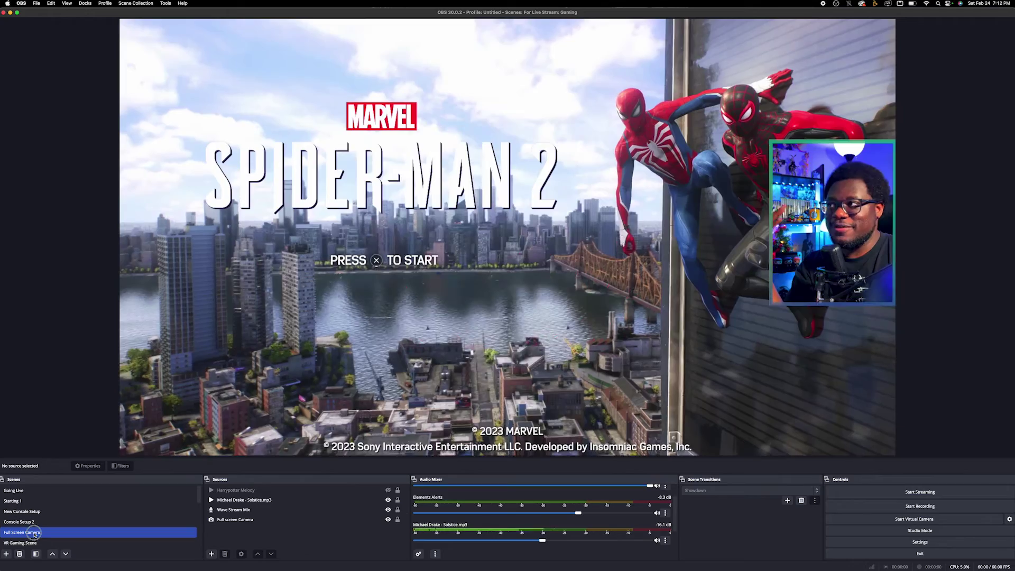
{"action": "left_click", "coordinate": [35, 532]}
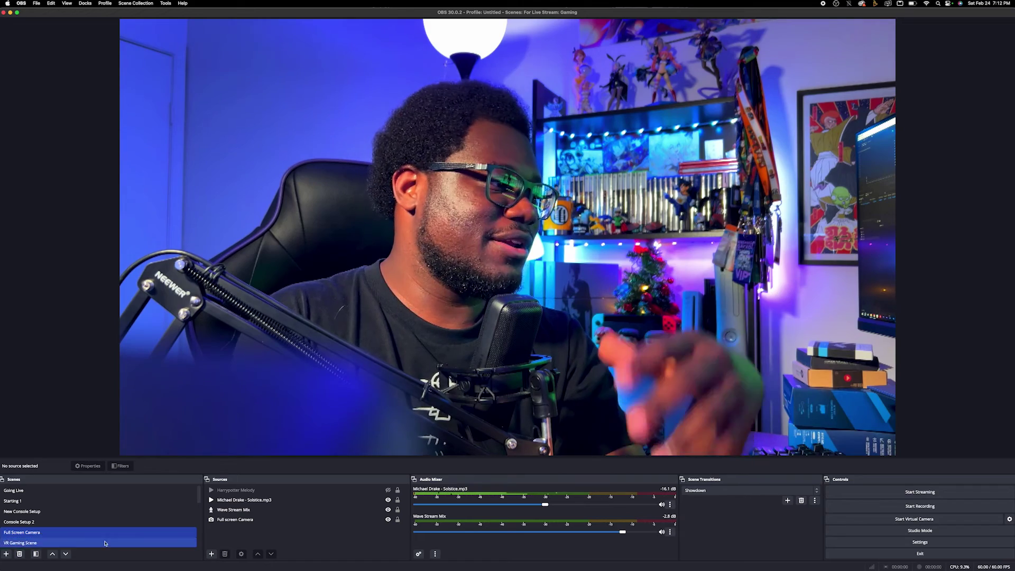
{"action": "left_click", "coordinate": [385, 502]}
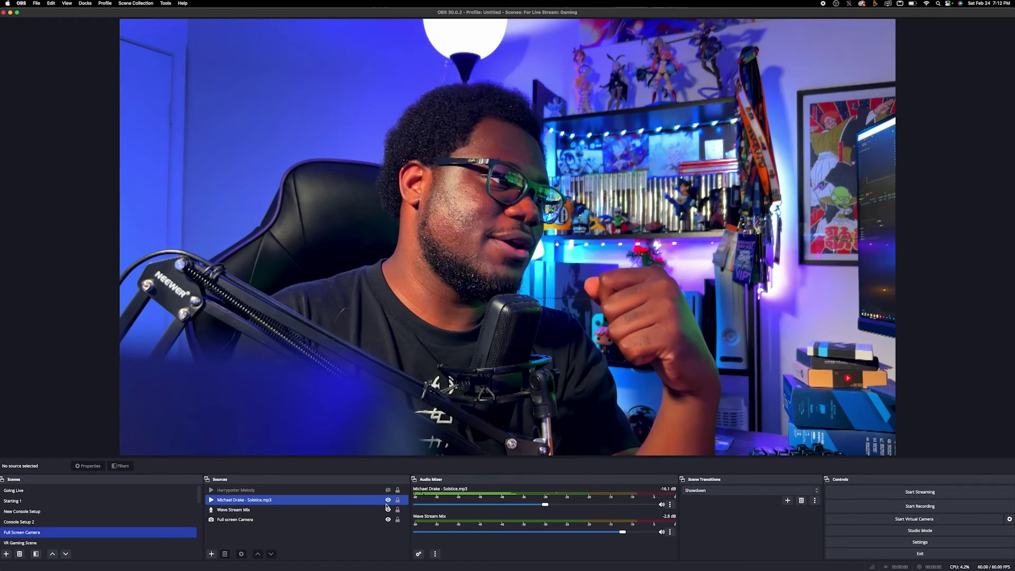
{"action": "scroll", "coordinate": [105, 519], "scroll_direction": "down", "scroll_amount": 2}
{"action": "left_click", "coordinate": [135, 507]}
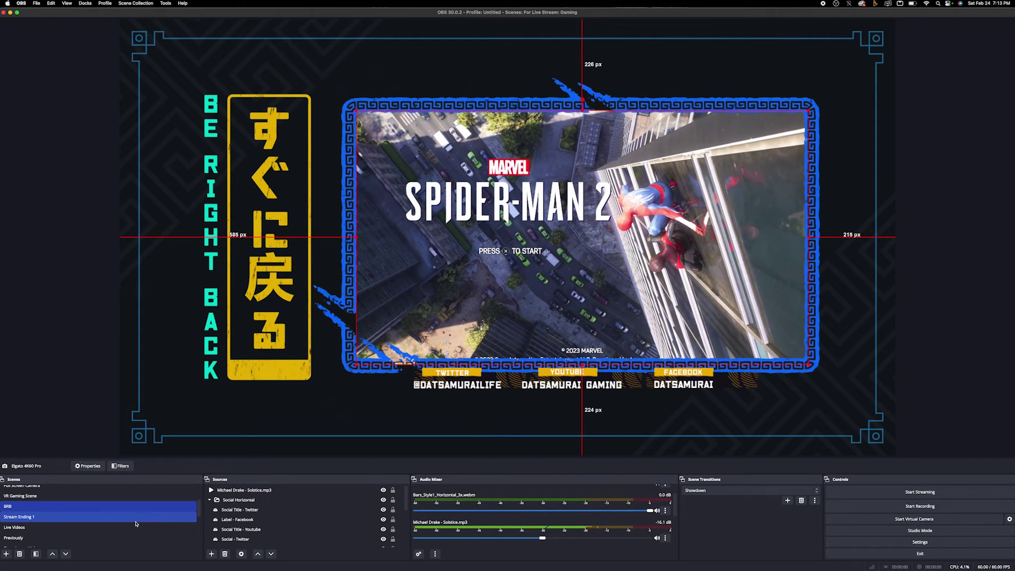
Step: In Stream Ending 1, stretch the Elgato 4K60 Pro capture to fill the blue frame
{"action": "left_click", "coordinate": [31, 521]}
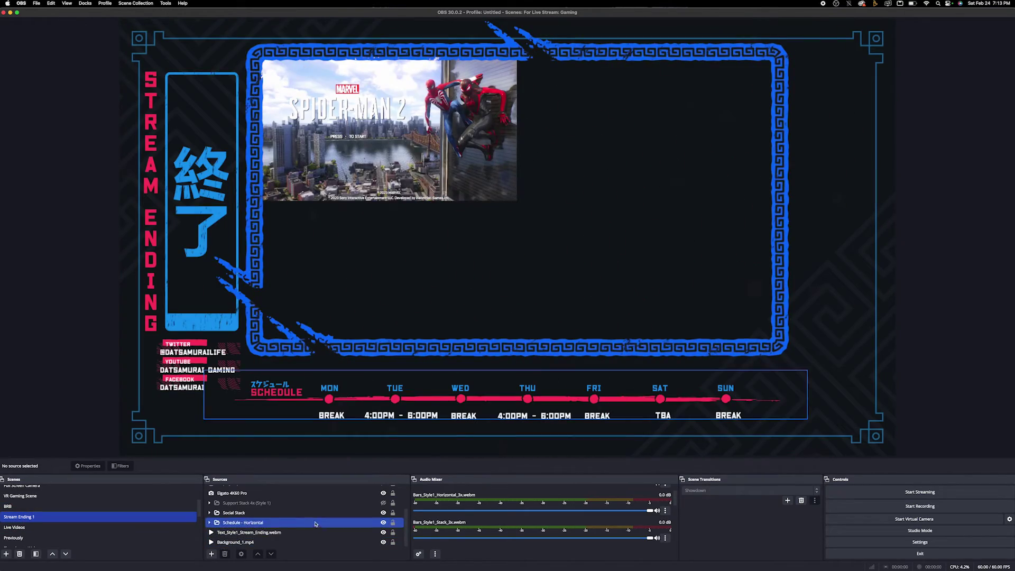
{"action": "left_click", "coordinate": [512, 197]}
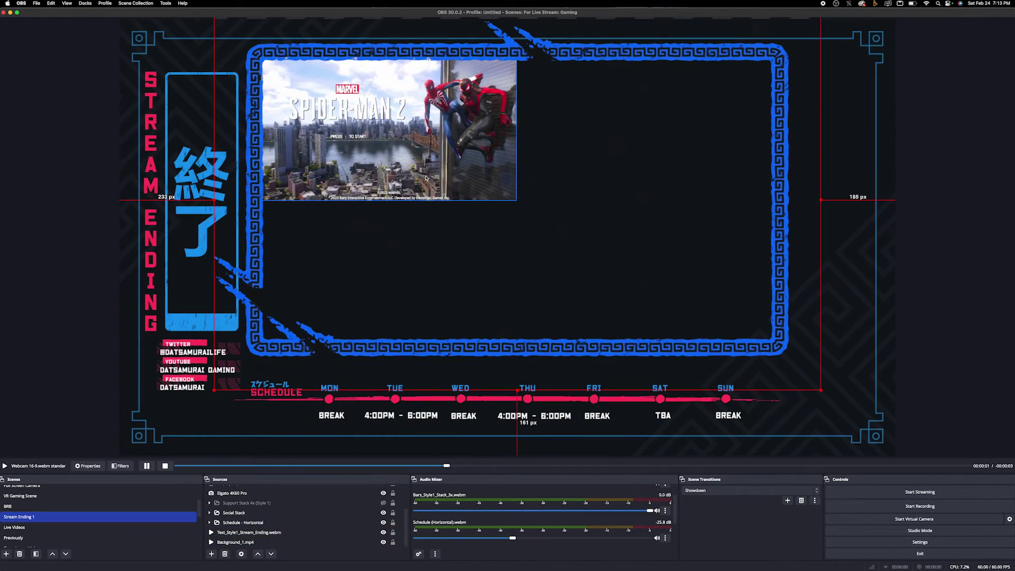
{"action": "left_click_drag", "start_coordinate": [512, 196], "coordinate": [745, 348]}
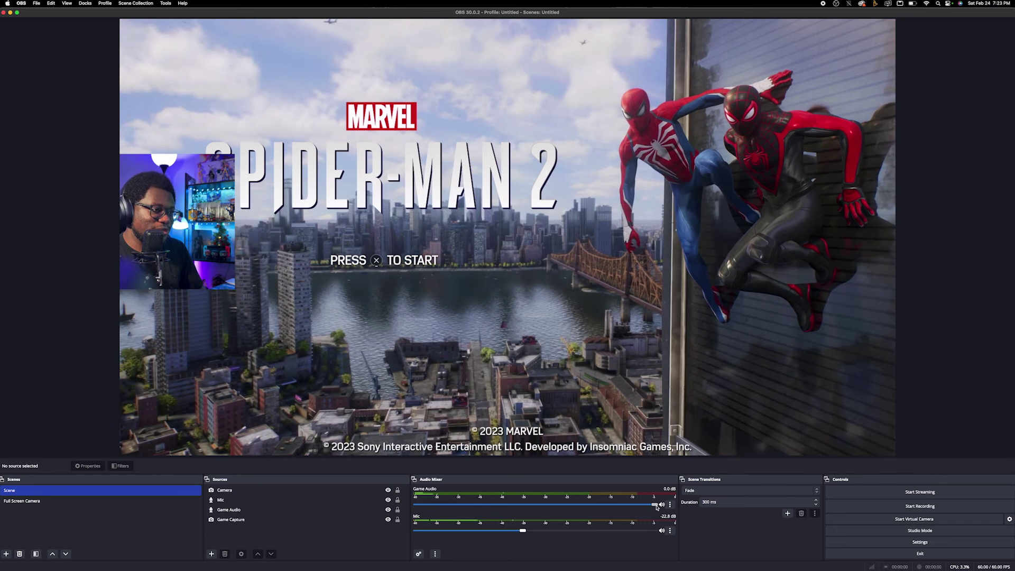
Step: Add a Gain filter to the Game Audio source's filters
{"action": "left_click", "coordinate": [275, 510]}
{"action": "right_click", "coordinate": [275, 511]}
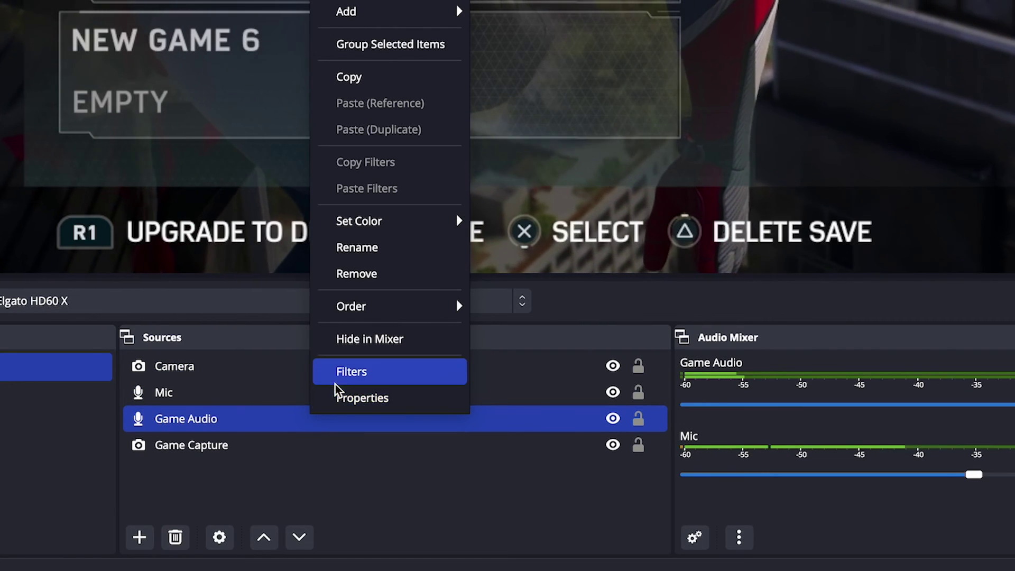
{"action": "left_click", "coordinate": [336, 376]}
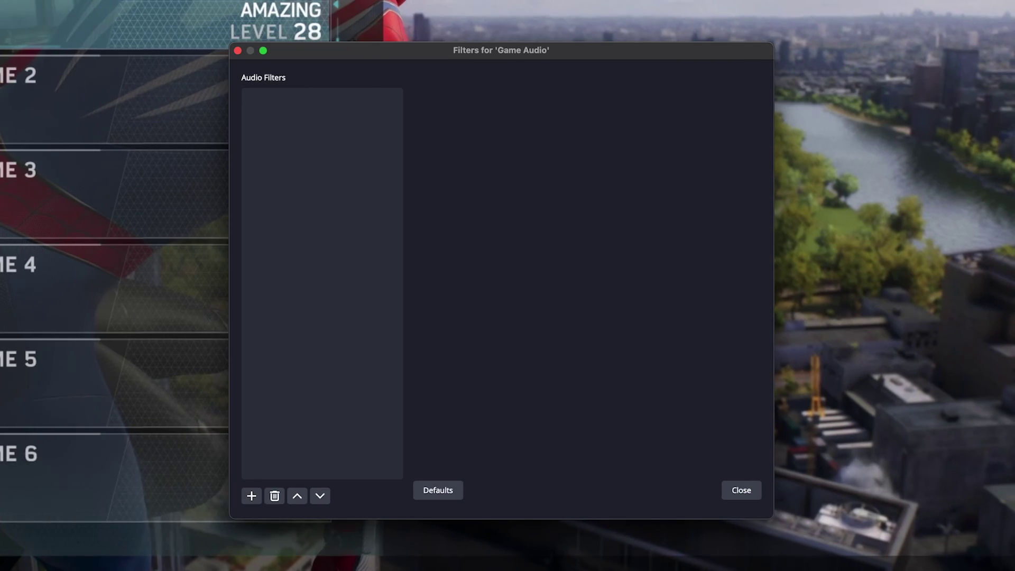
{"action": "left_click", "coordinate": [251, 497]}
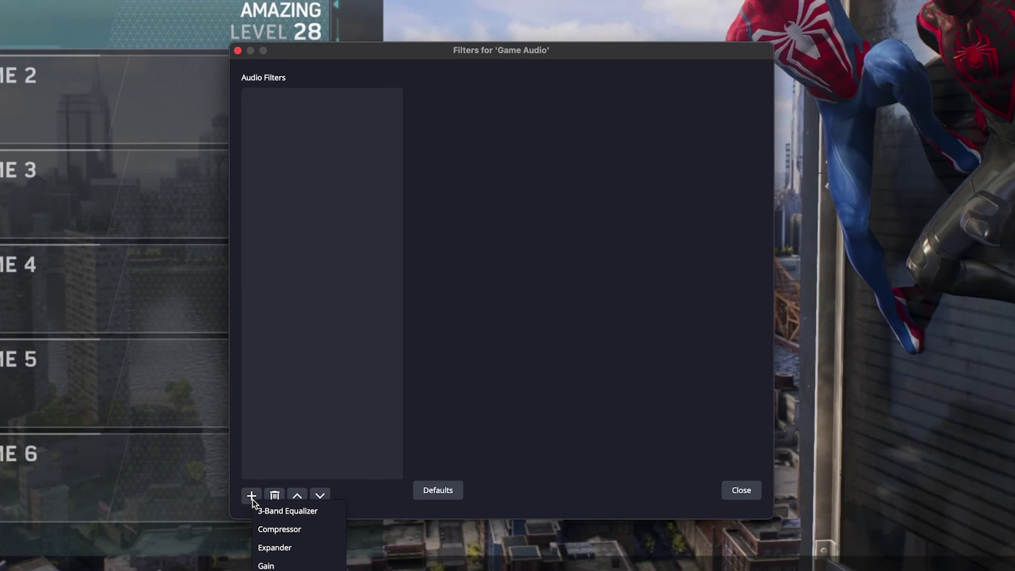
{"action": "left_click", "coordinate": [269, 565]}
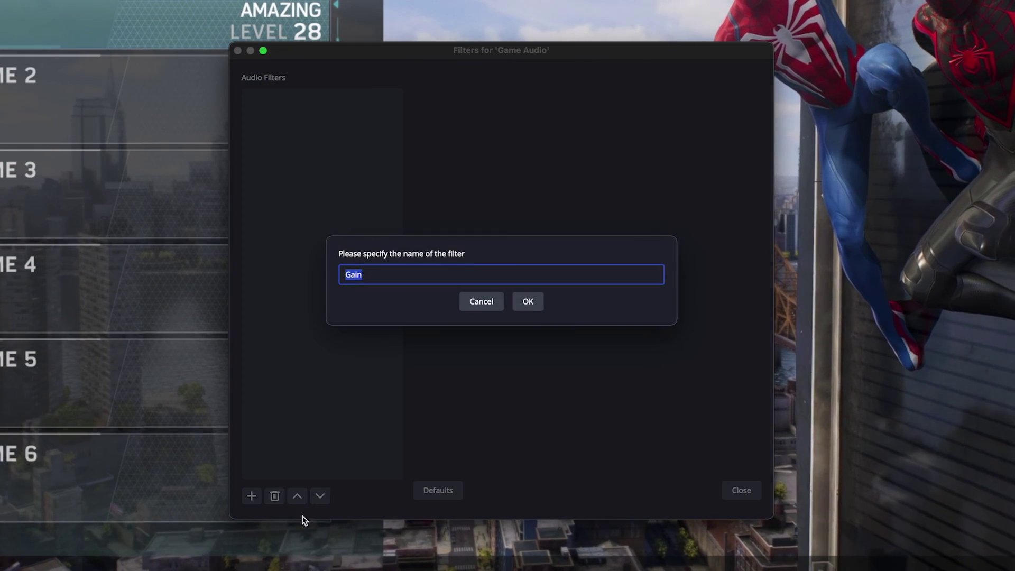
{"action": "left_click", "coordinate": [527, 301]}
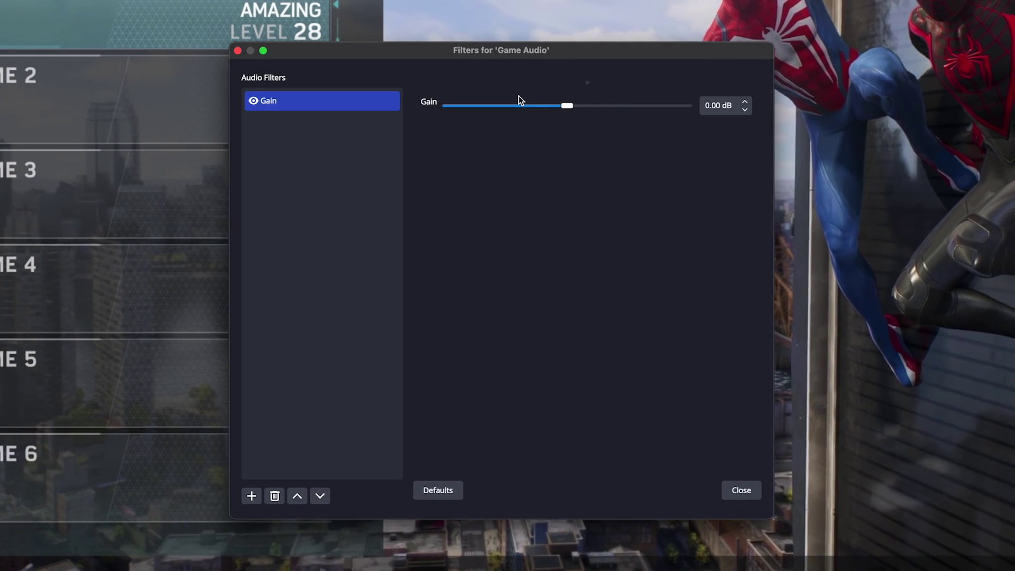
Step: Raise the Gain to about 28.90 dB and close the filters window
{"action": "left_click_drag", "start_coordinate": [566, 107], "coordinate": [619, 109]}
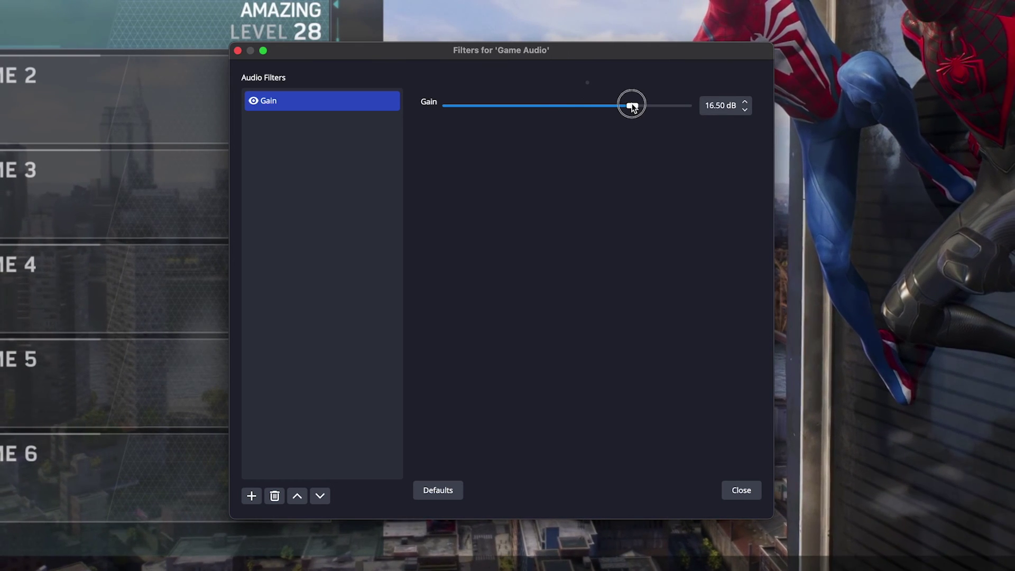
{"action": "left_click_drag", "start_coordinate": [634, 109], "coordinate": [682, 108]}
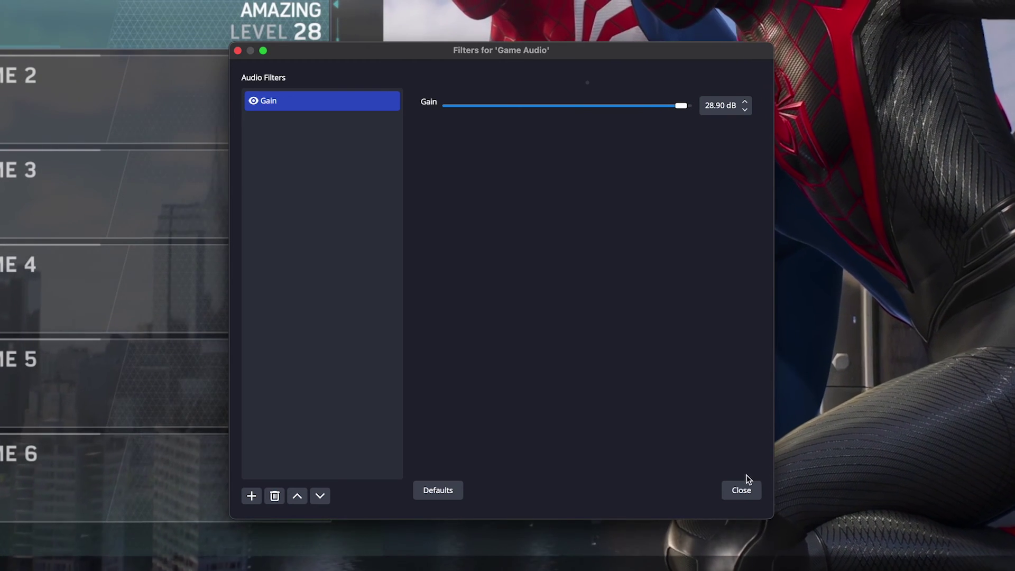
{"action": "left_click", "coordinate": [746, 491]}
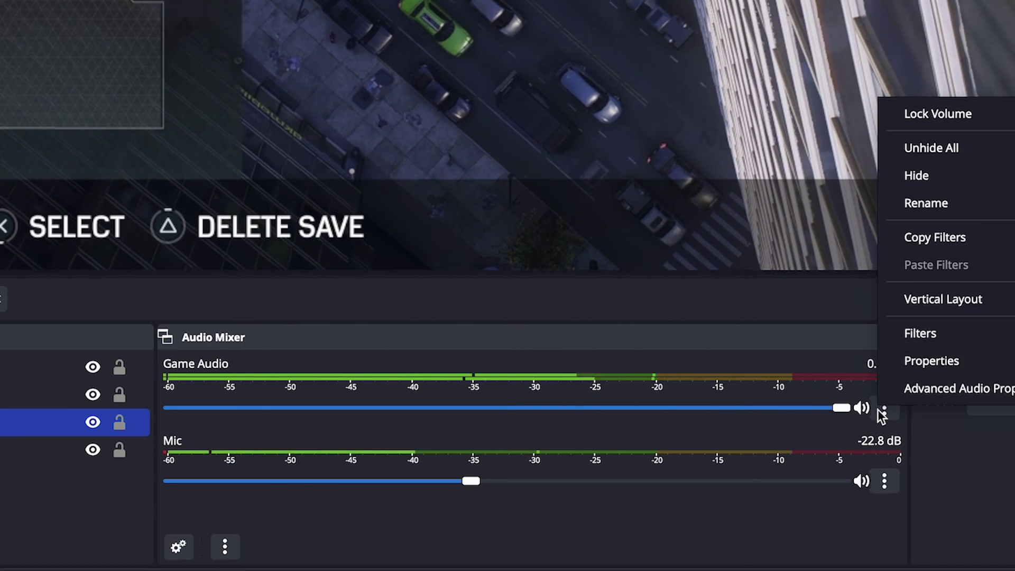
Step: In Advanced Audio Properties, change Game Audio's monitoring to Monitor and Output
{"action": "left_click", "coordinate": [973, 389]}
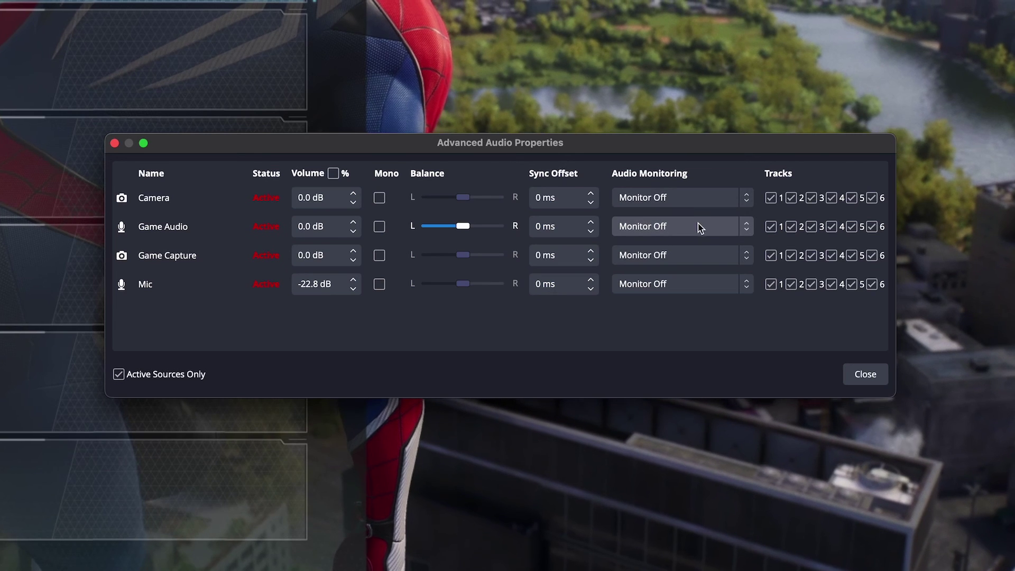
{"action": "left_click", "coordinate": [698, 226]}
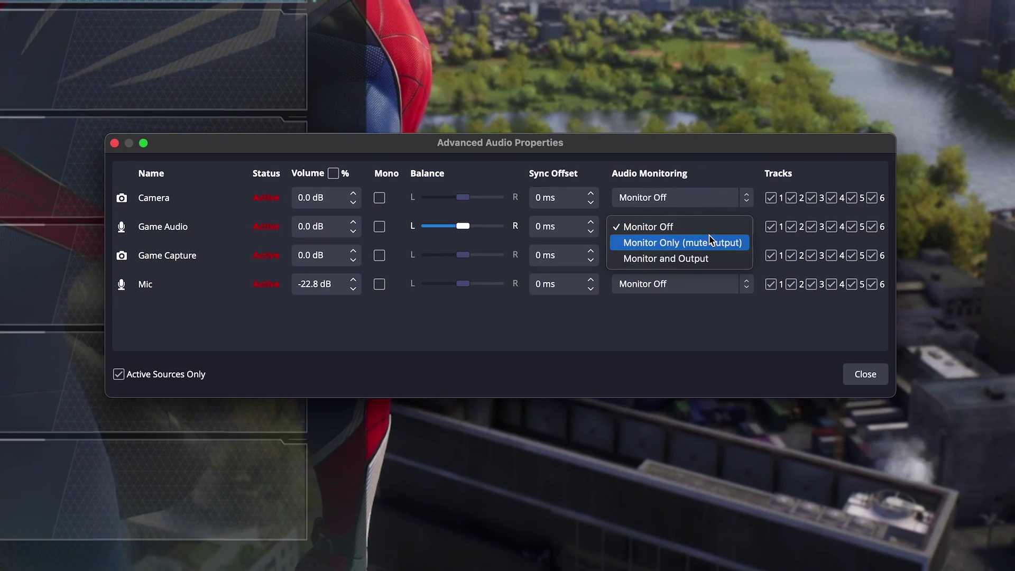
{"action": "left_click", "coordinate": [702, 259]}
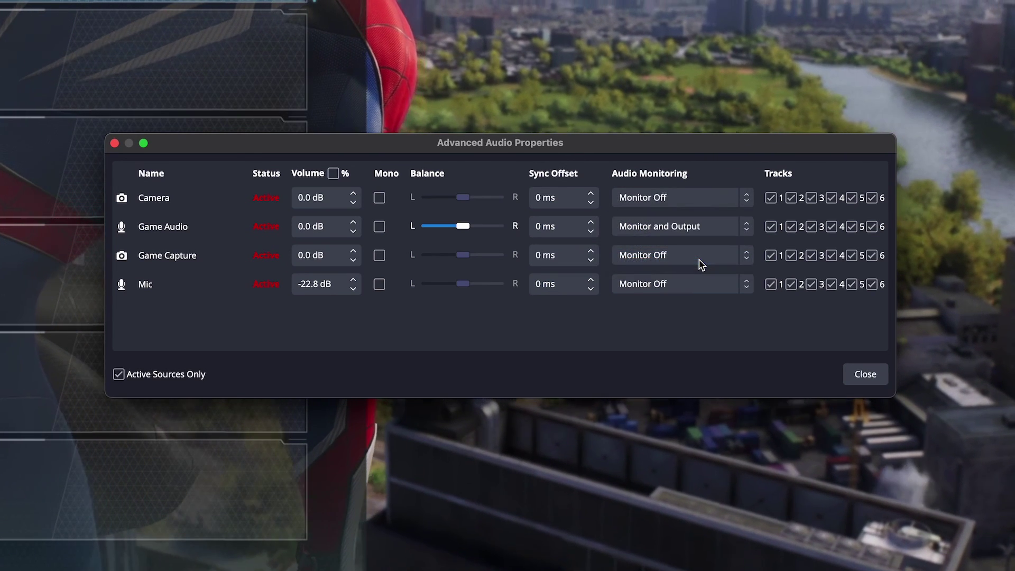
{"action": "left_click", "coordinate": [700, 259]}
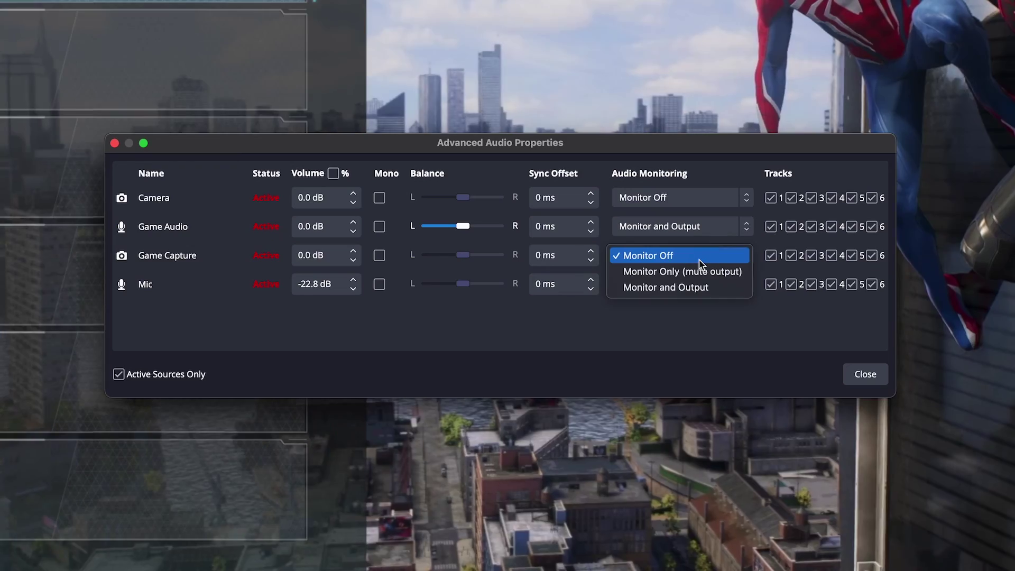